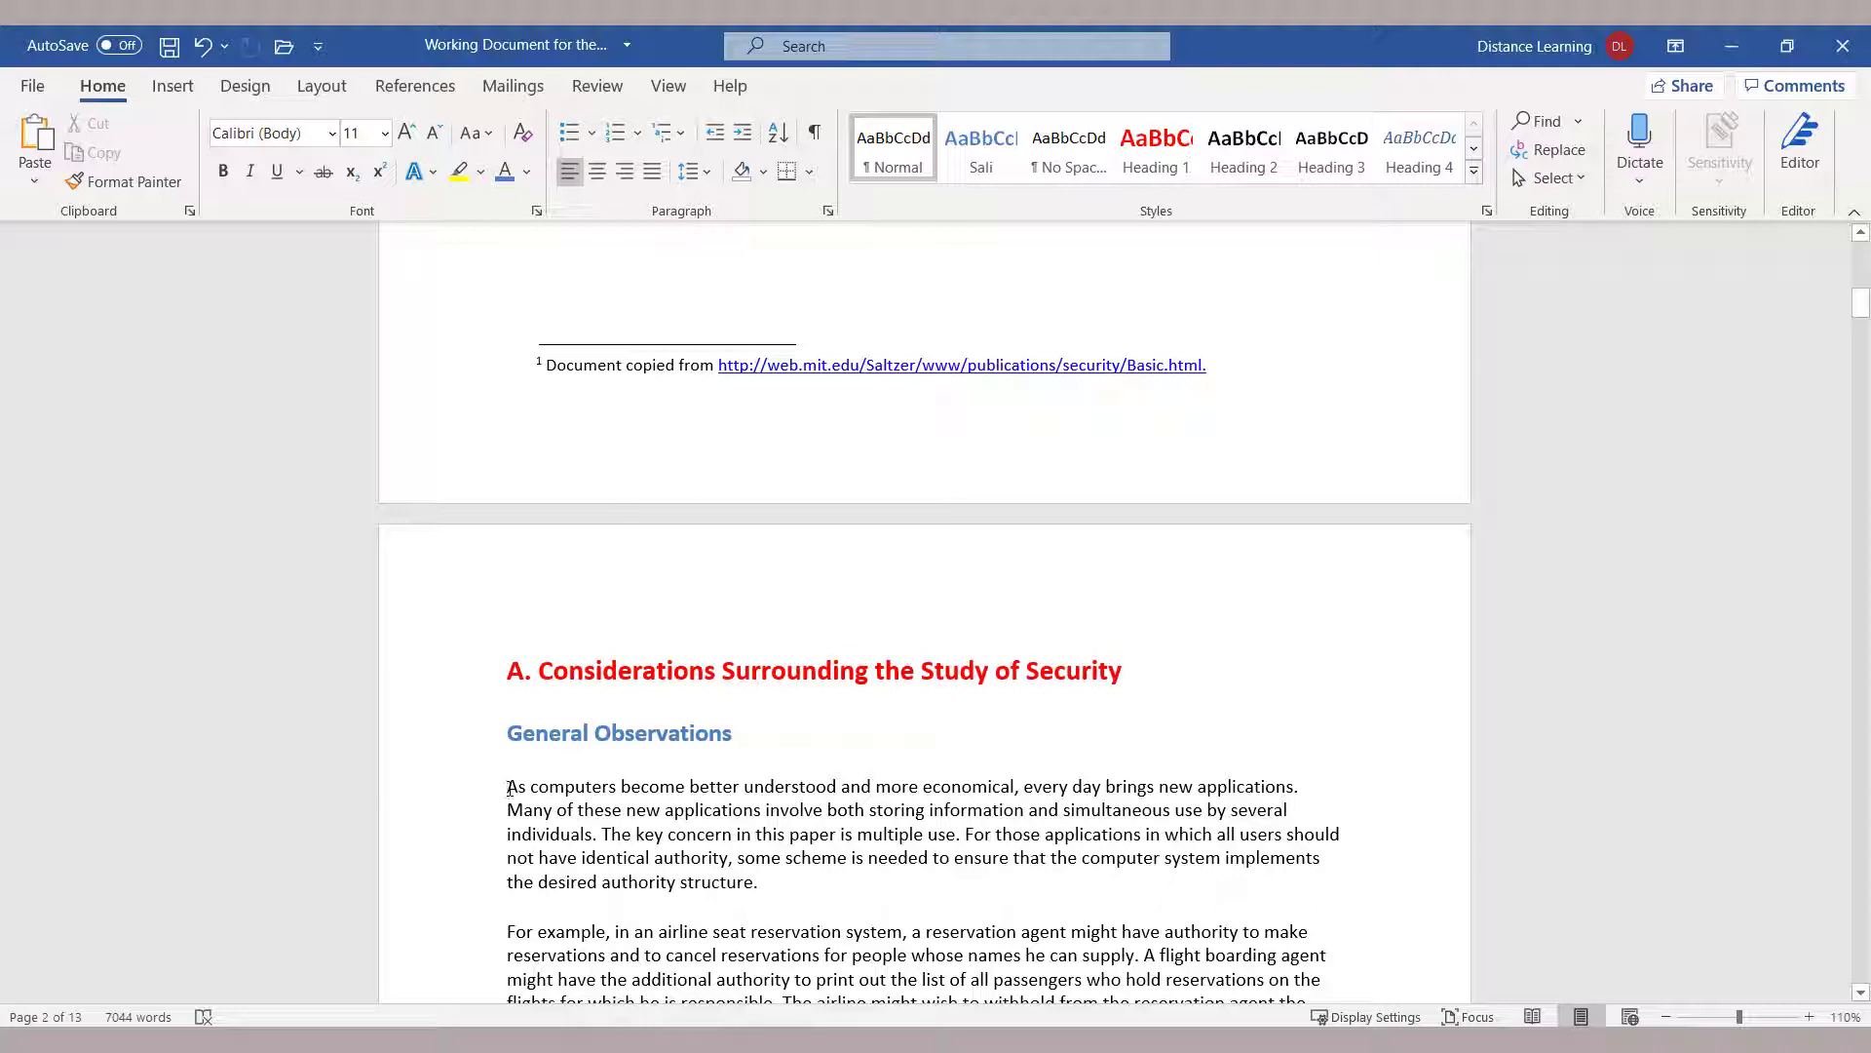
# Insert the Office 365 PNG picture from Documents > Word 2019 > Working Files before the first paragraph under General Observations
pyautogui.click(173, 86)
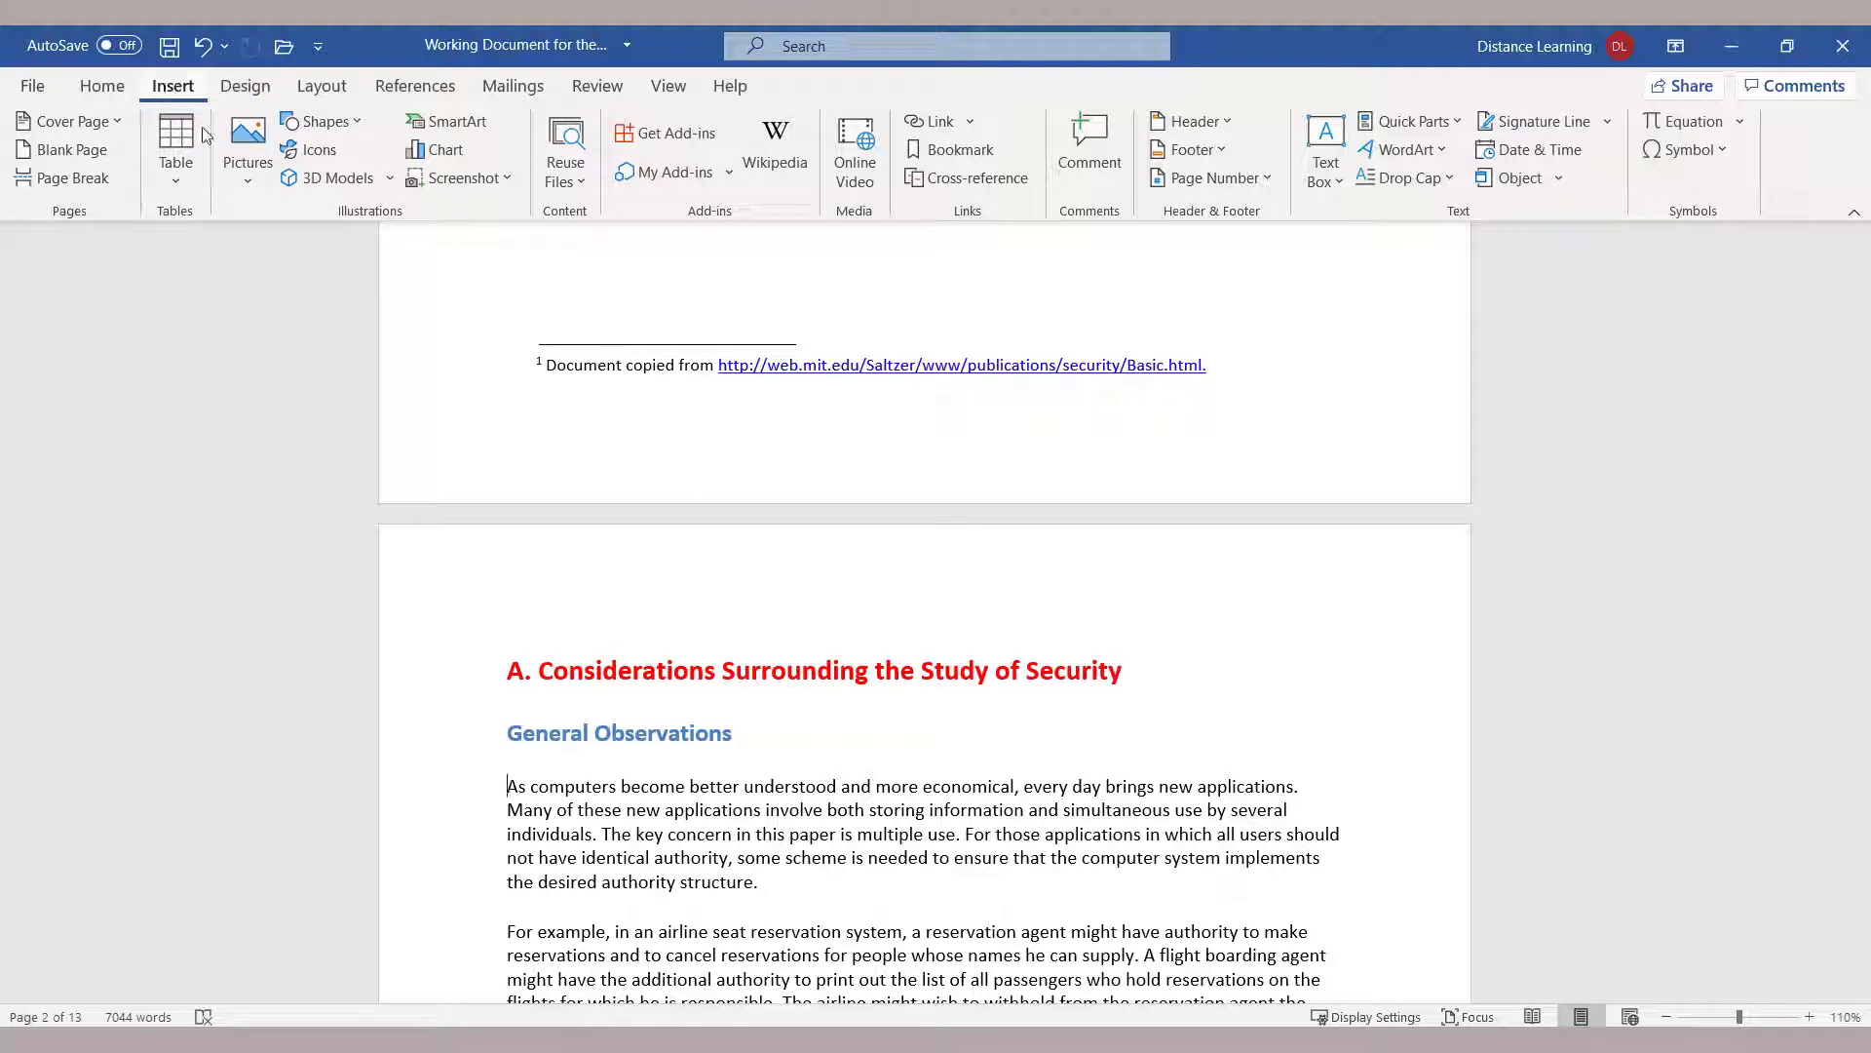
pyautogui.click(245, 184)
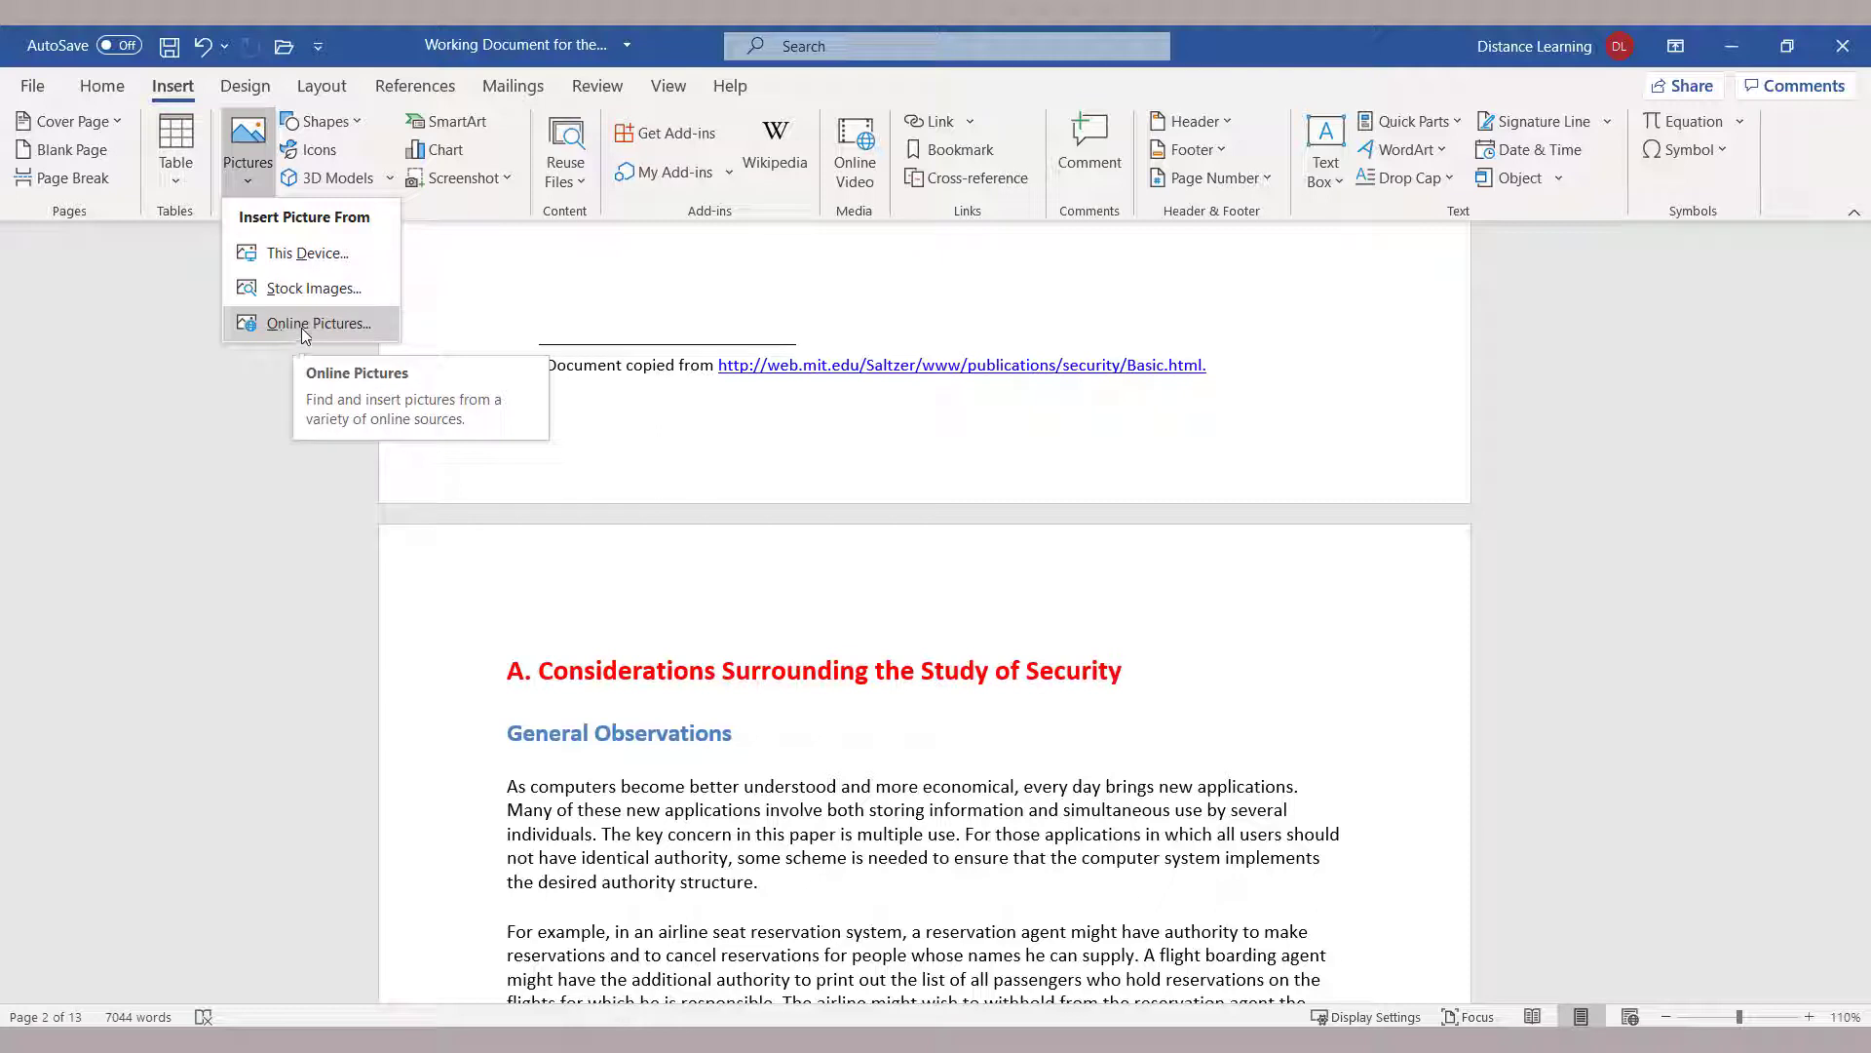
pyautogui.click(306, 255)
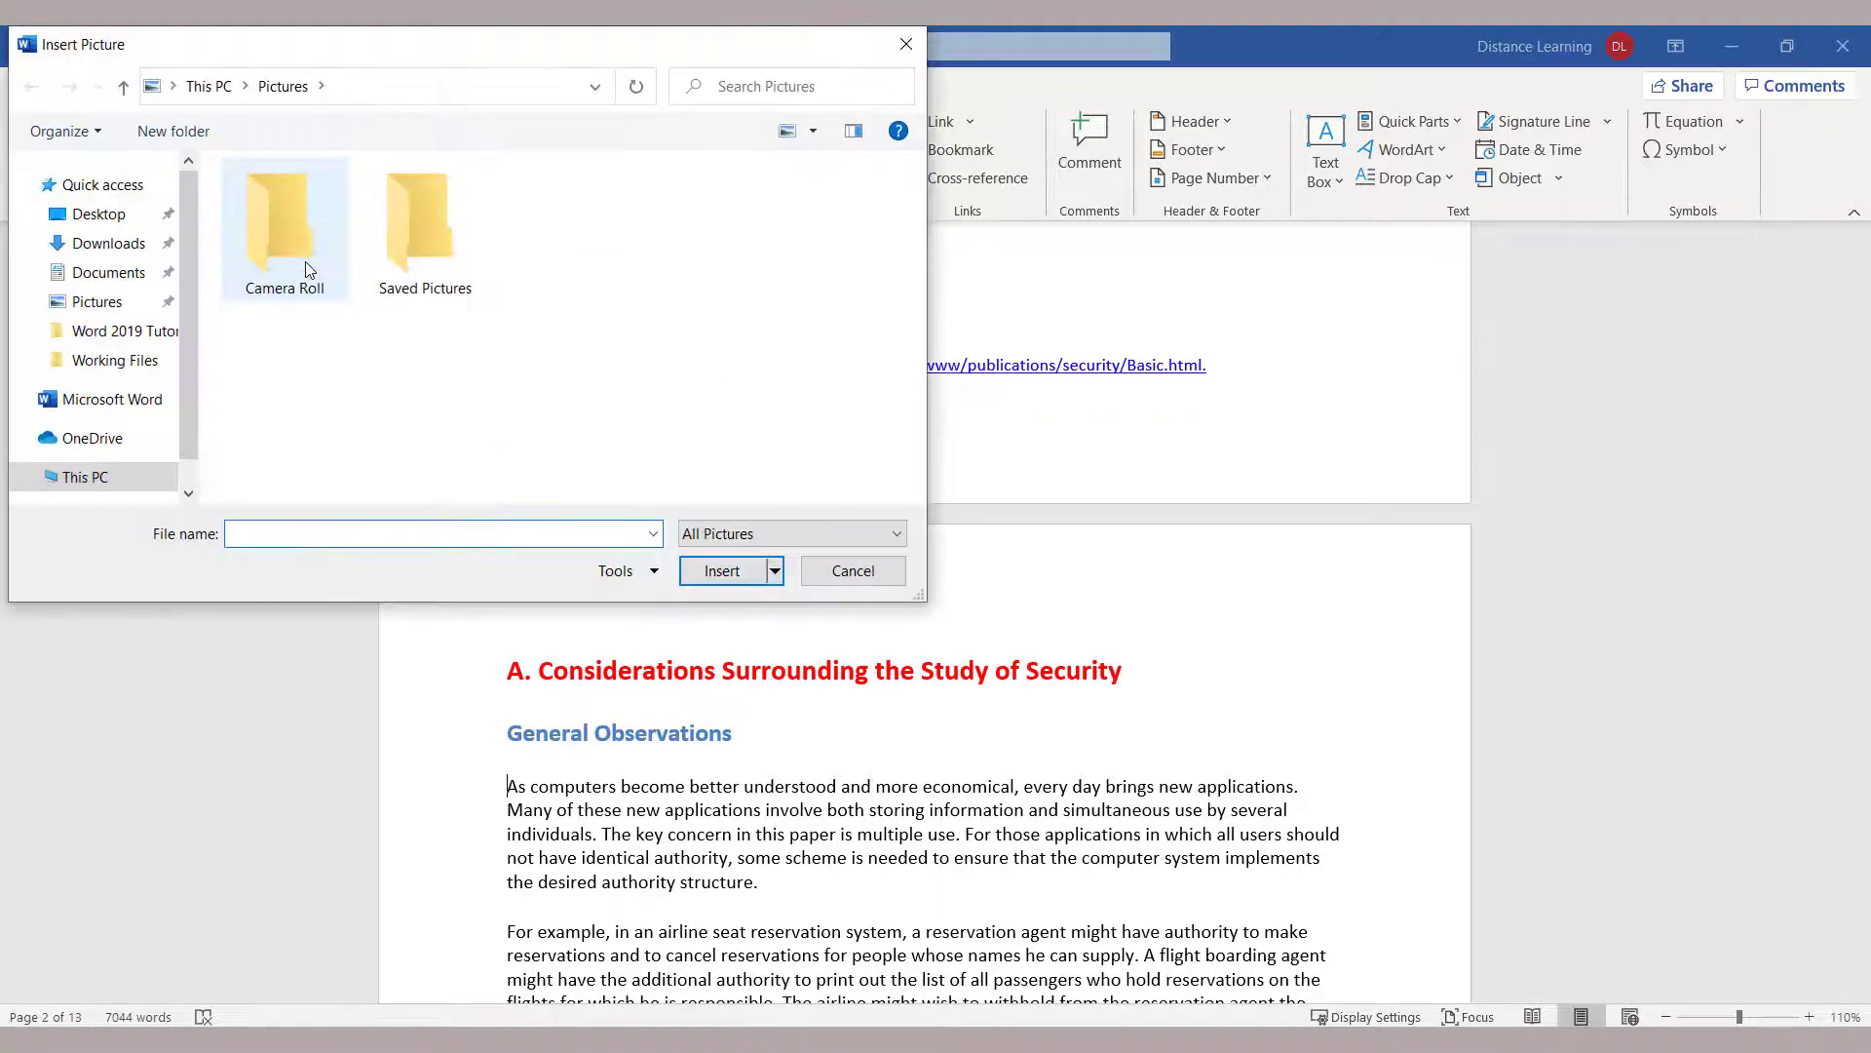
pyautogui.click(102, 272)
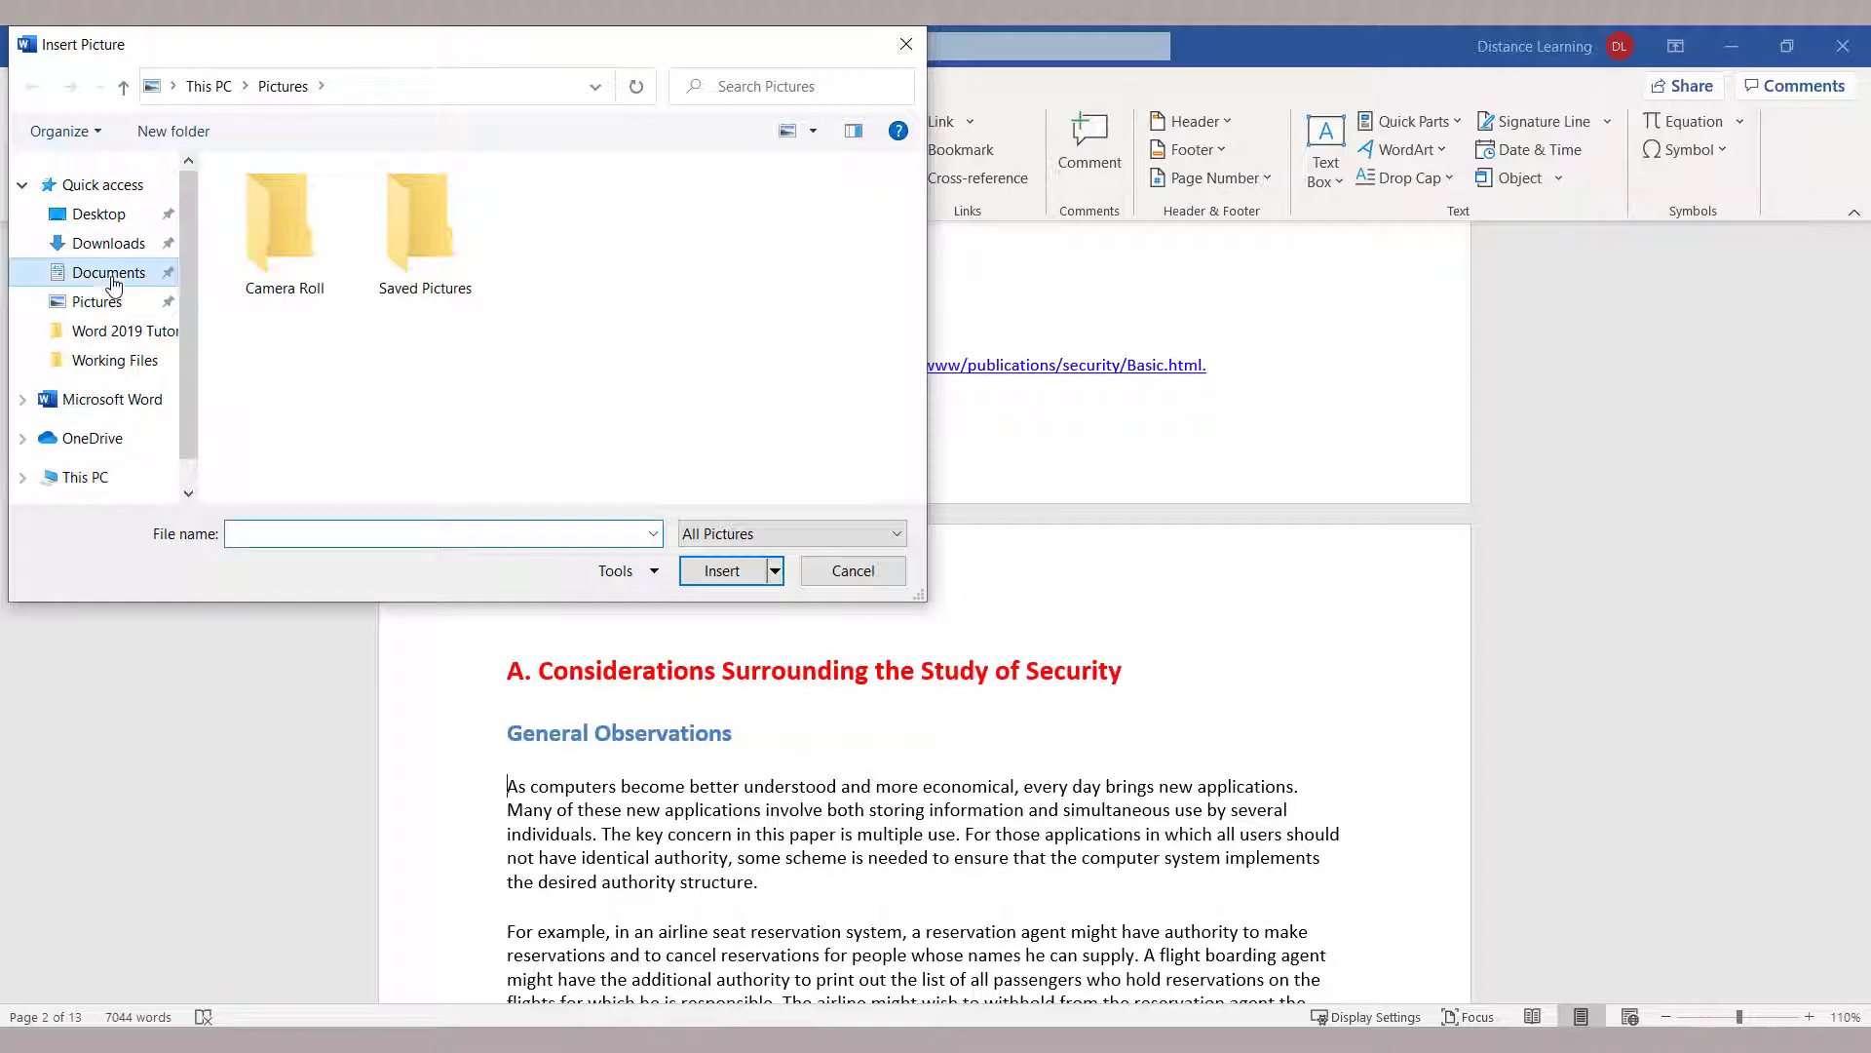
pyautogui.doubleClick(278, 256)
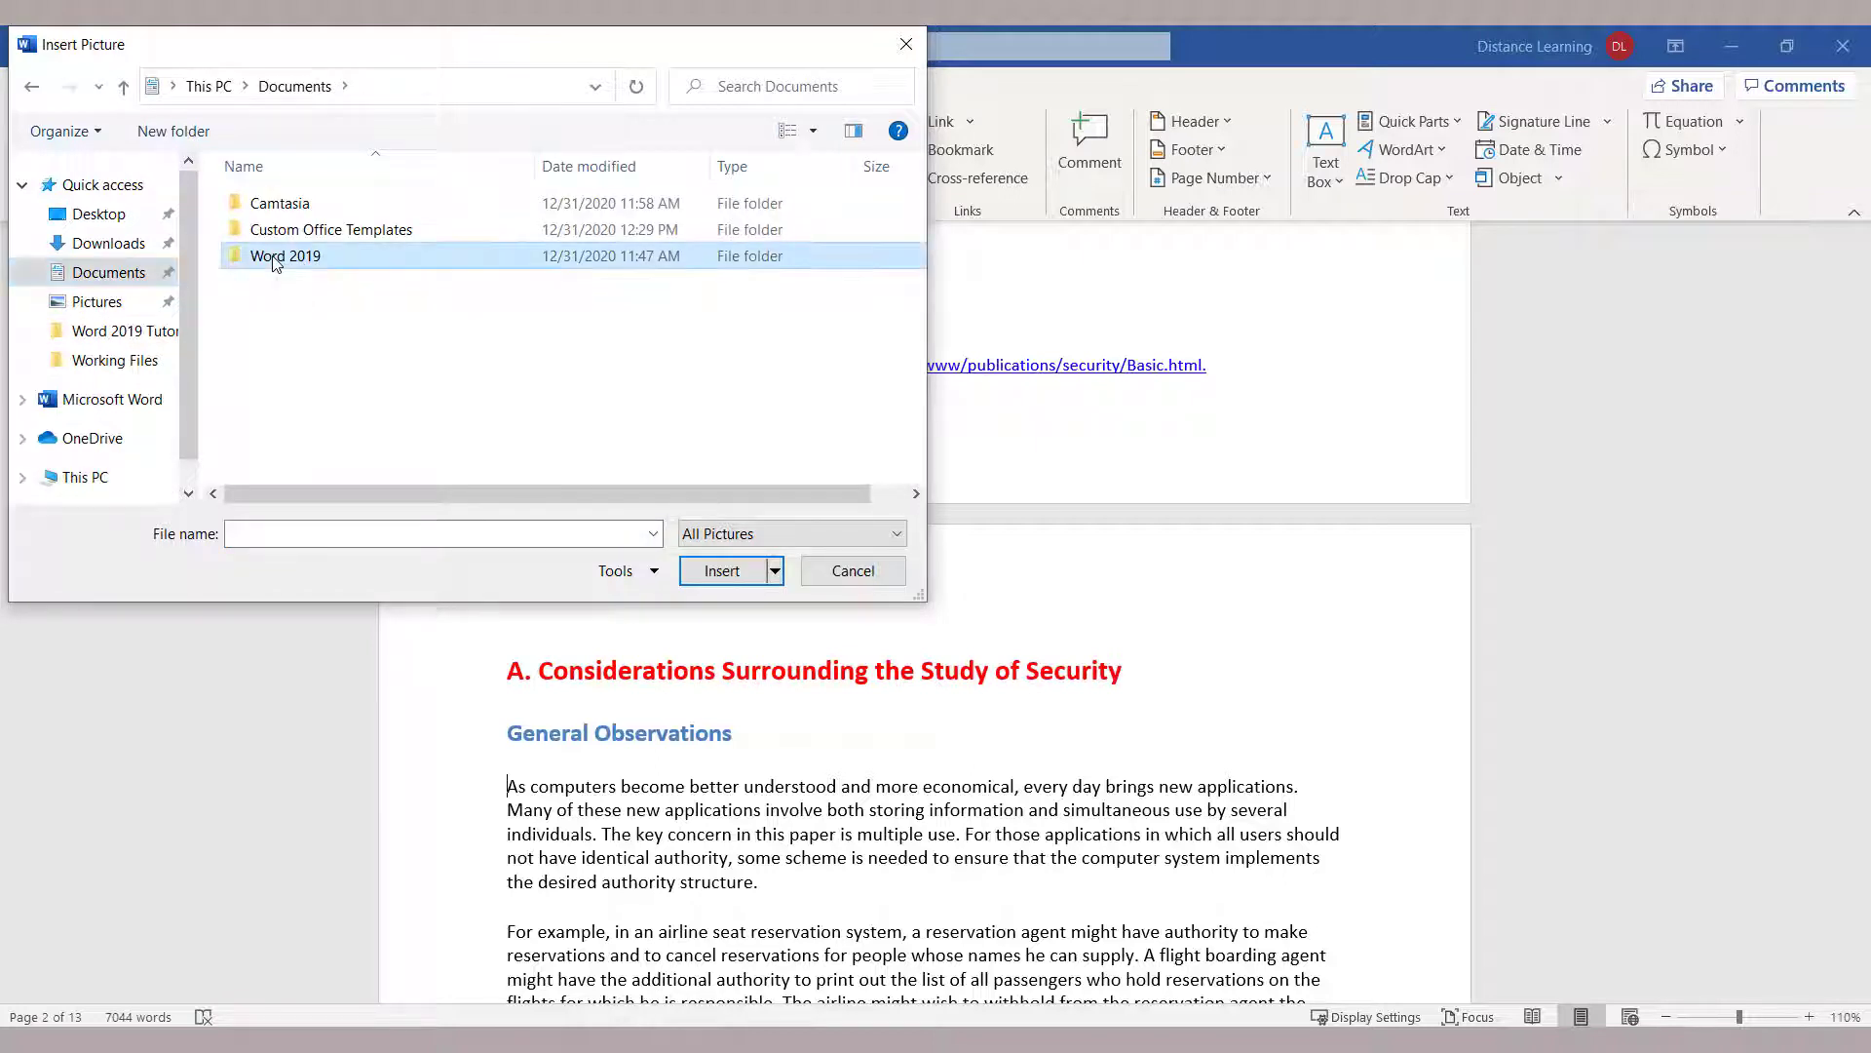
pyautogui.doubleClick(287, 203)
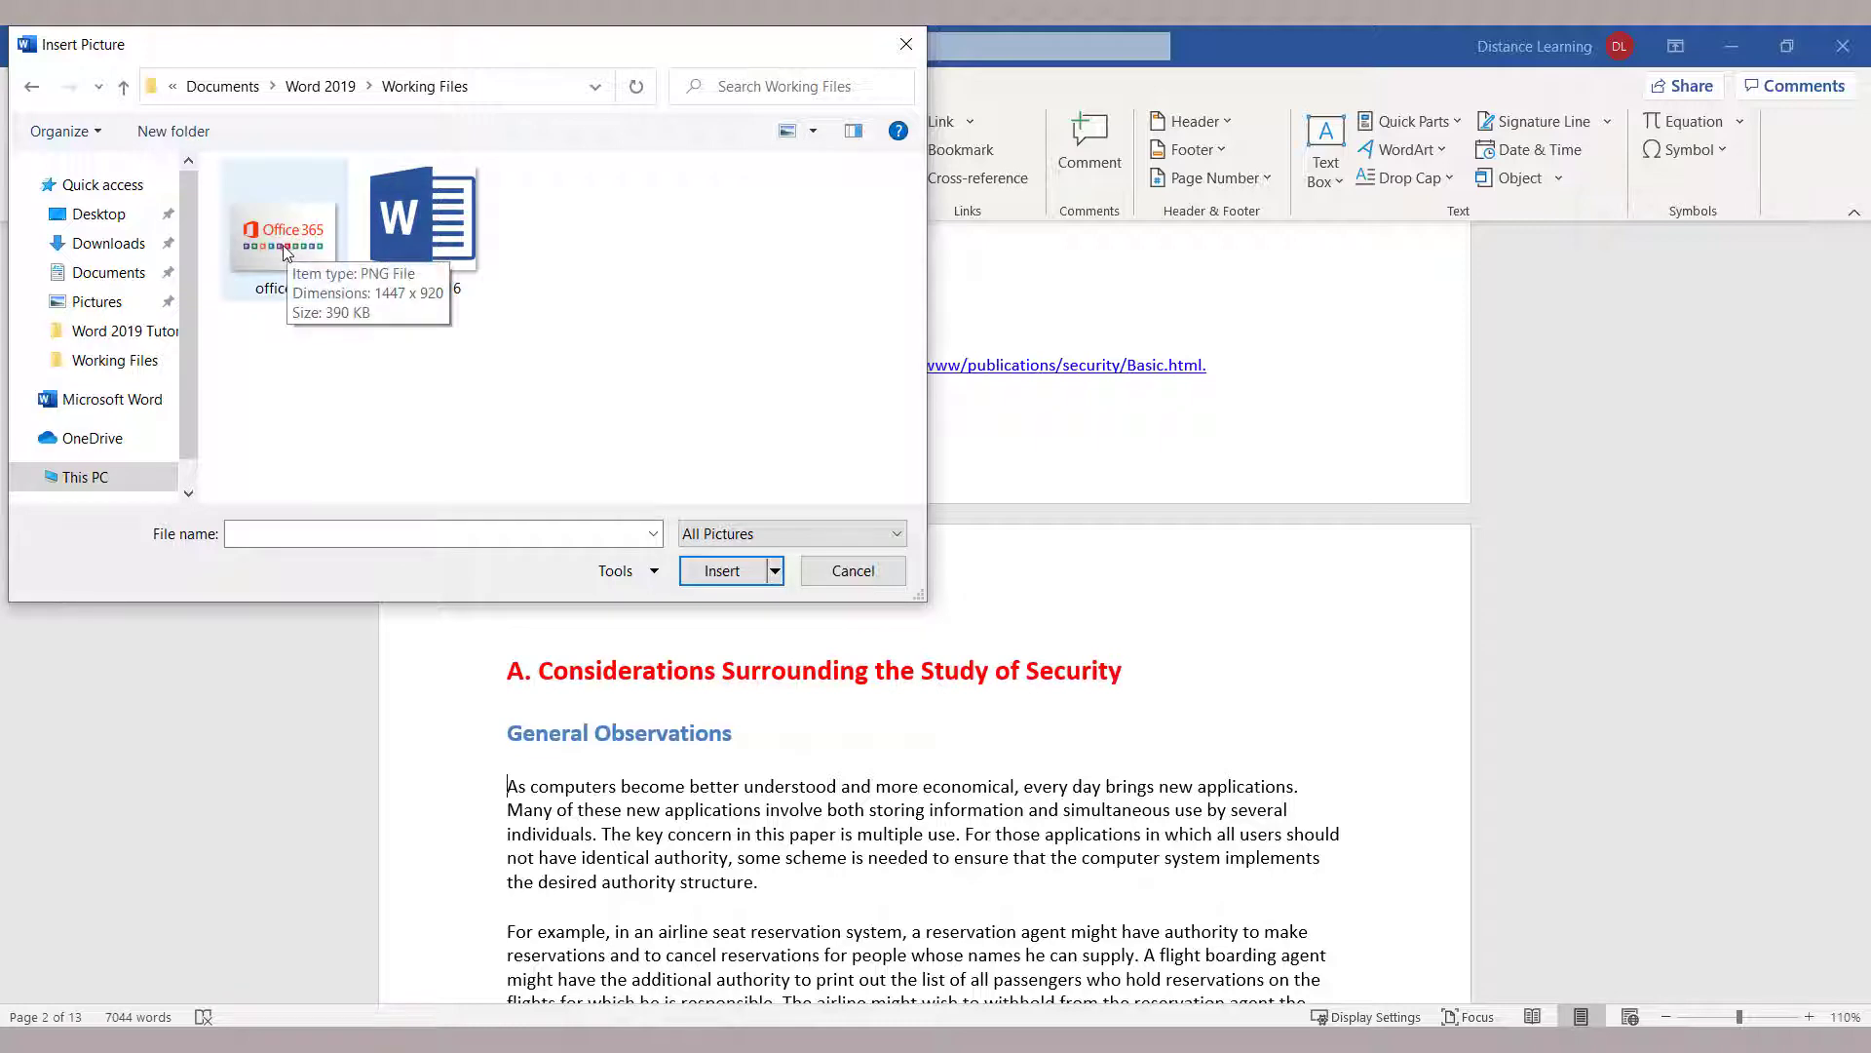
pyautogui.doubleClick(283, 246)
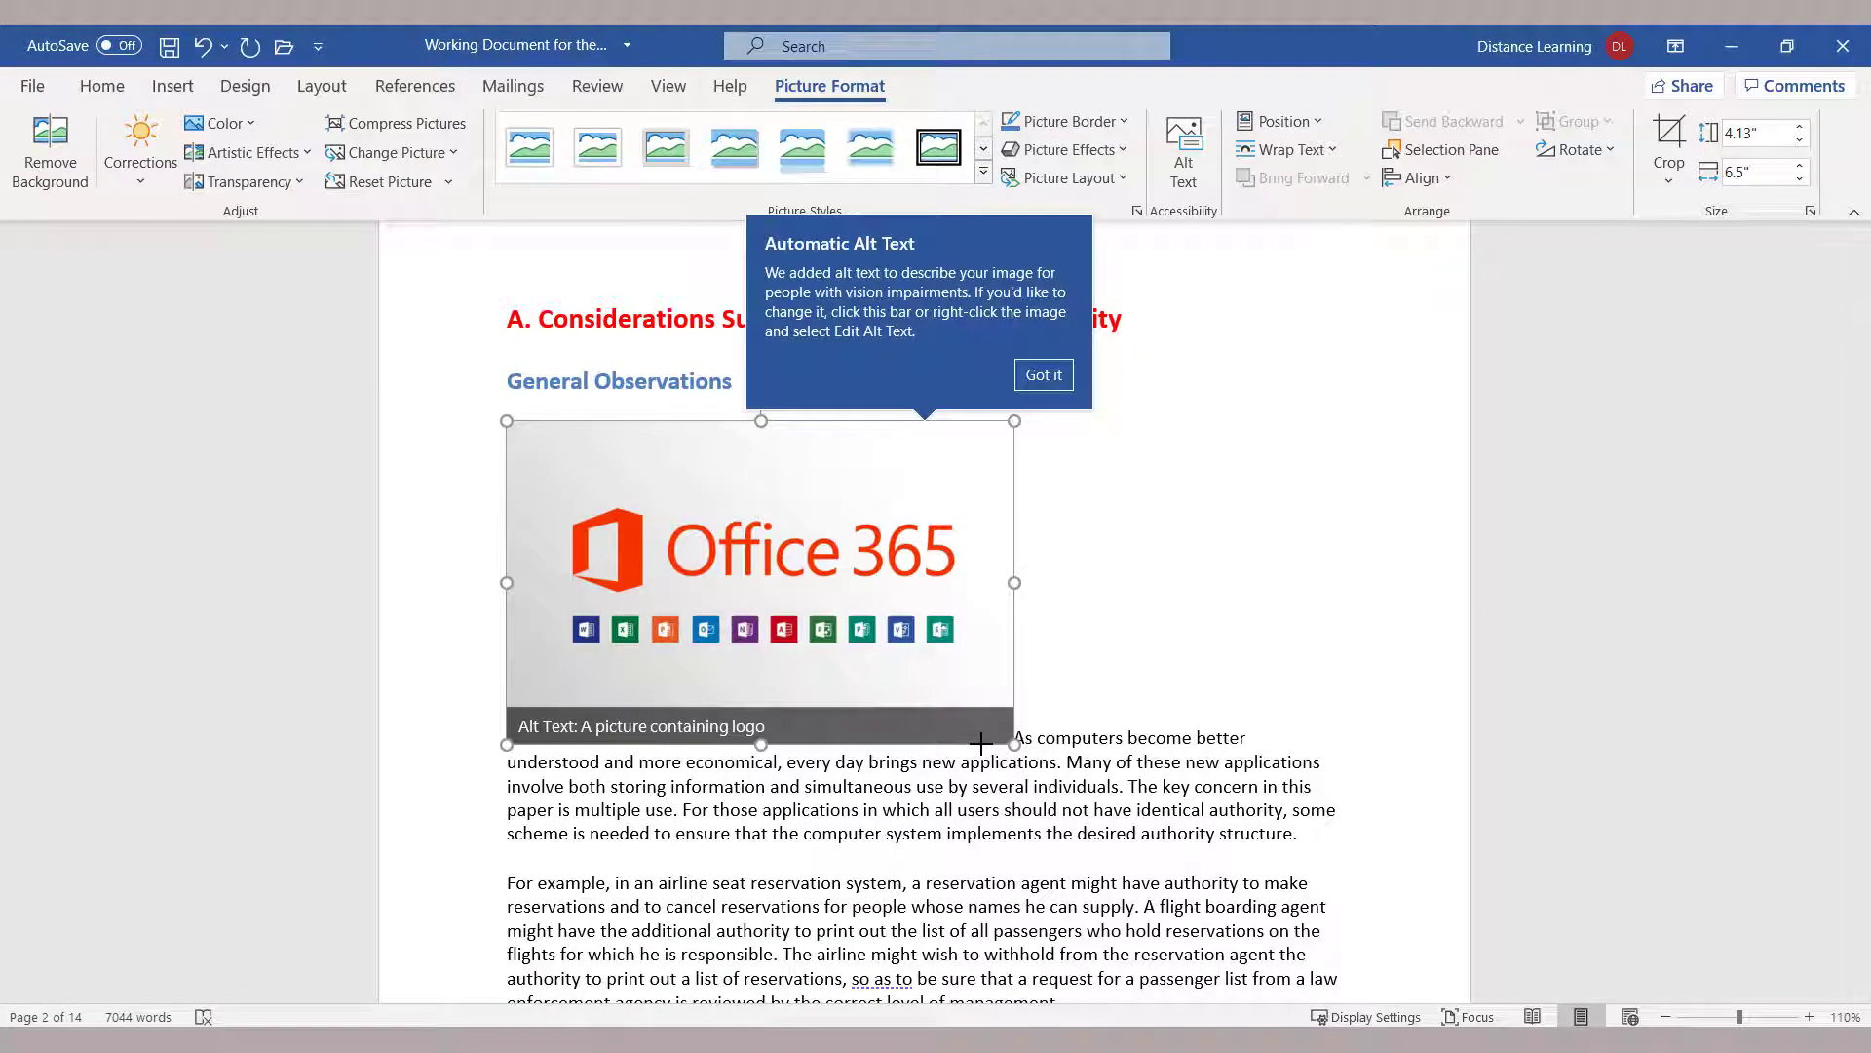
# Shrink the picture proportionally to about 2.11" high by 3.31" wide and replace its alt text with "Office 365 image"
pyautogui.moveTo(980, 743)
pyautogui.mouseDown()
pyautogui.moveTo(963, 727)
pyautogui.moveTo(977, 721)
pyautogui.mouseUp()
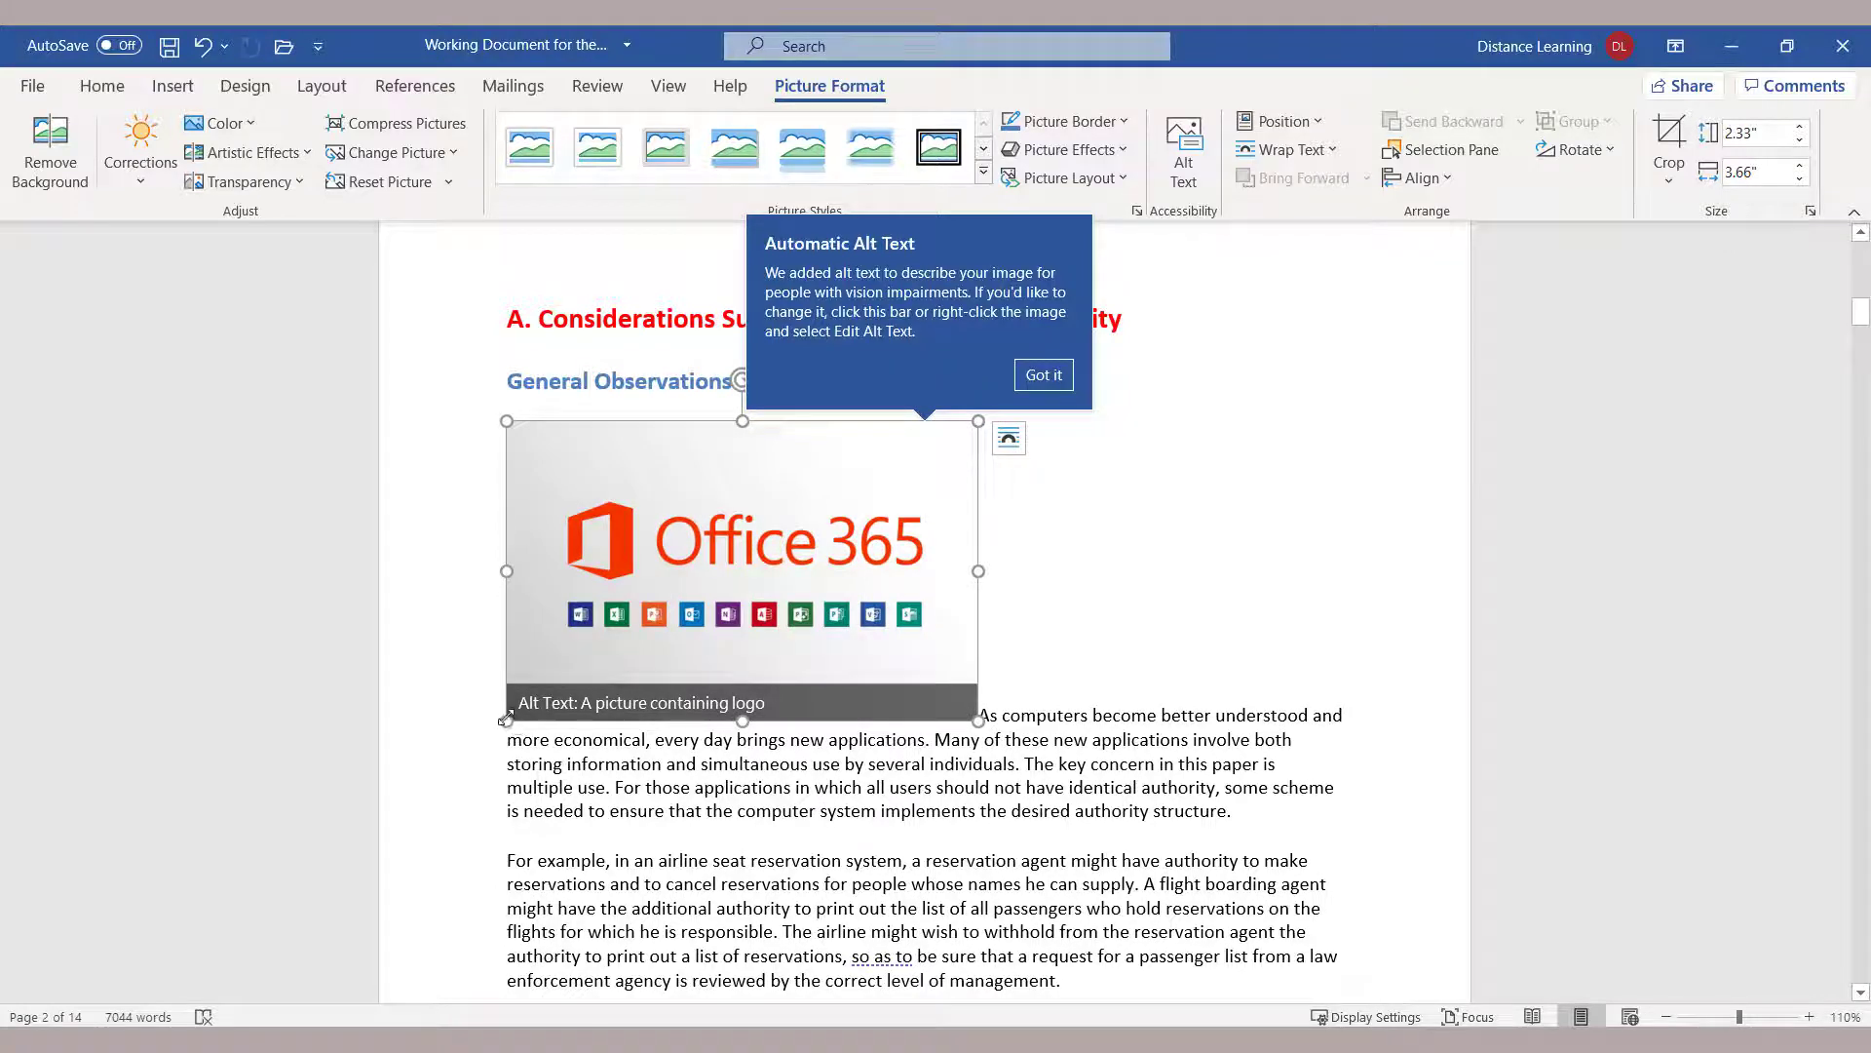
pyautogui.moveTo(506, 719); pyautogui.dragTo(551, 692)
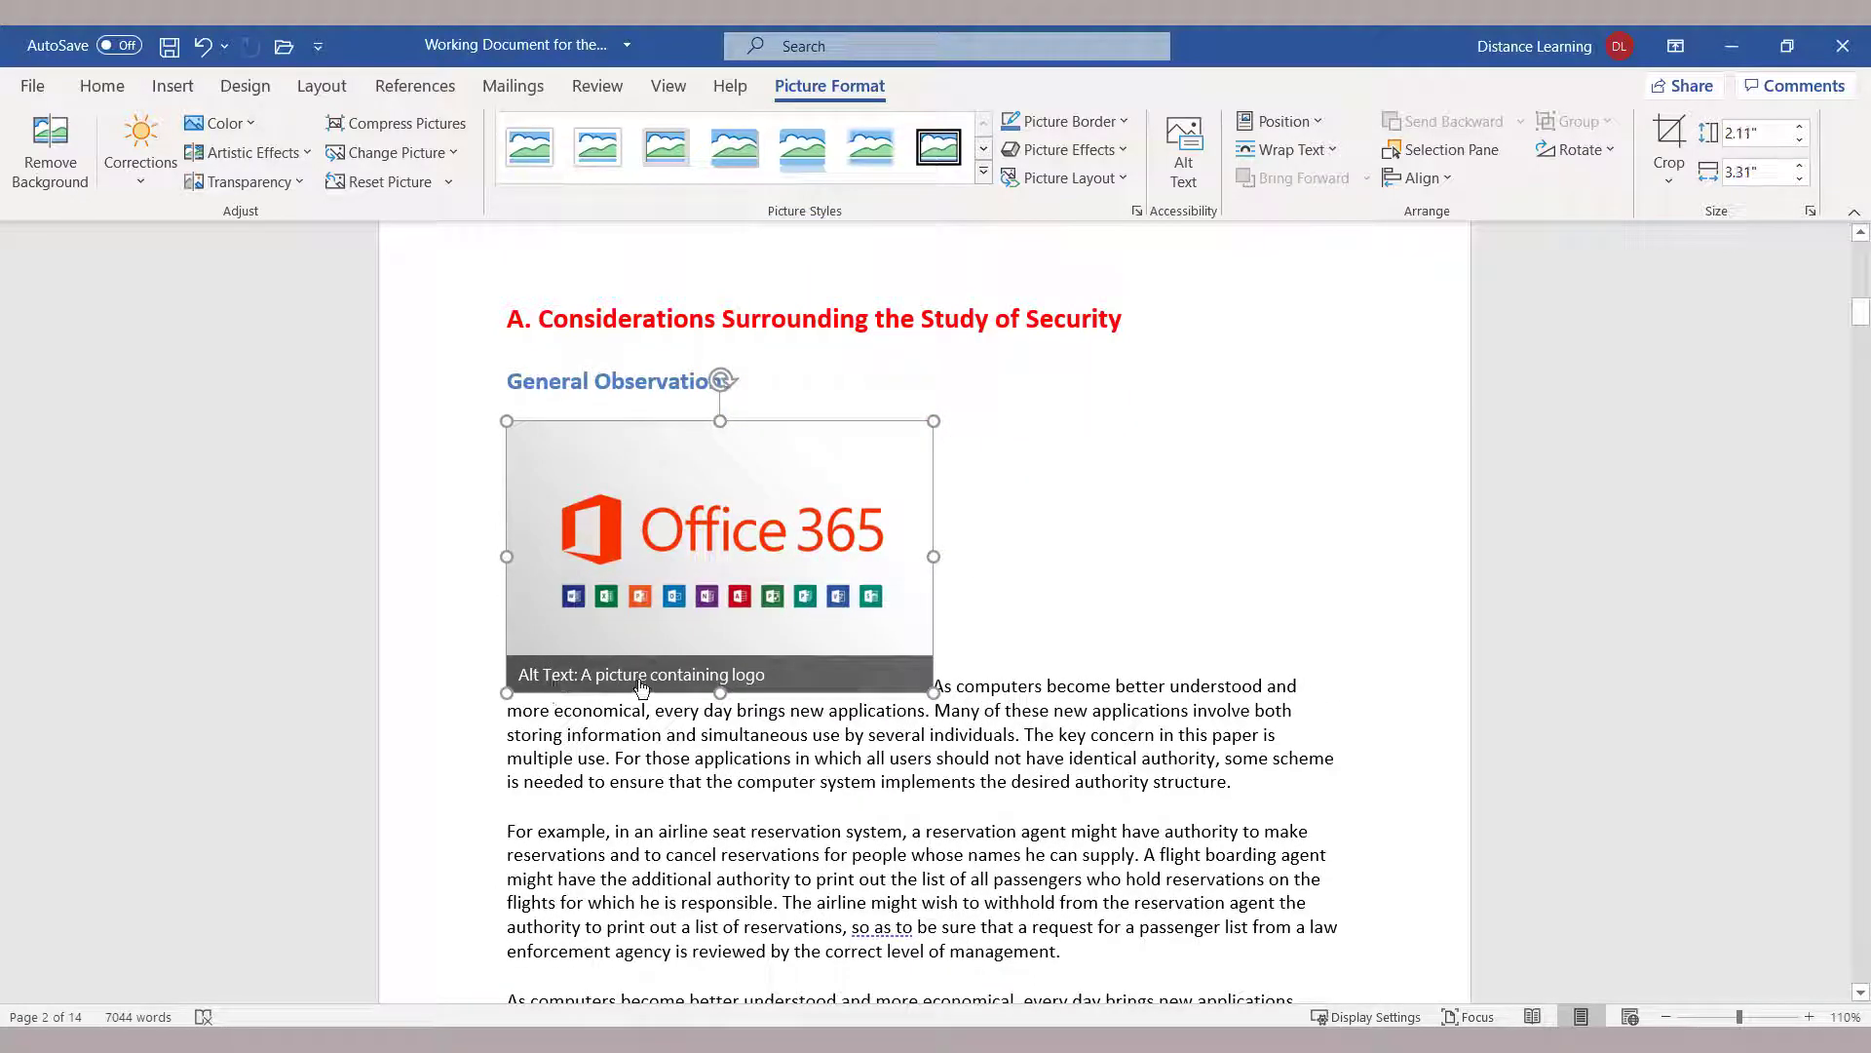
pyautogui.click(641, 687)
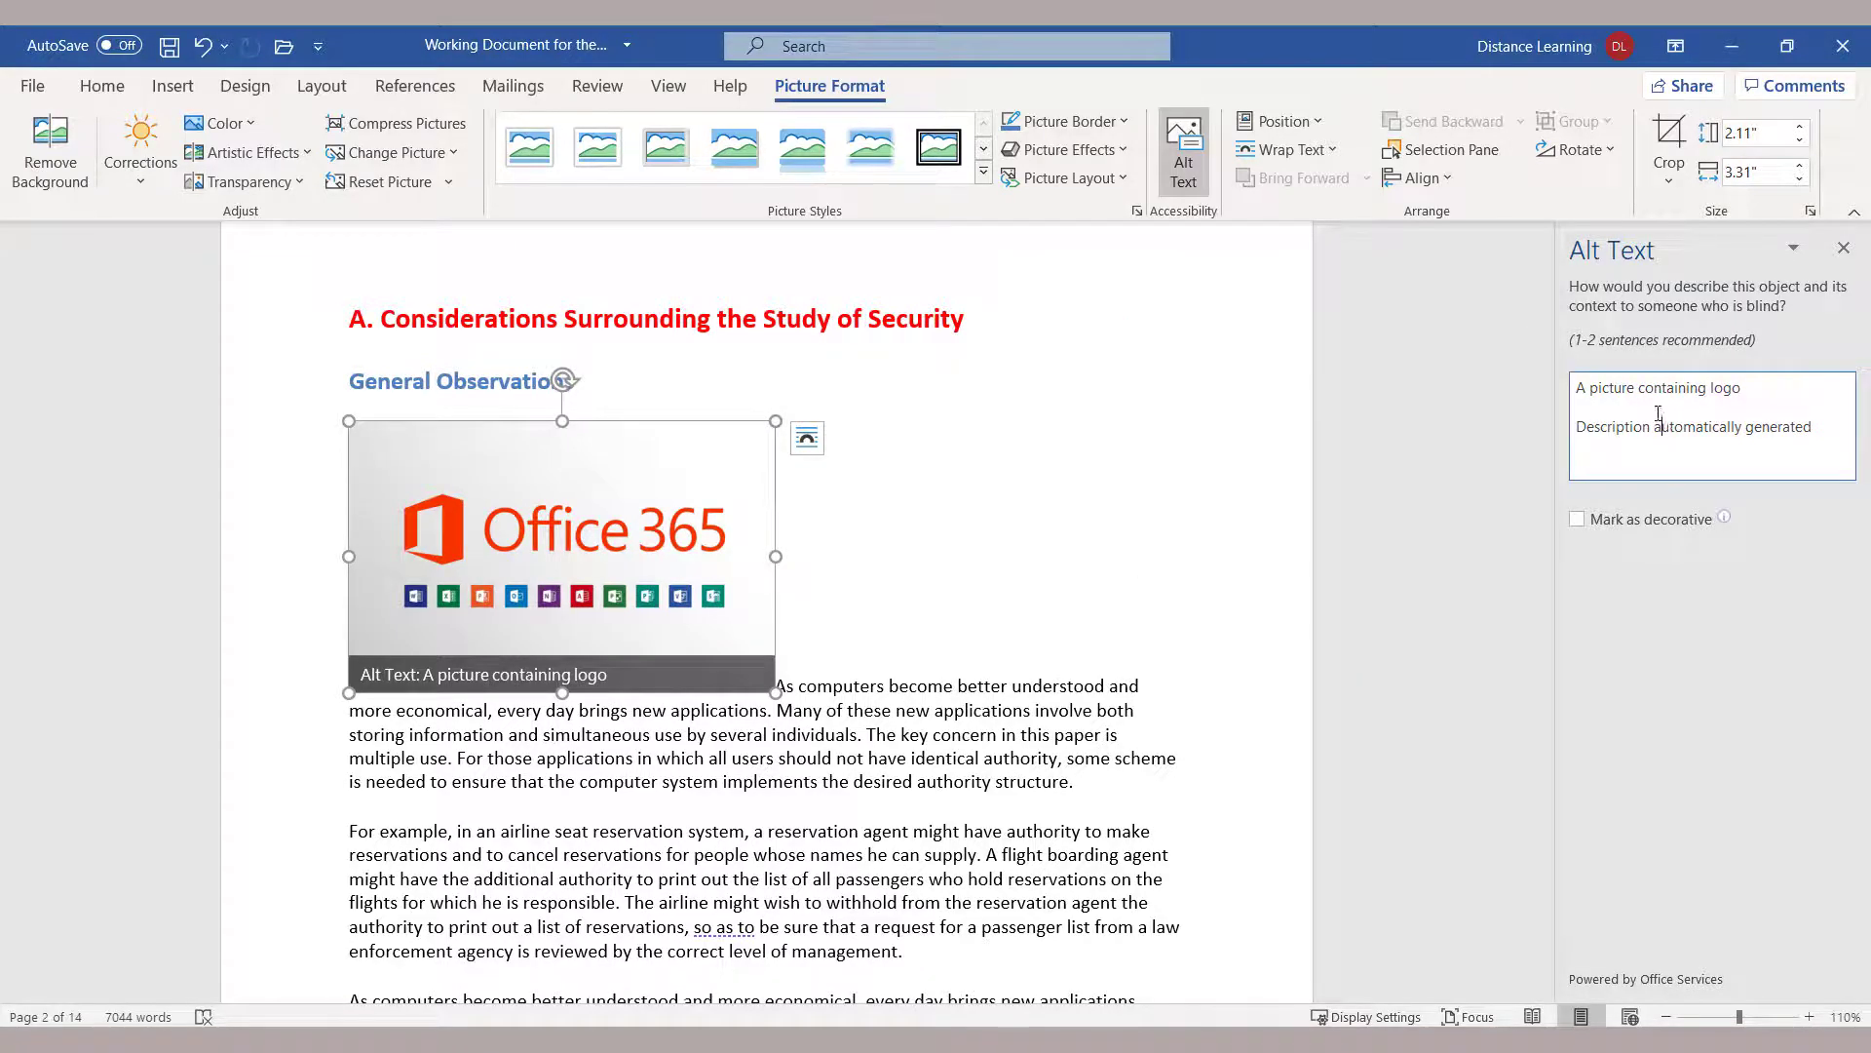
pyautogui.click(1752, 391)
pyautogui.moveTo(1809, 429); pyautogui.dragTo(1570, 390)
pyautogui.write('Office 365 image')
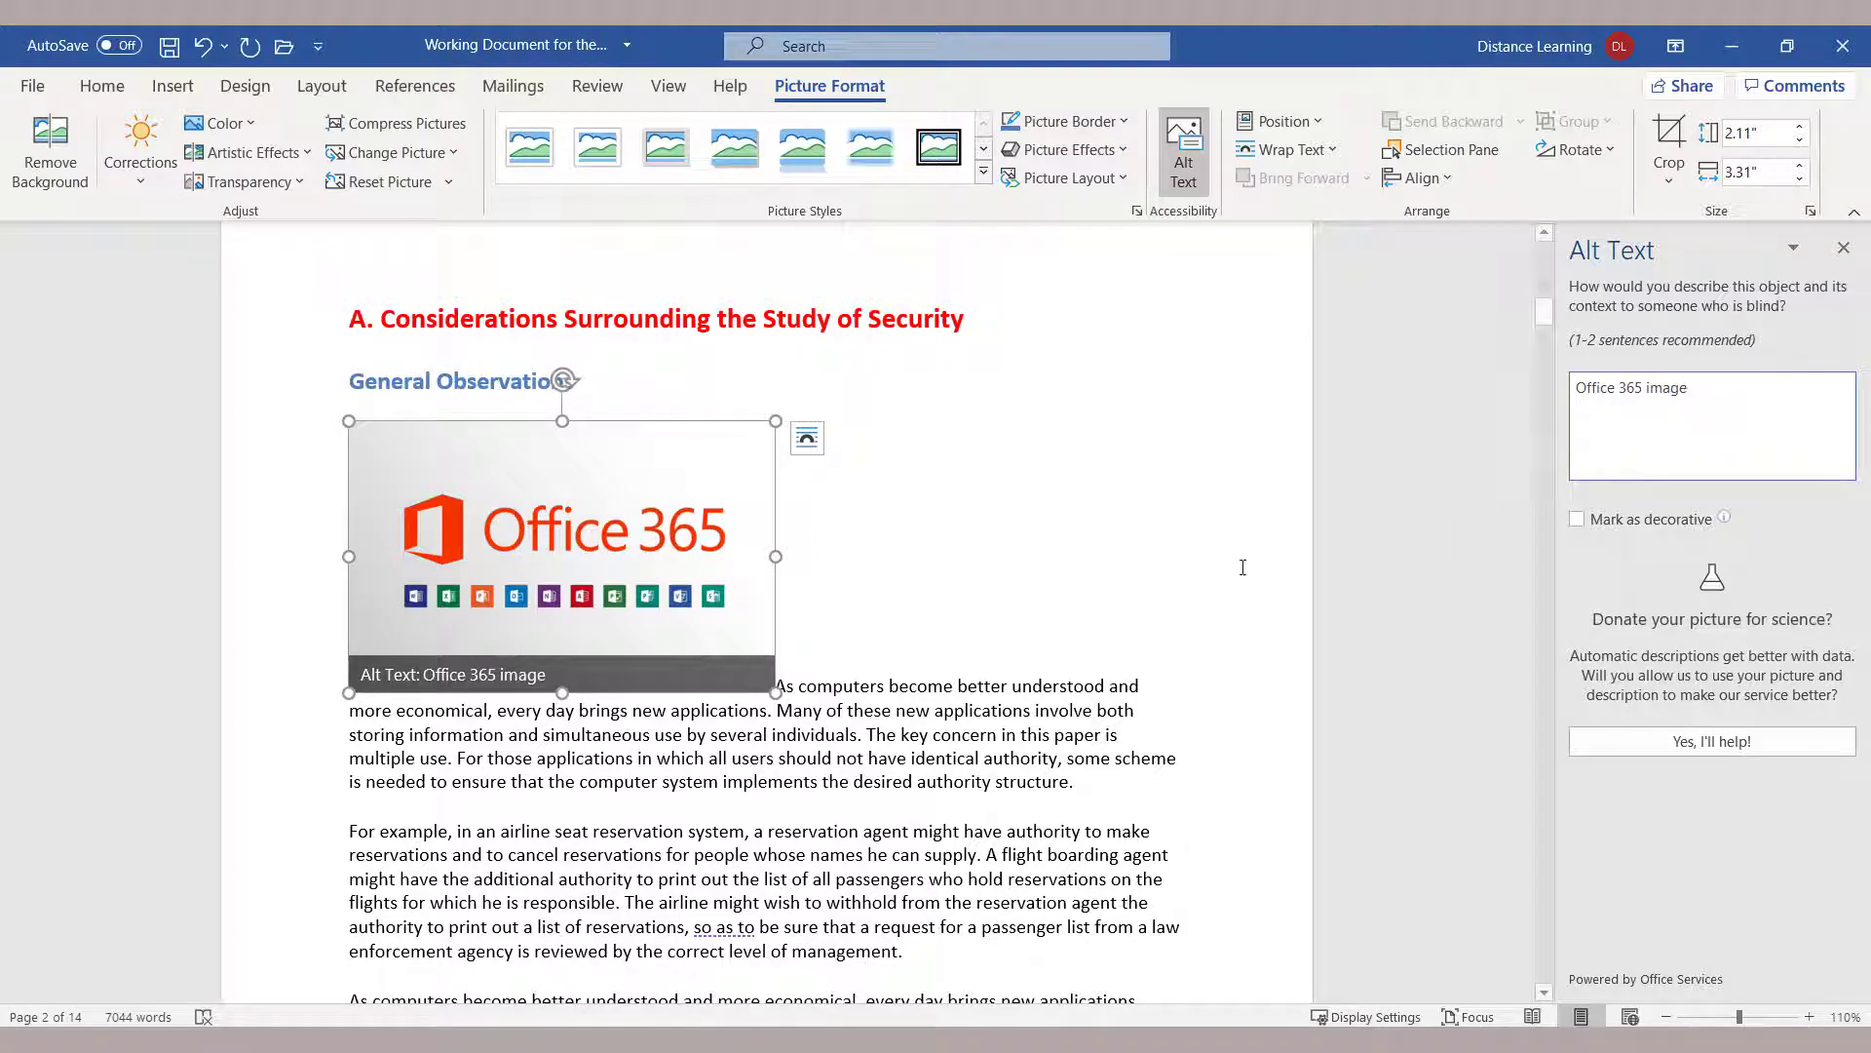
pyautogui.click(1843, 248)
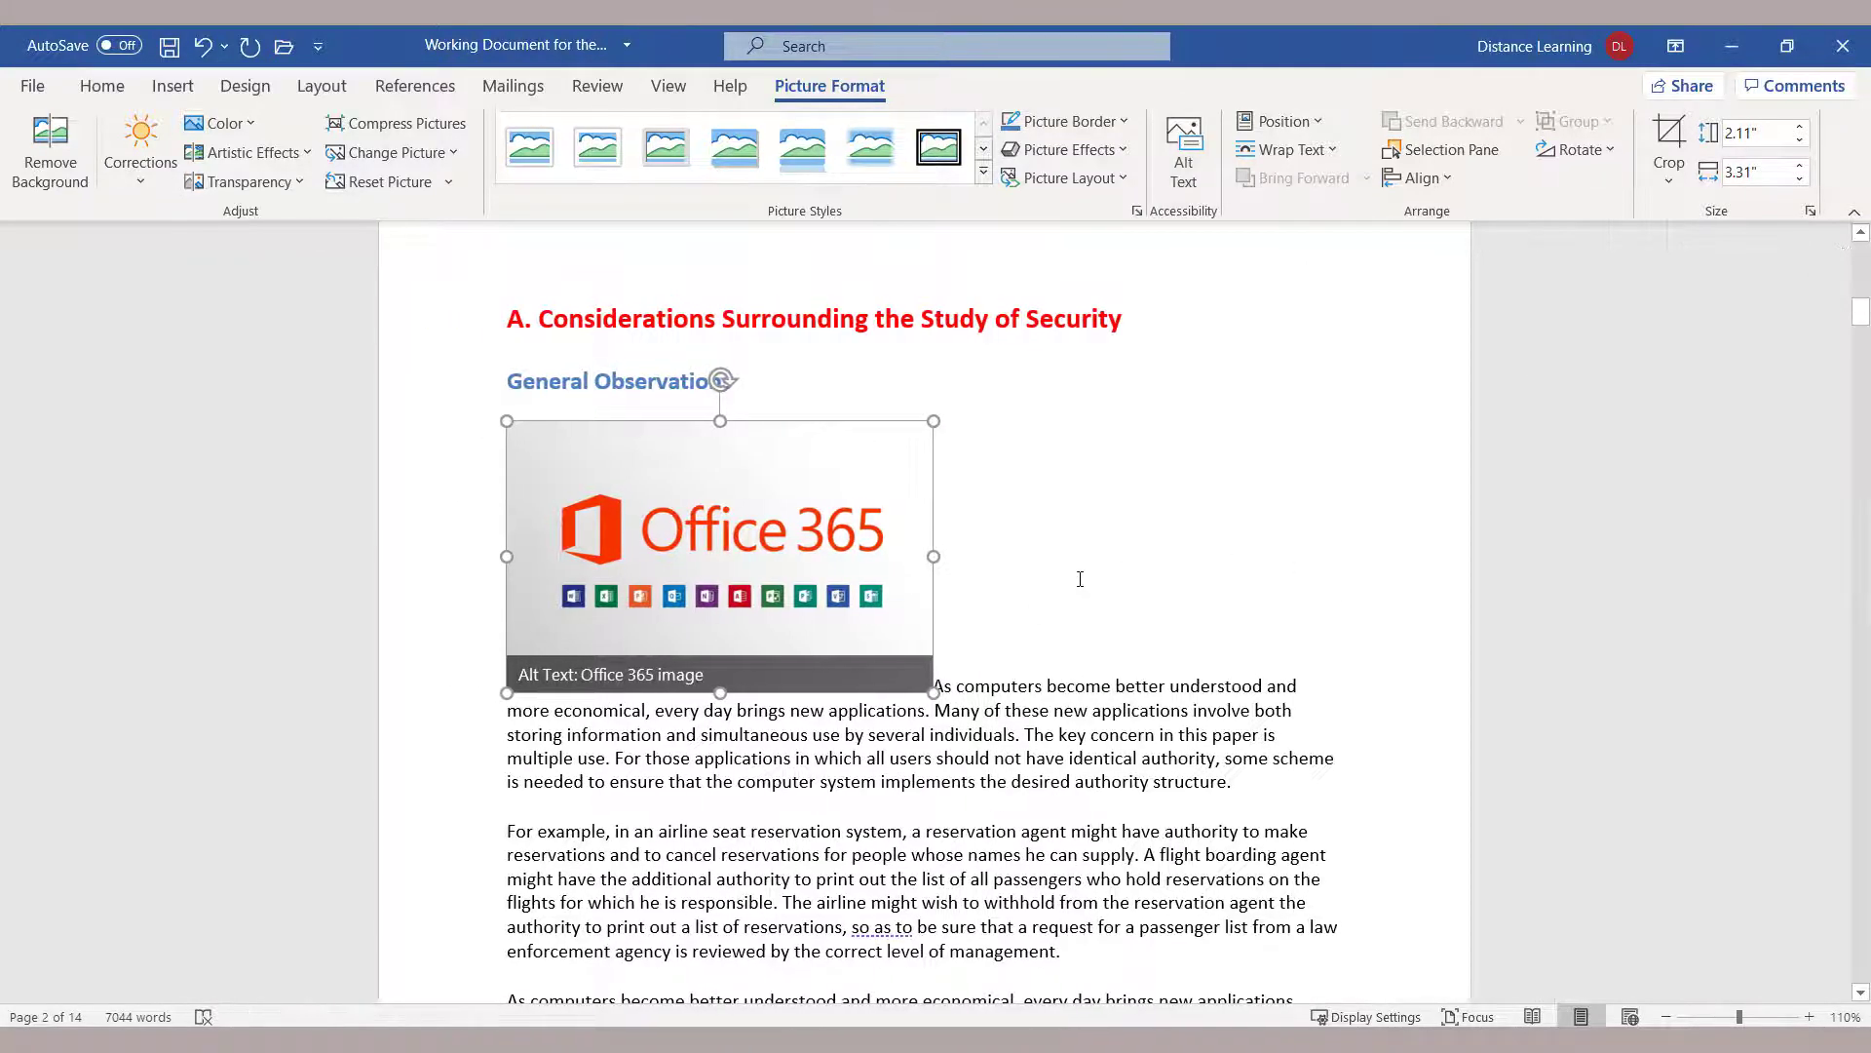
# Apply the Reflected Rounded Rectangle picture style to the Office 365 image
pyautogui.click(1068, 585)
pyautogui.click(866, 599)
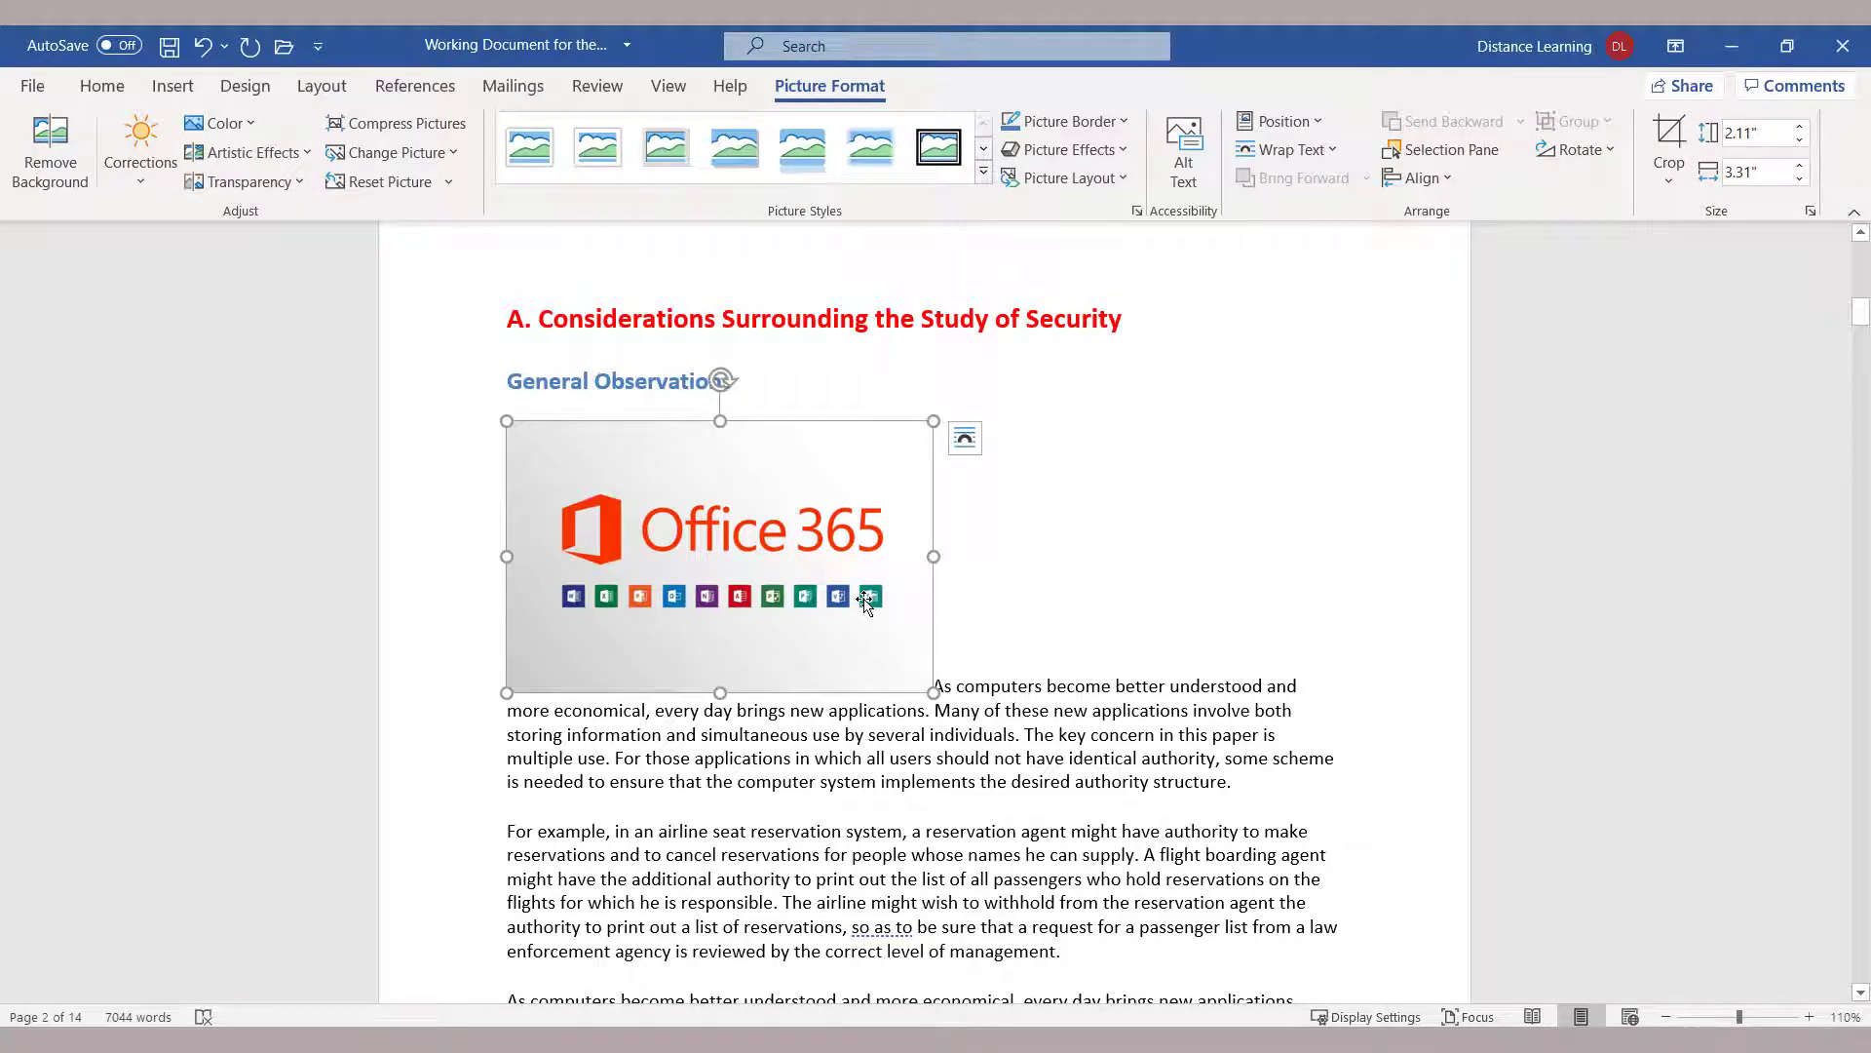
pyautogui.click(604, 171)
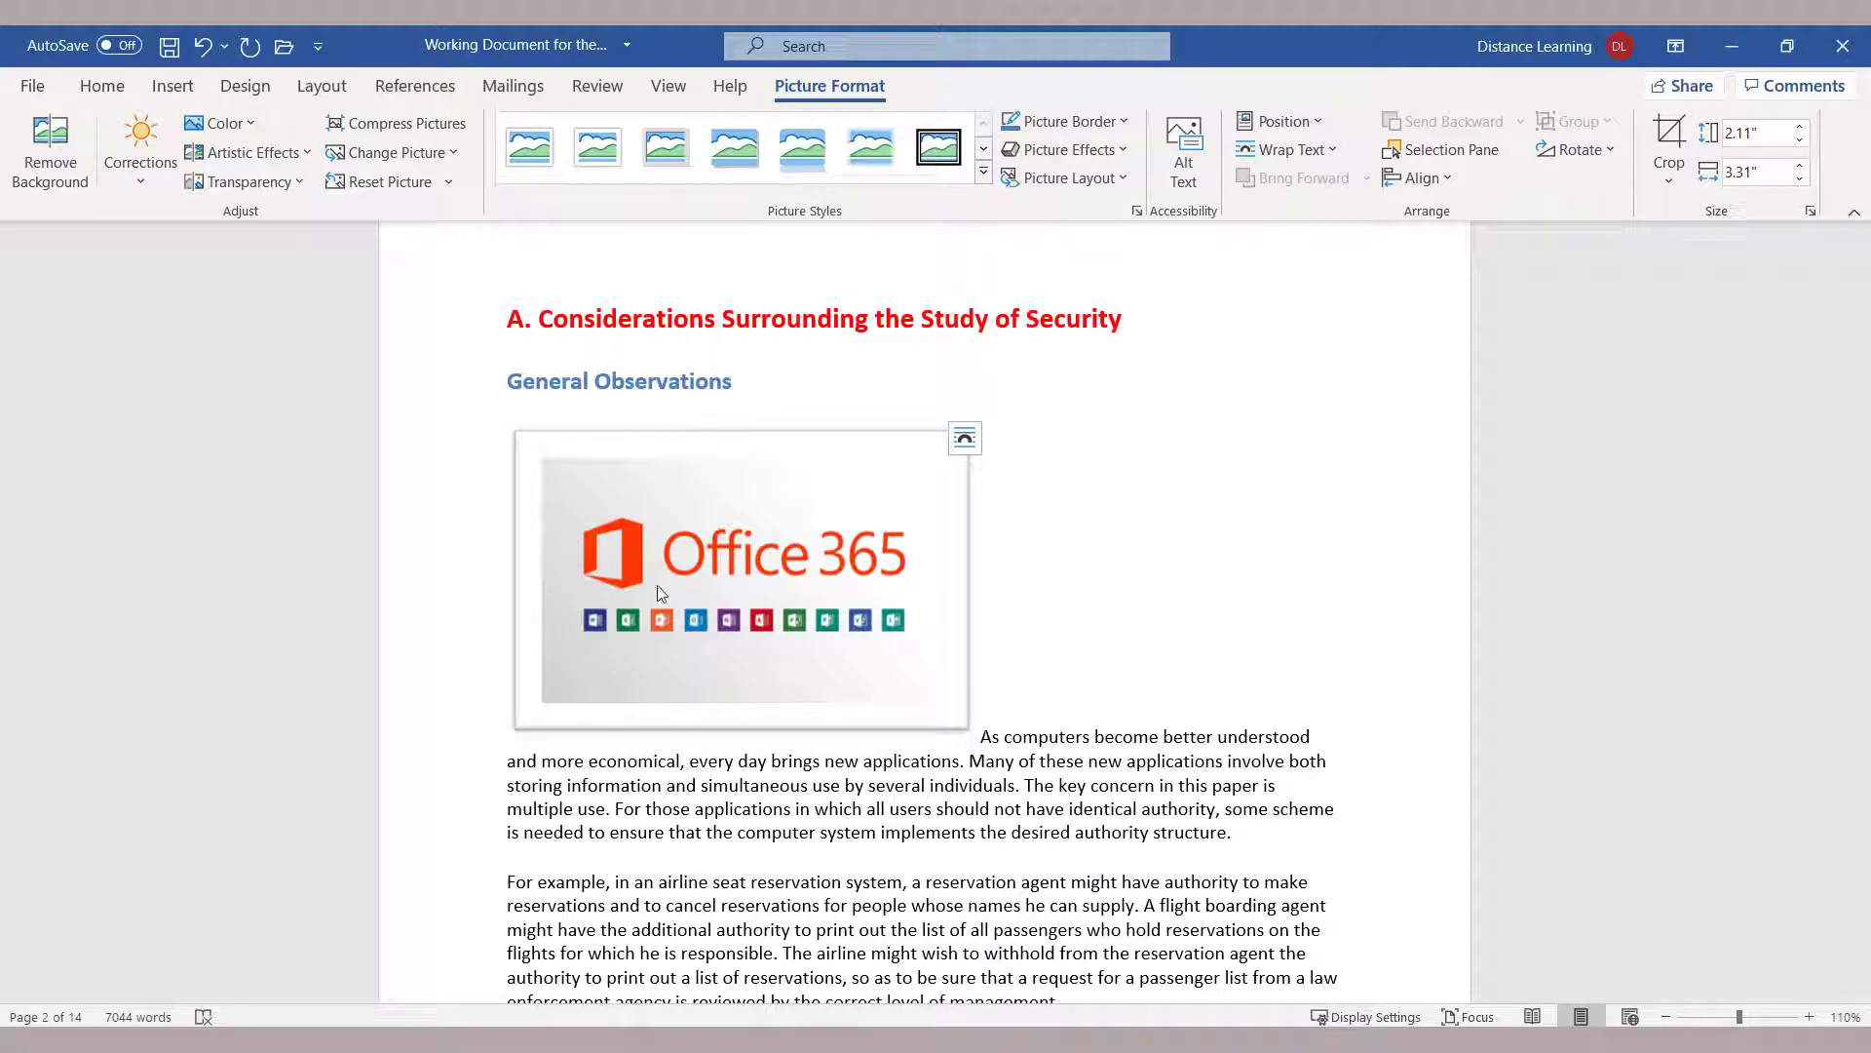
pyautogui.click(535, 164)
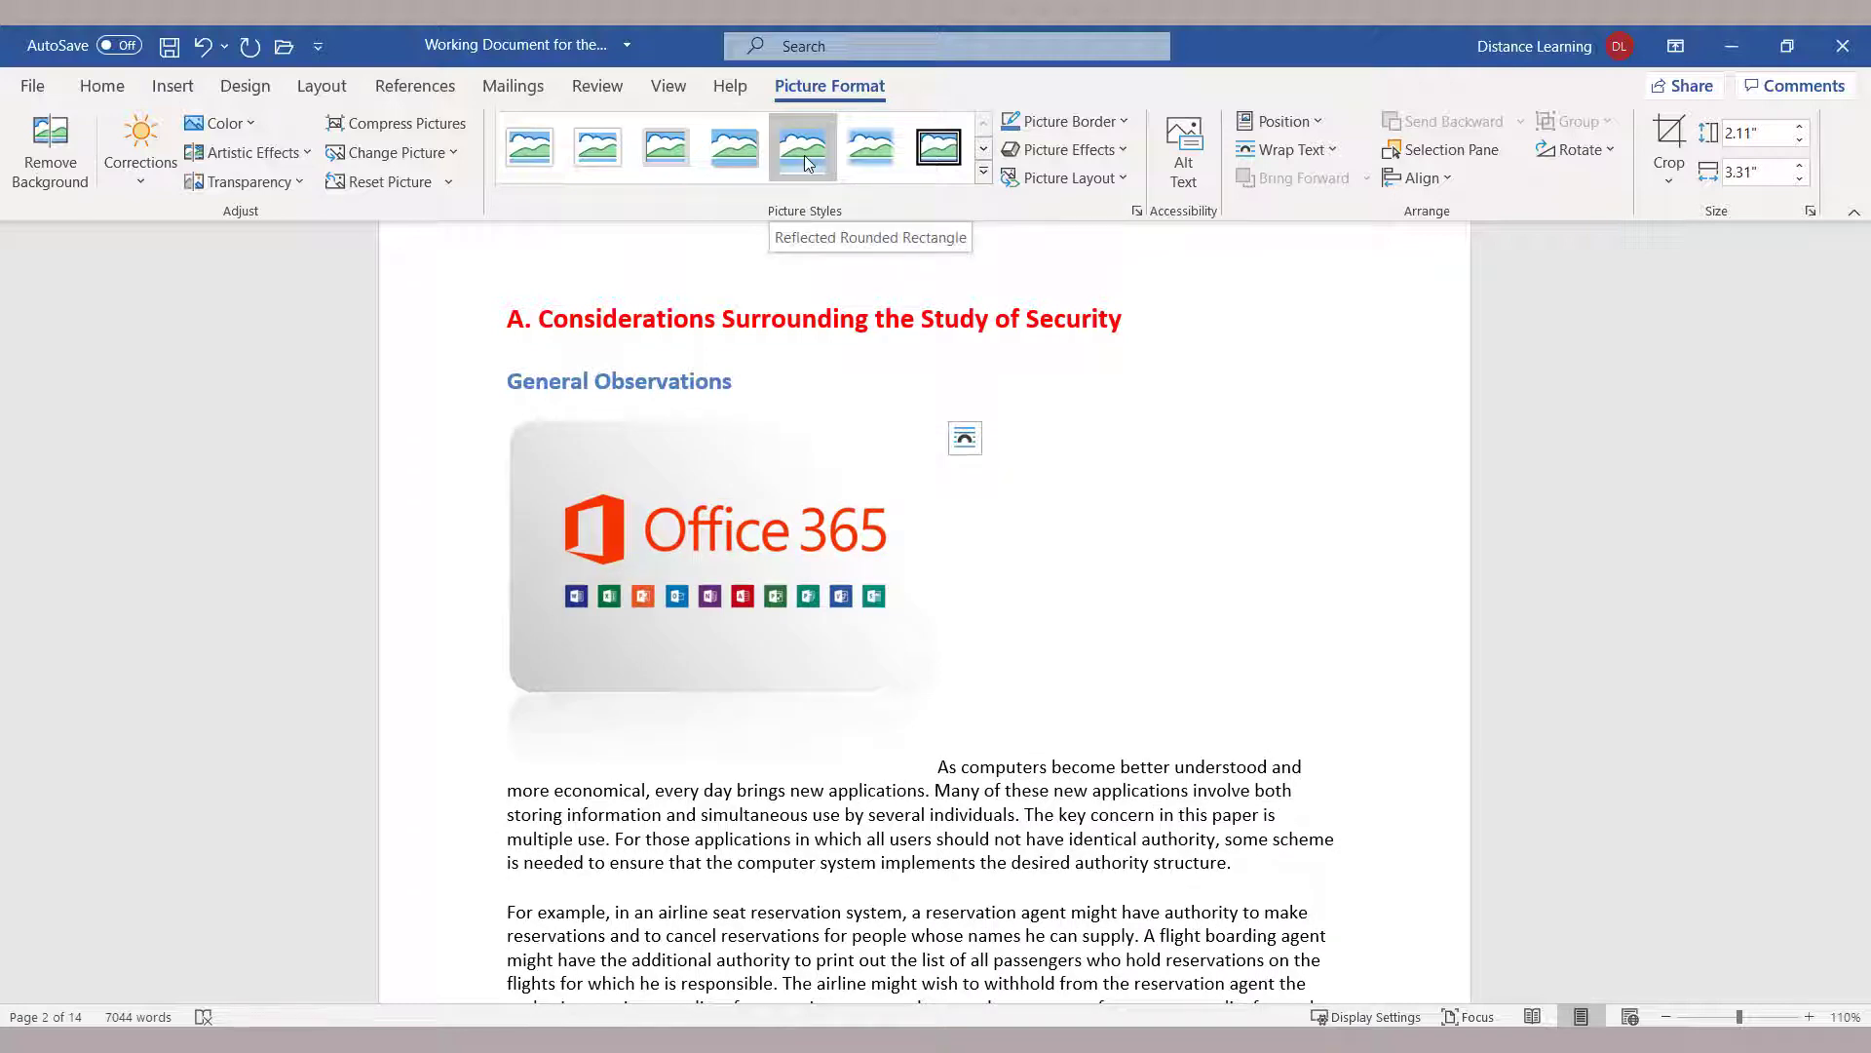
pyautogui.click(805, 163)
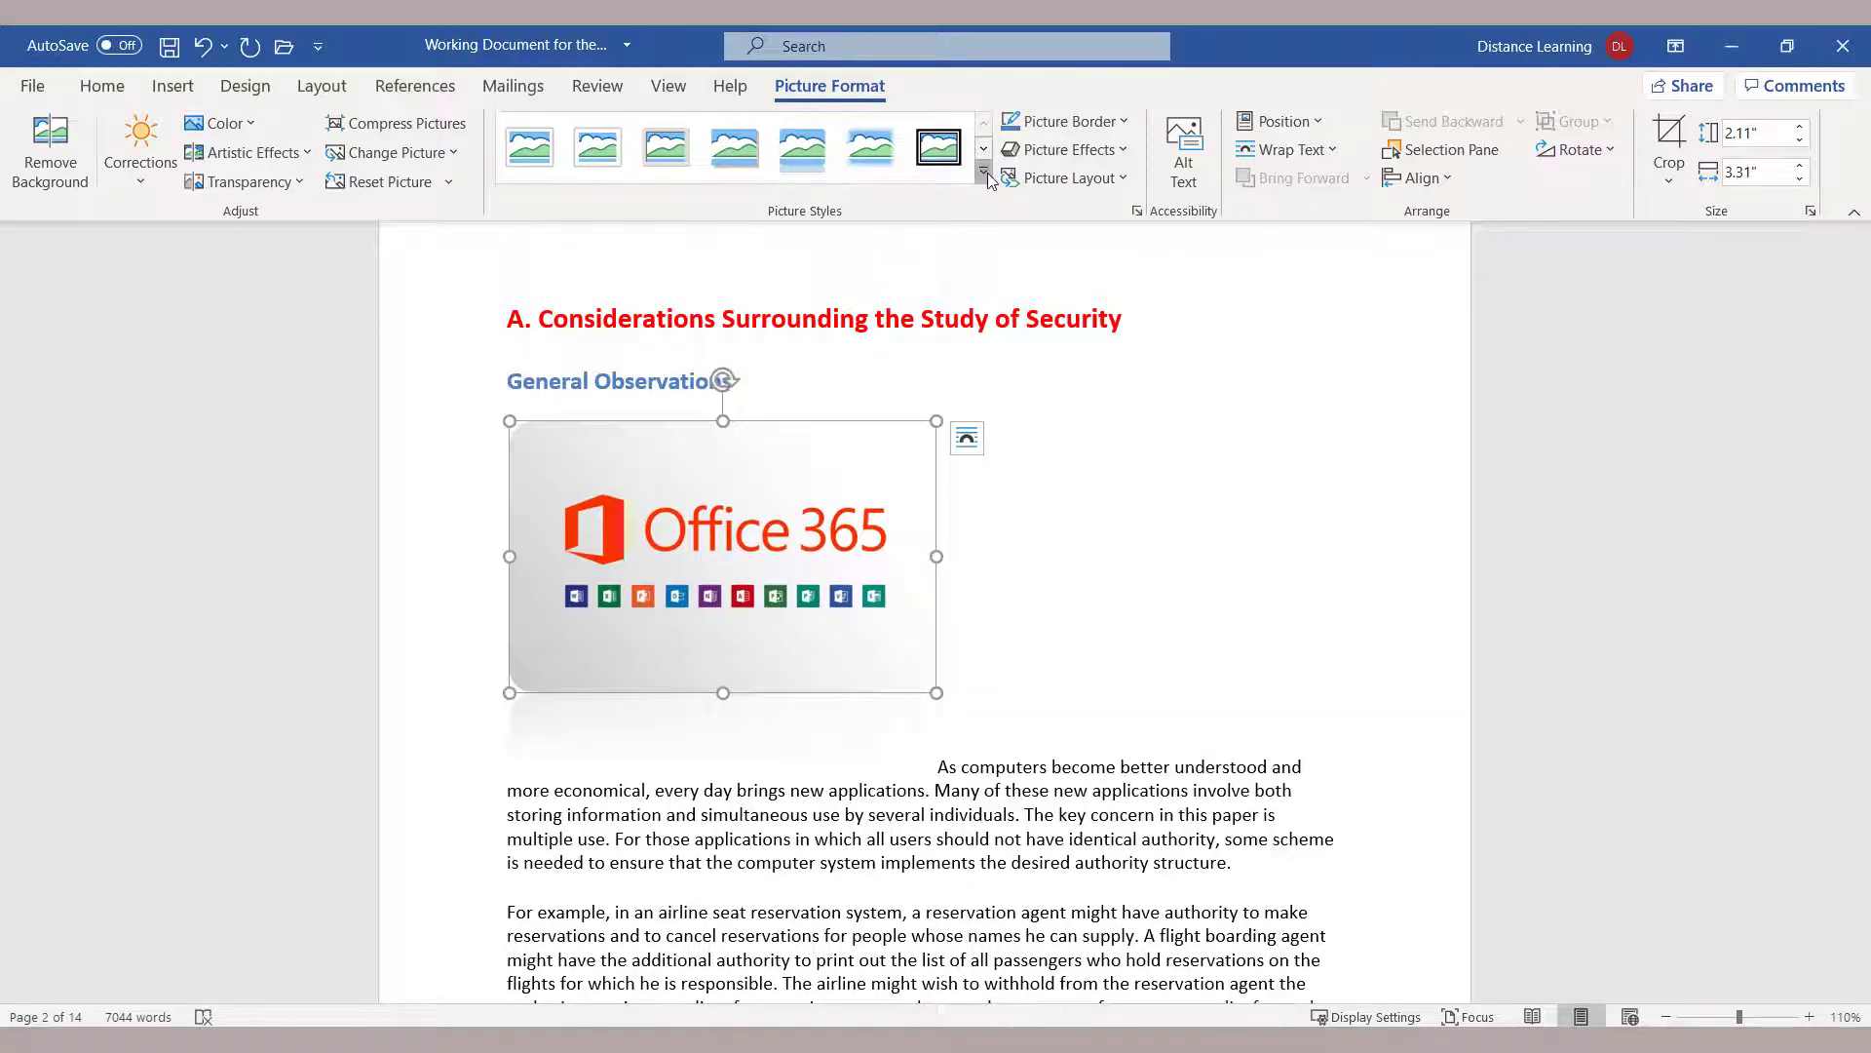
pyautogui.click(985, 172)
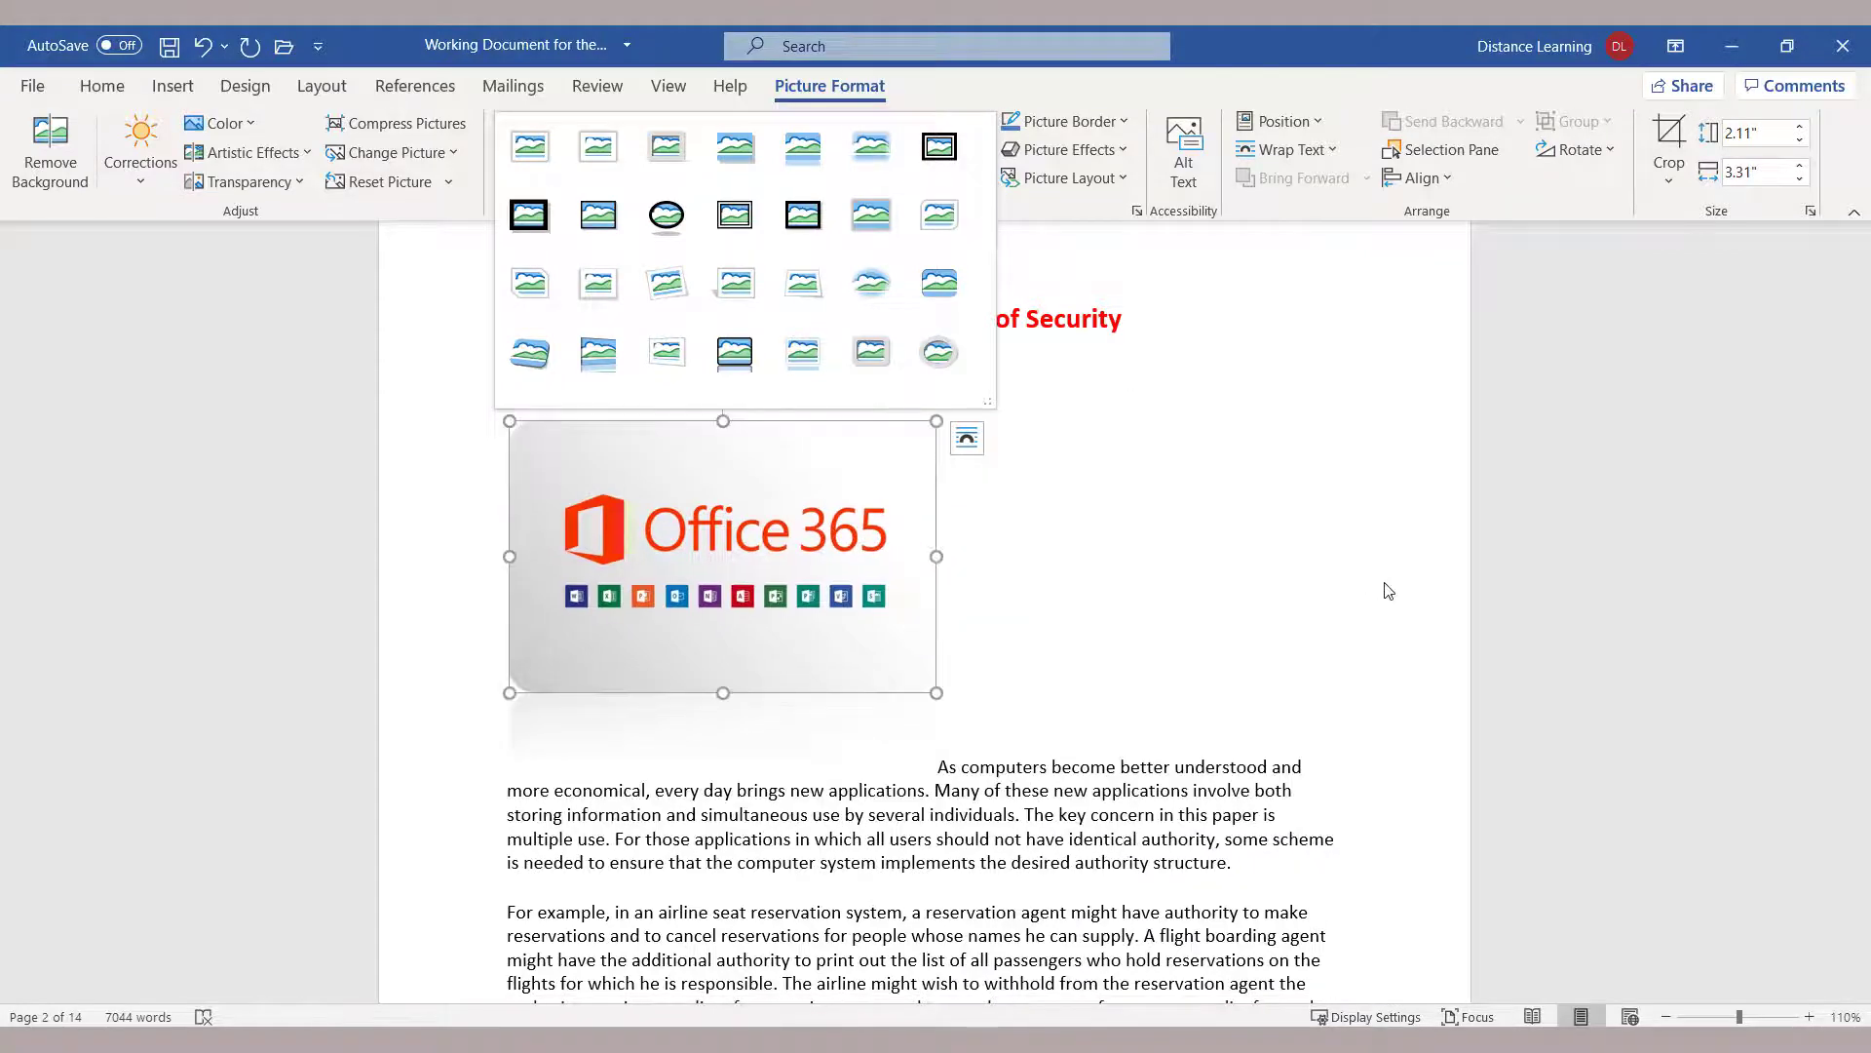
pyautogui.click(1332, 562)
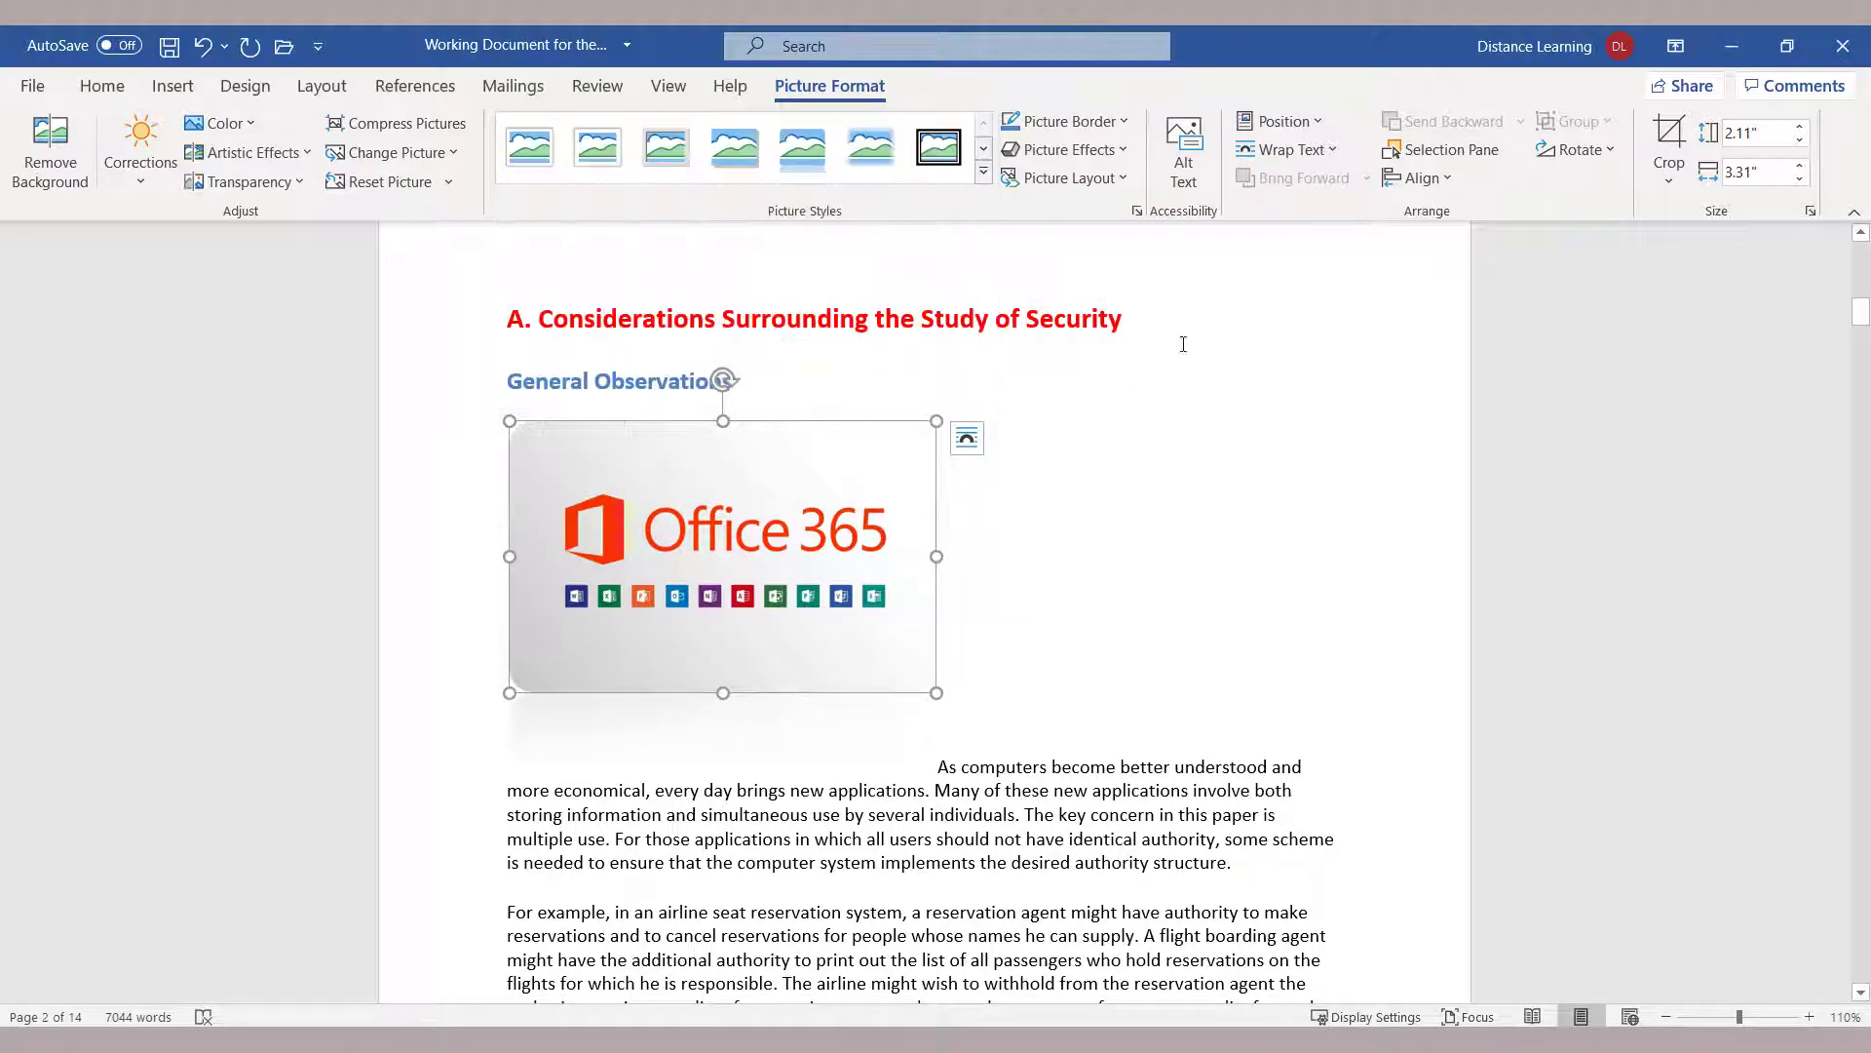
pyautogui.click(1126, 123)
pyautogui.click(1125, 123)
# Try a parallel 3-D rotation effect on the Office 365 picture and undo it
pyautogui.click(1070, 149)
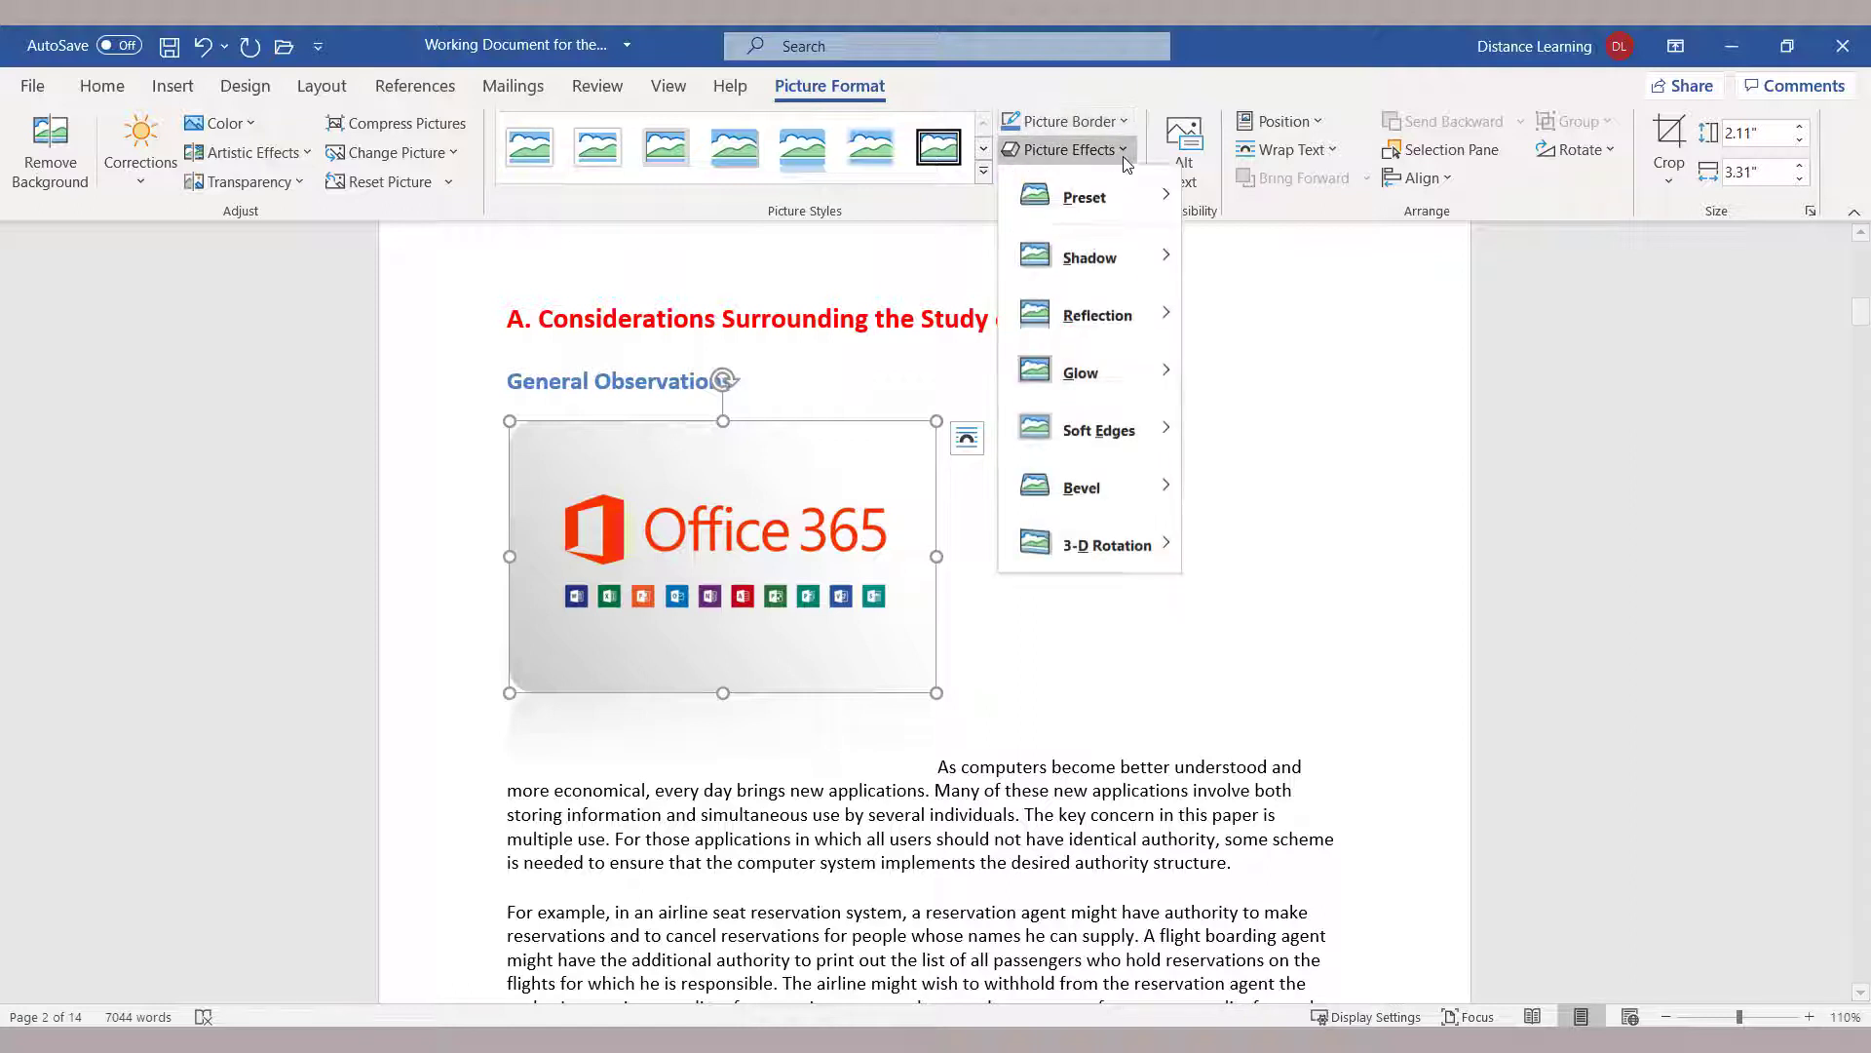
pyautogui.moveTo(1062, 268)
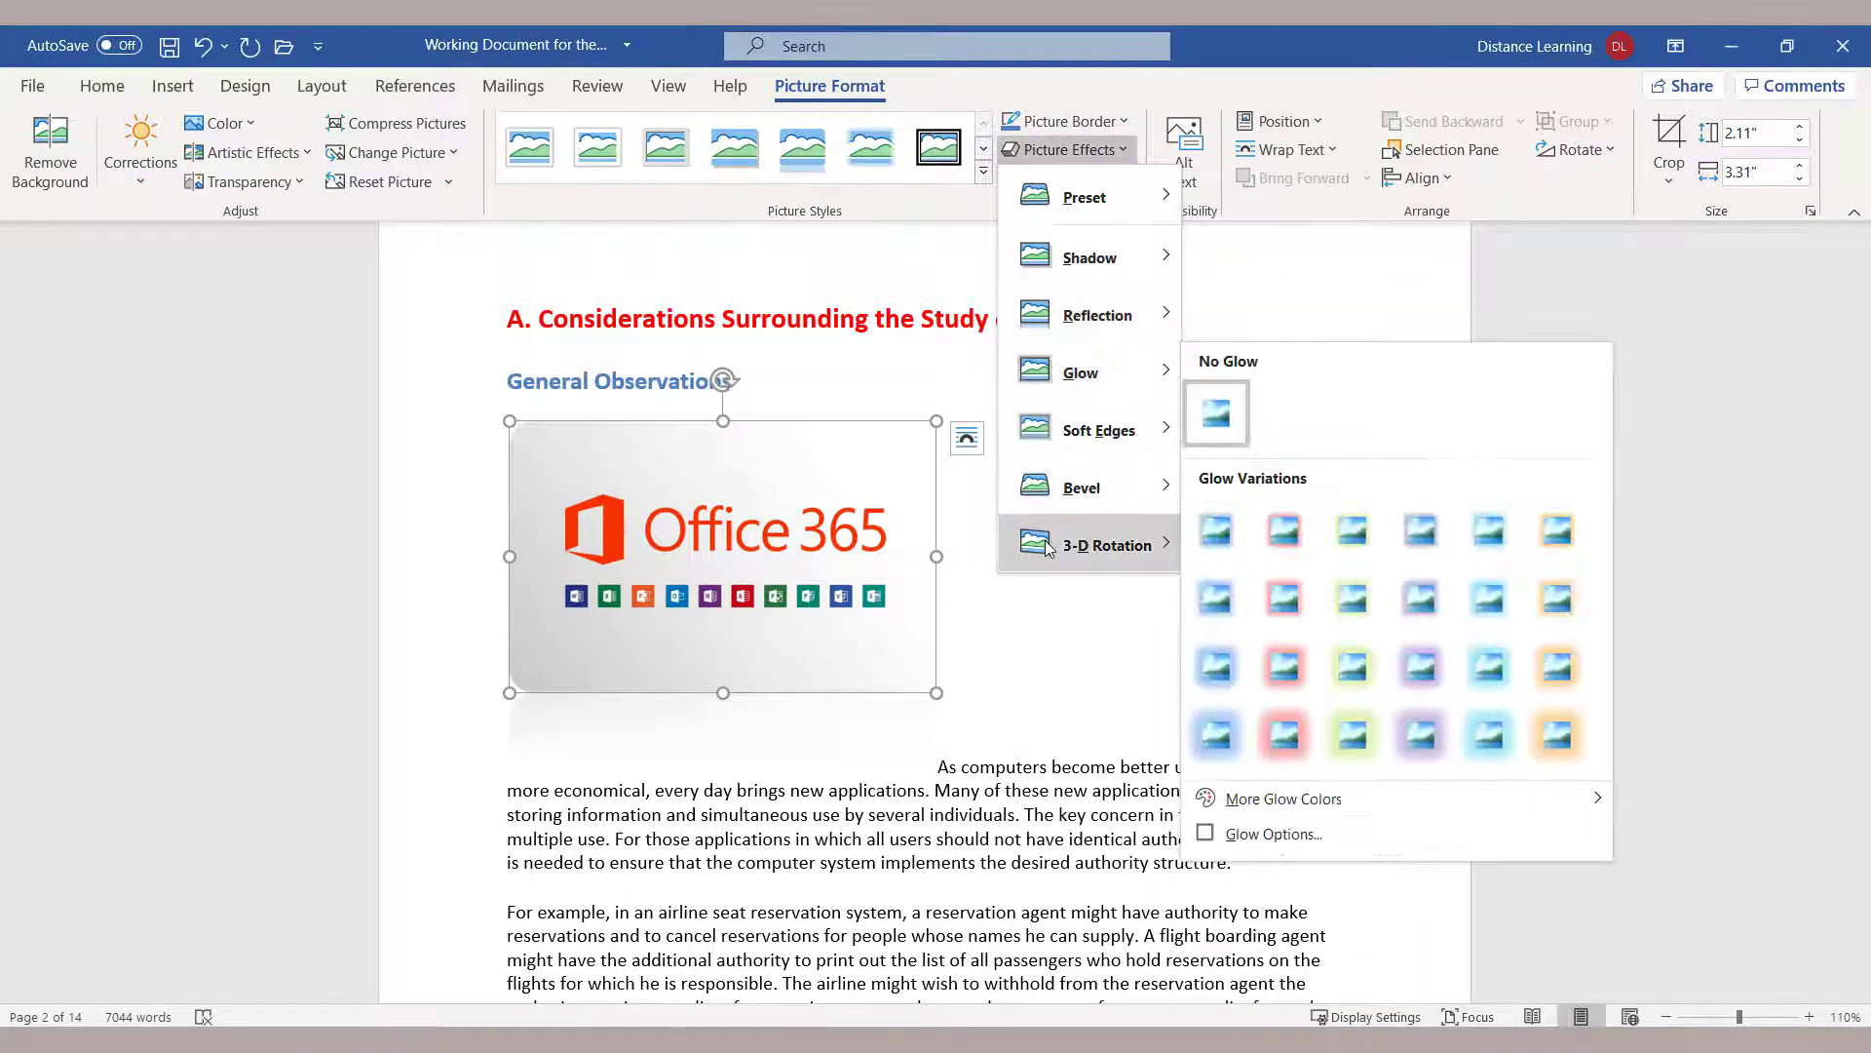
pyautogui.moveTo(1048, 548)
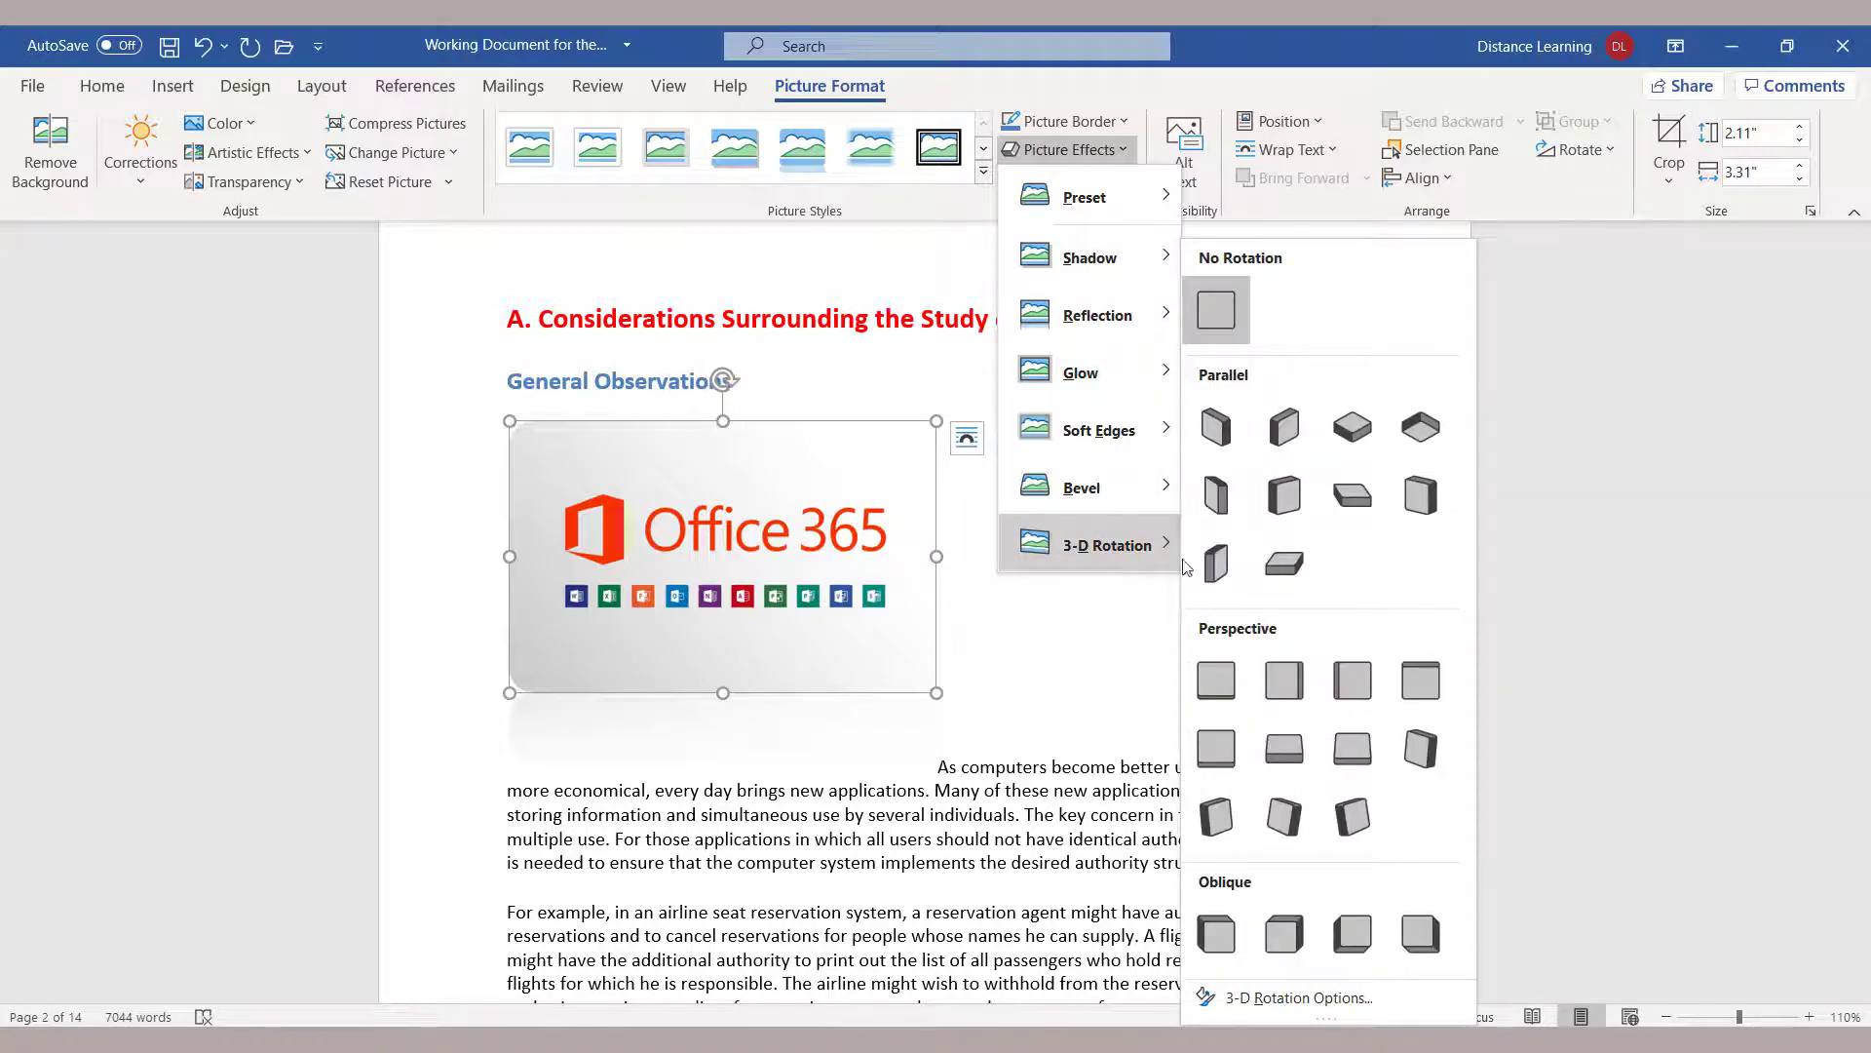
pyautogui.click(1295, 540)
pyautogui.click(1261, 545)
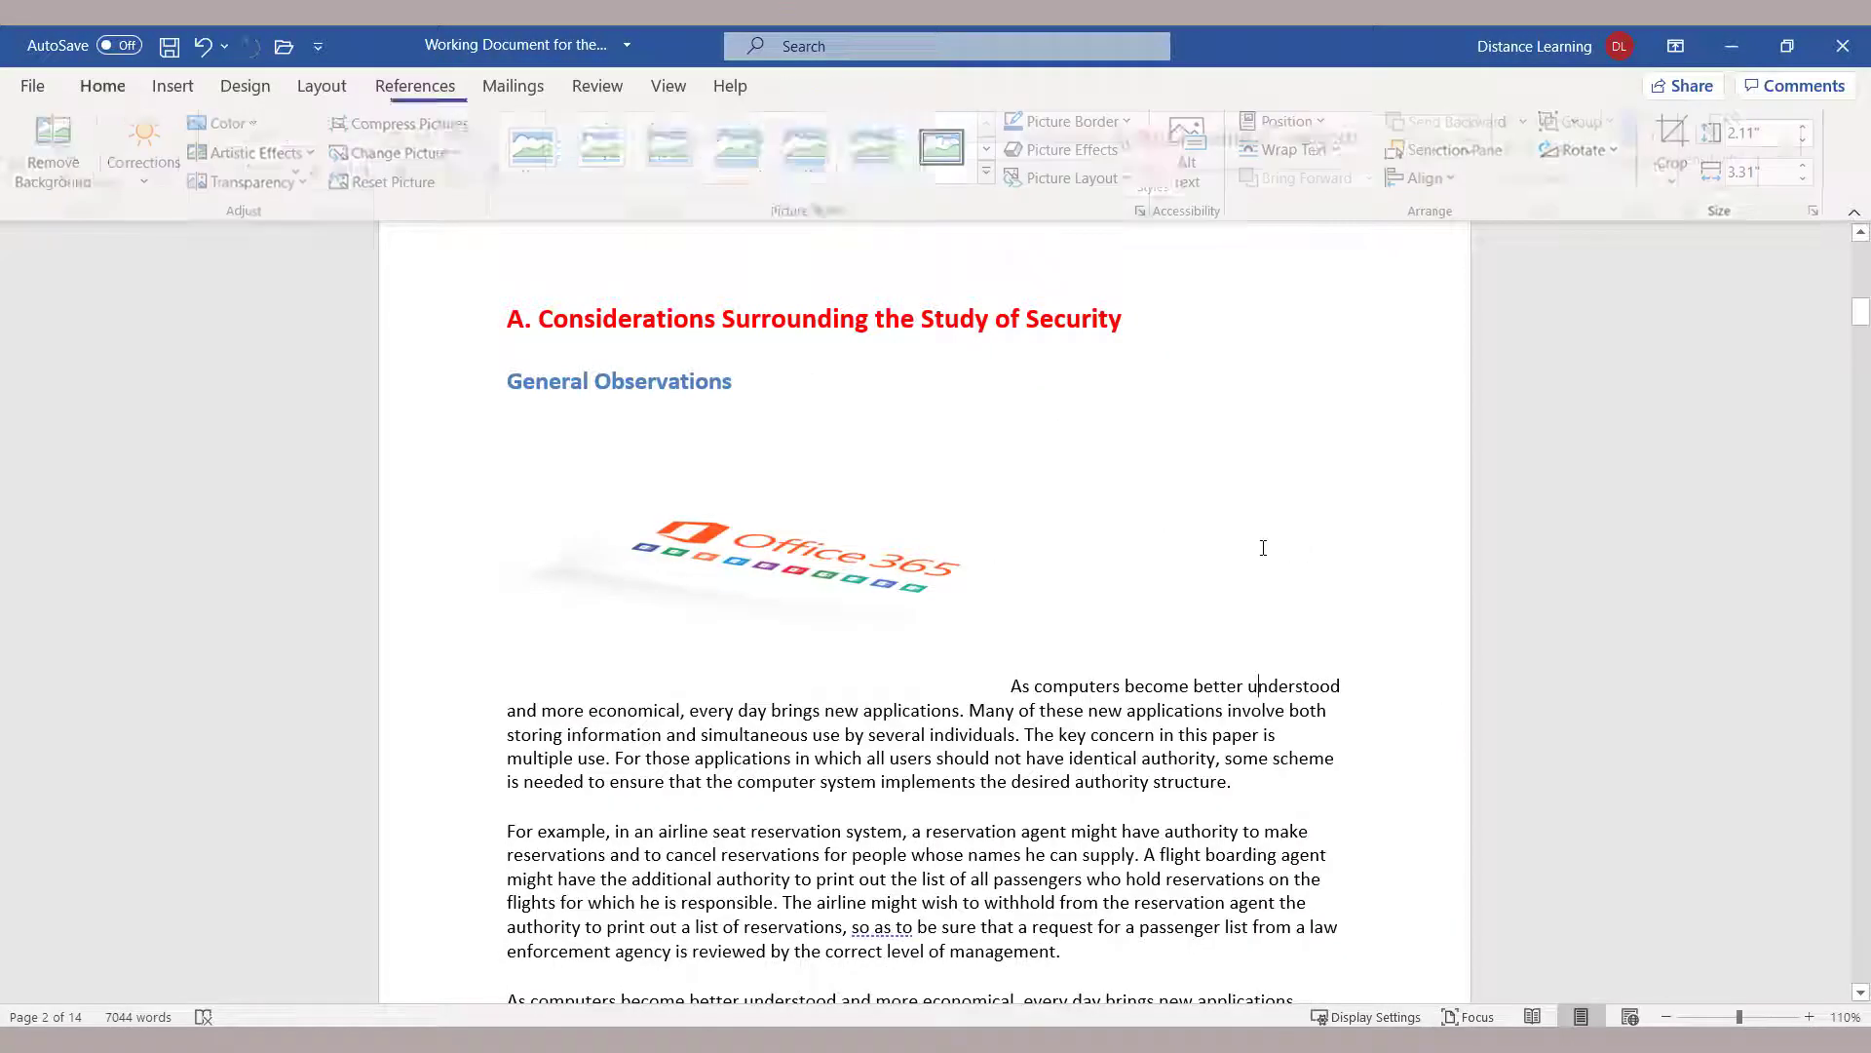
pyautogui.hotkey('ctrl', 'z')
pyautogui.click(1071, 563)
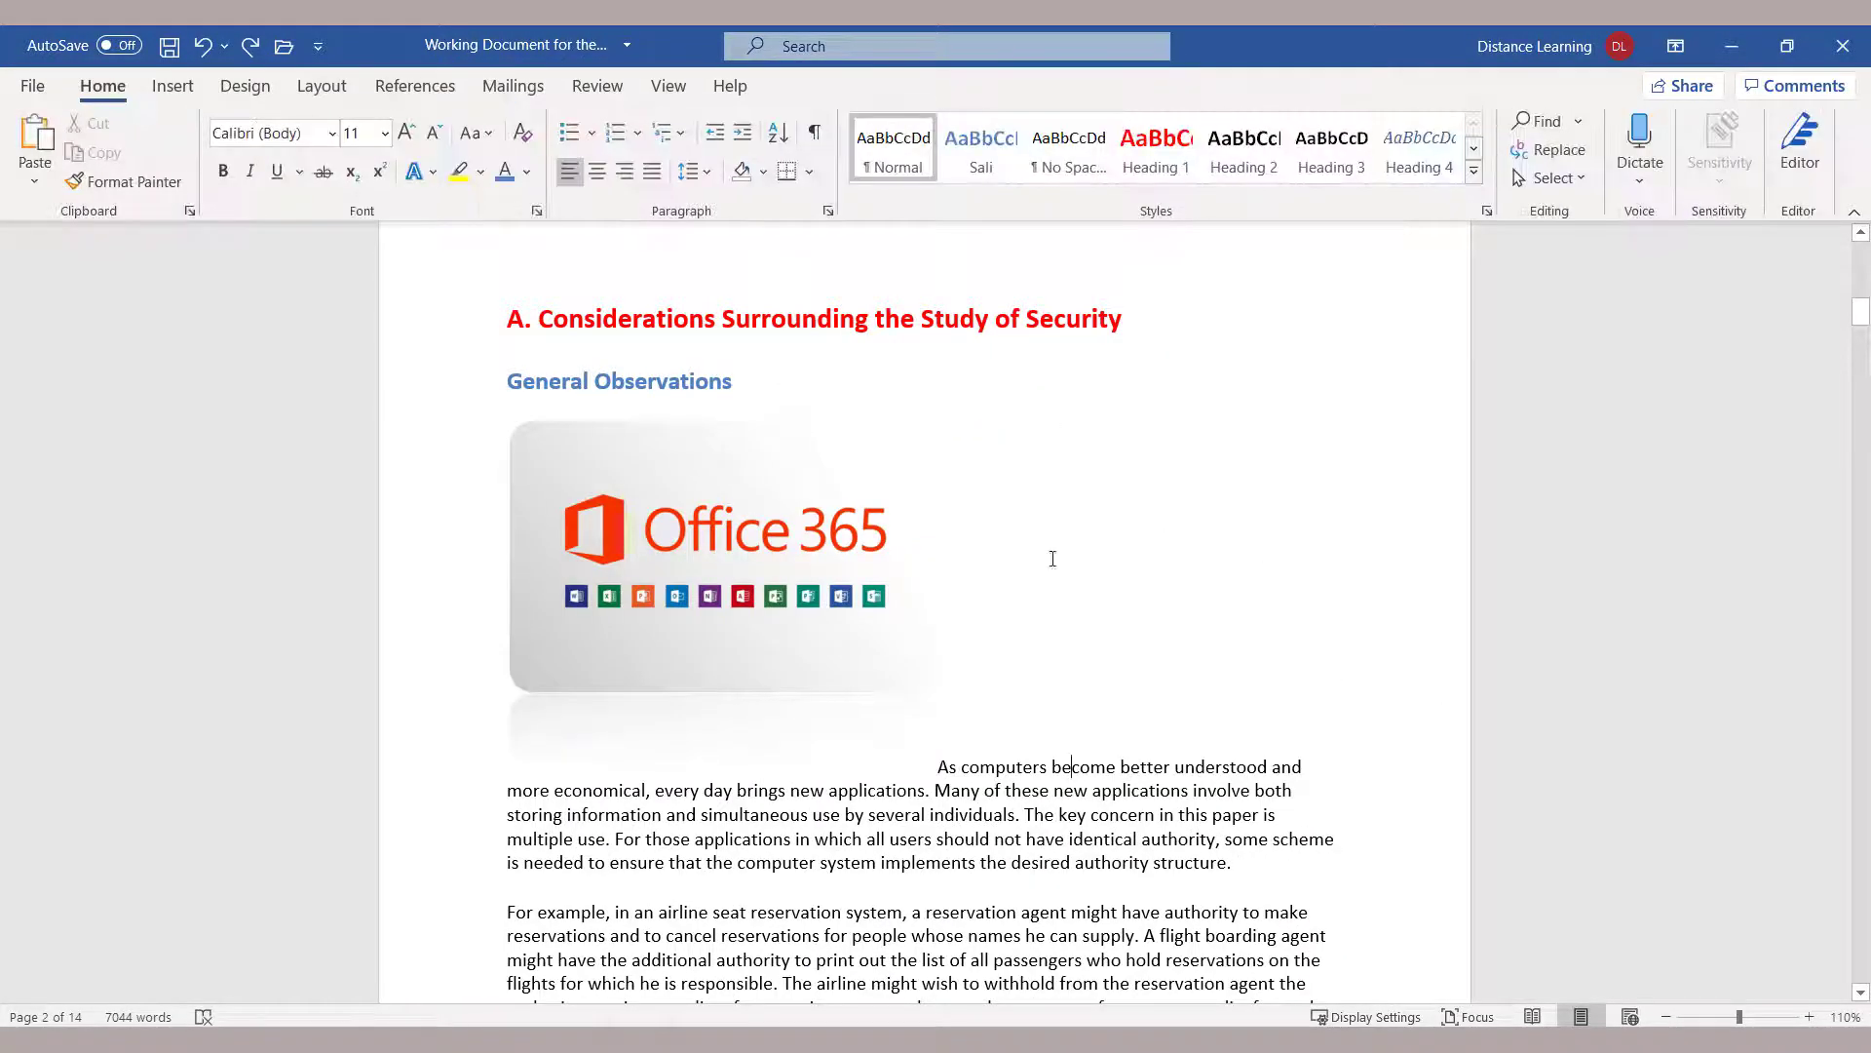
# Position the Office 365 picture at the middle right of the page with square text wrapping
pyautogui.click(795, 573)
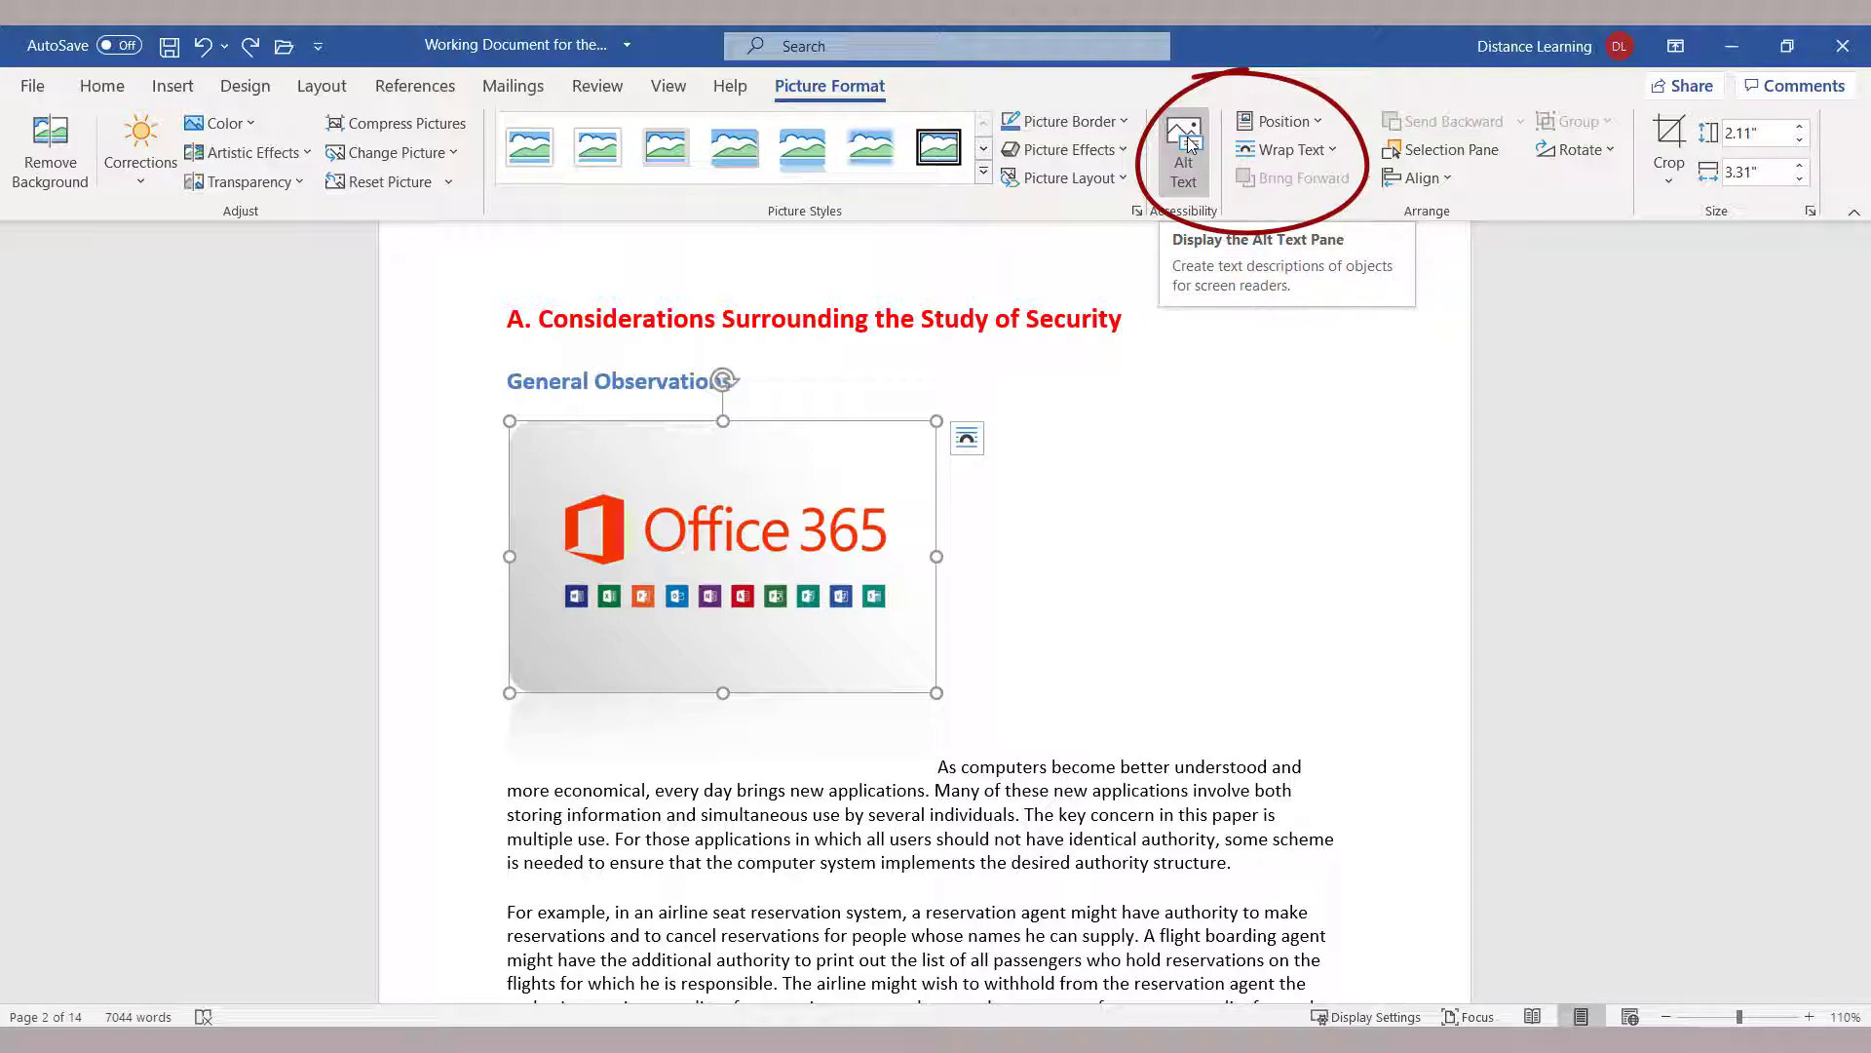
pyautogui.click(1321, 124)
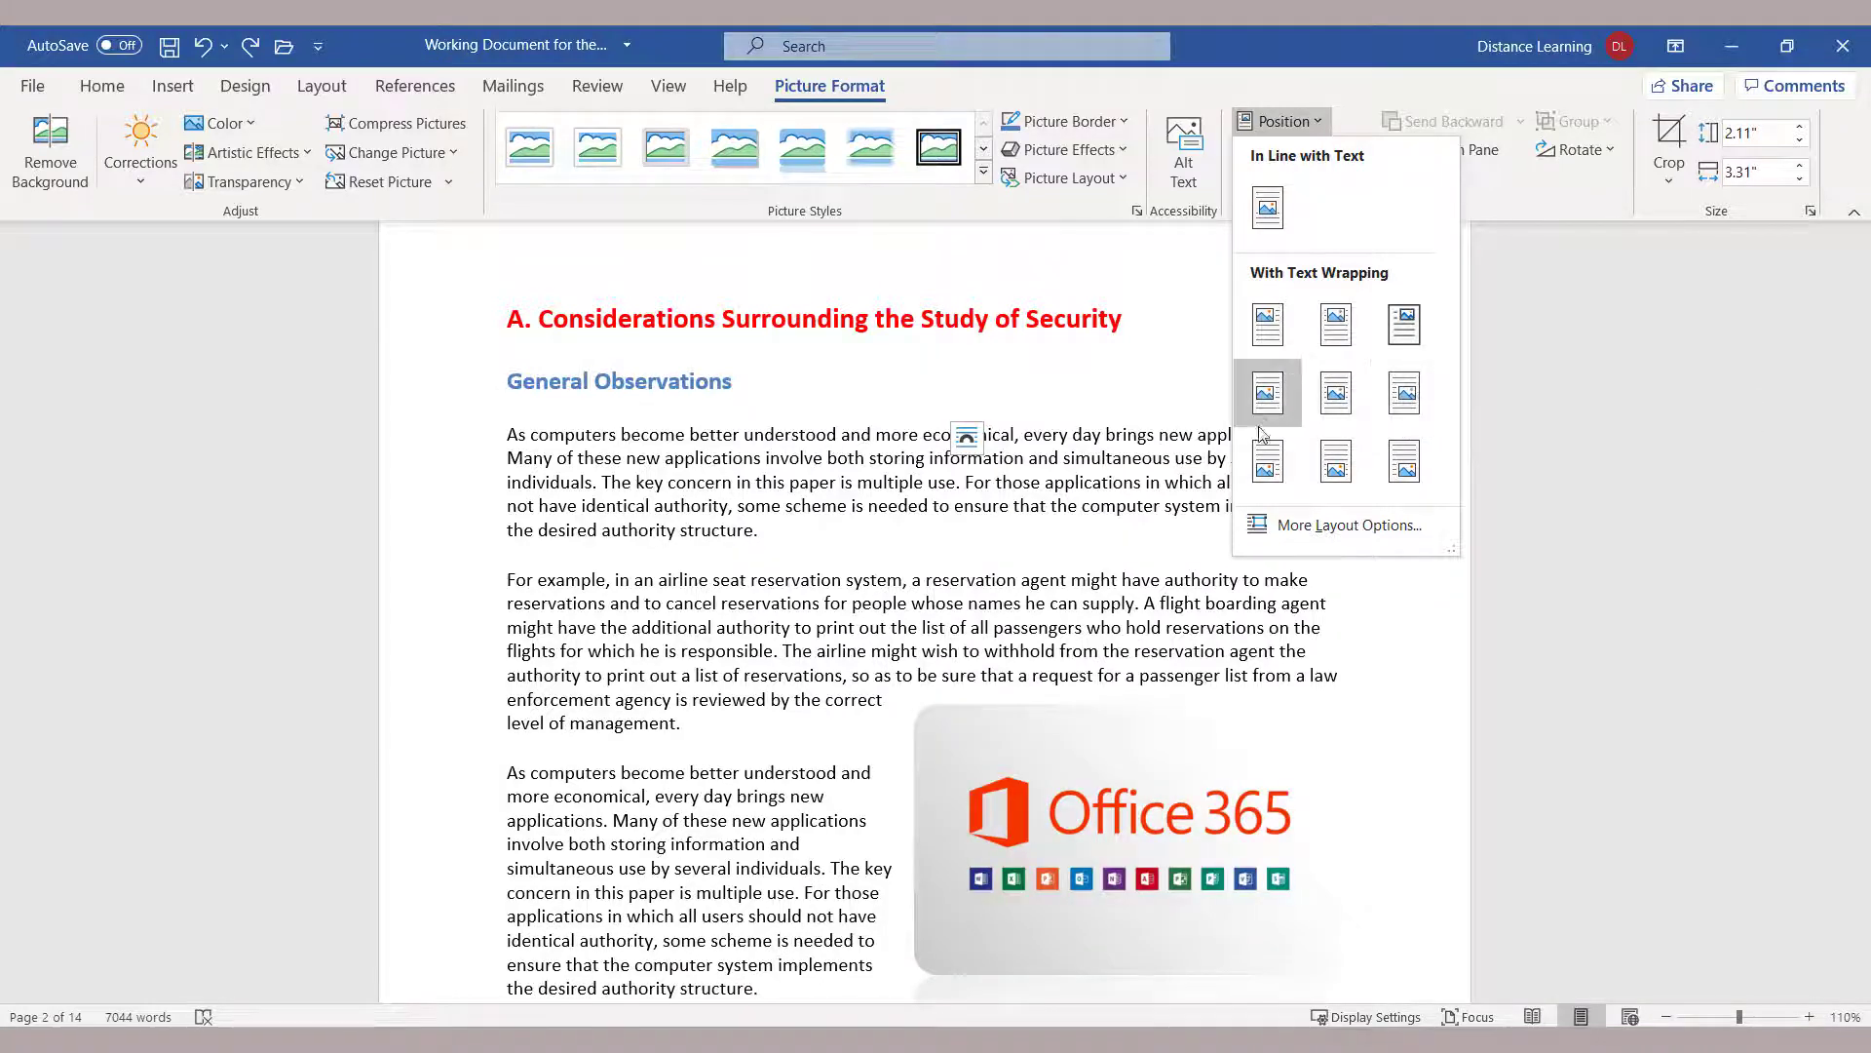
pyautogui.click(1404, 393)
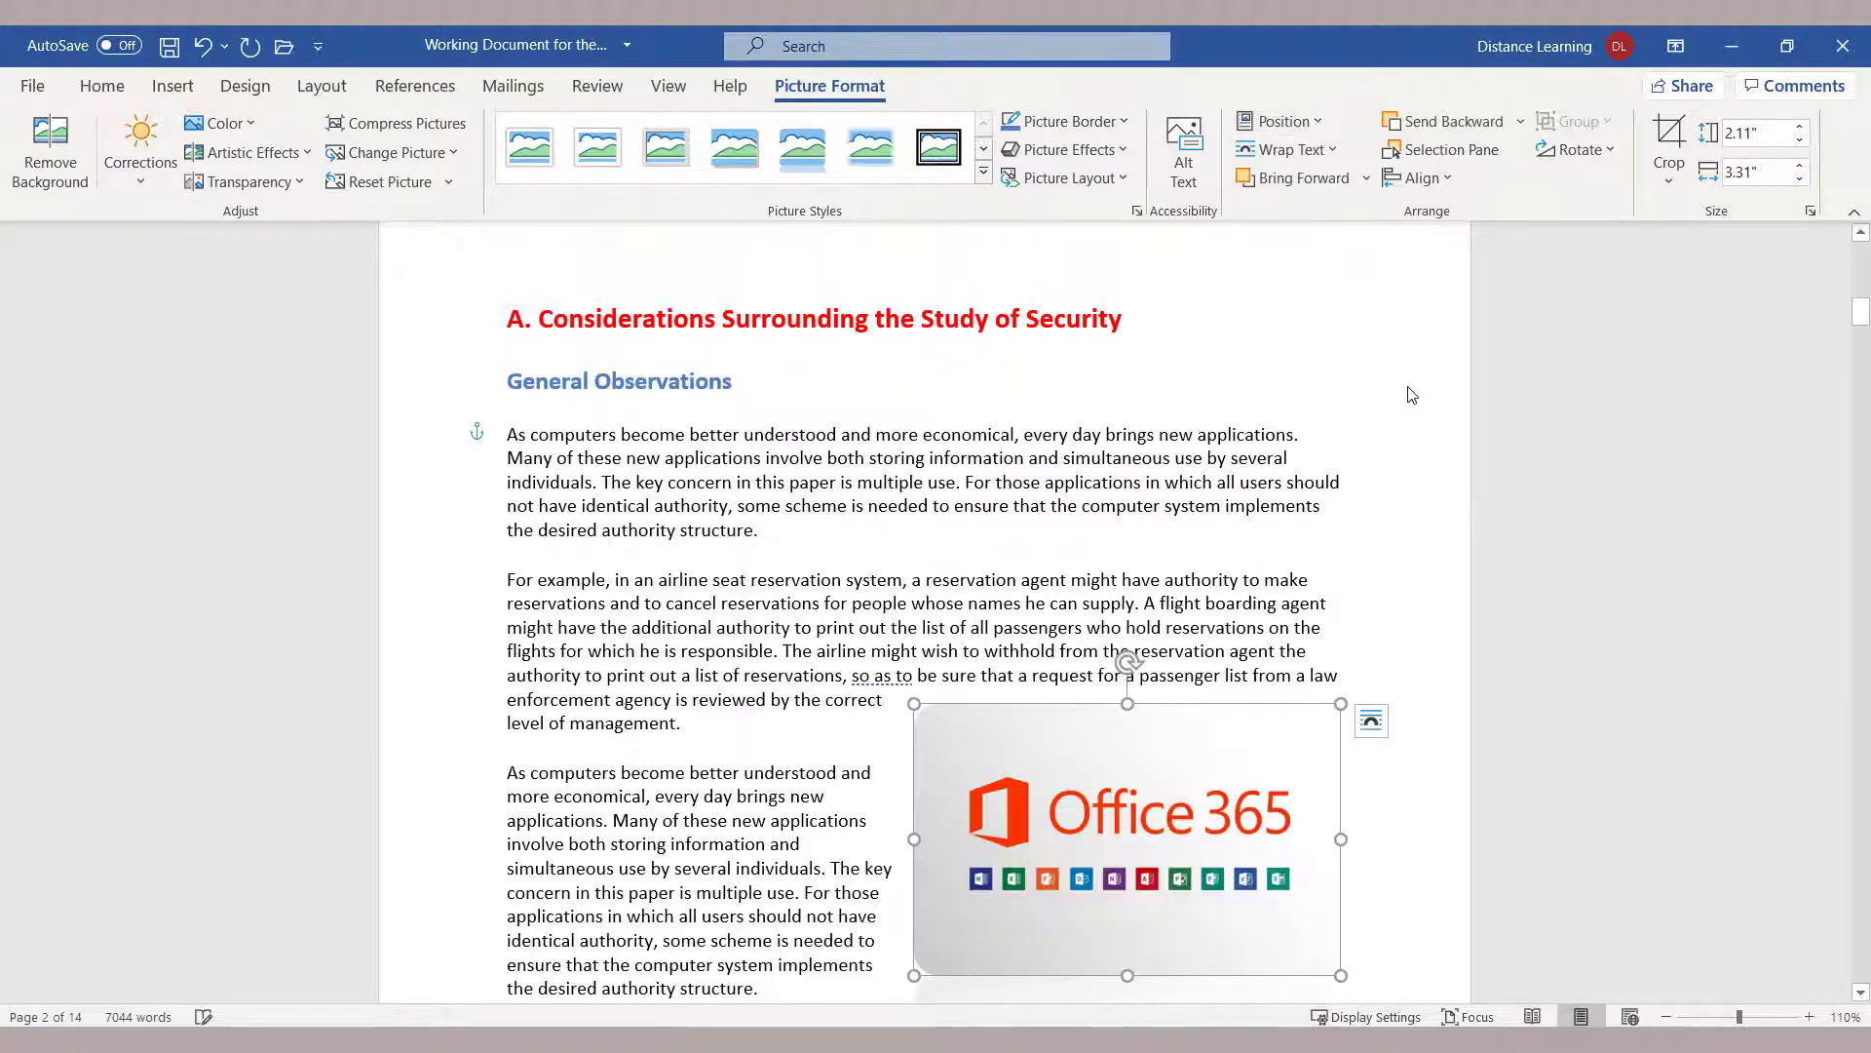
pyautogui.click(1328, 121)
pyautogui.click(1325, 154)
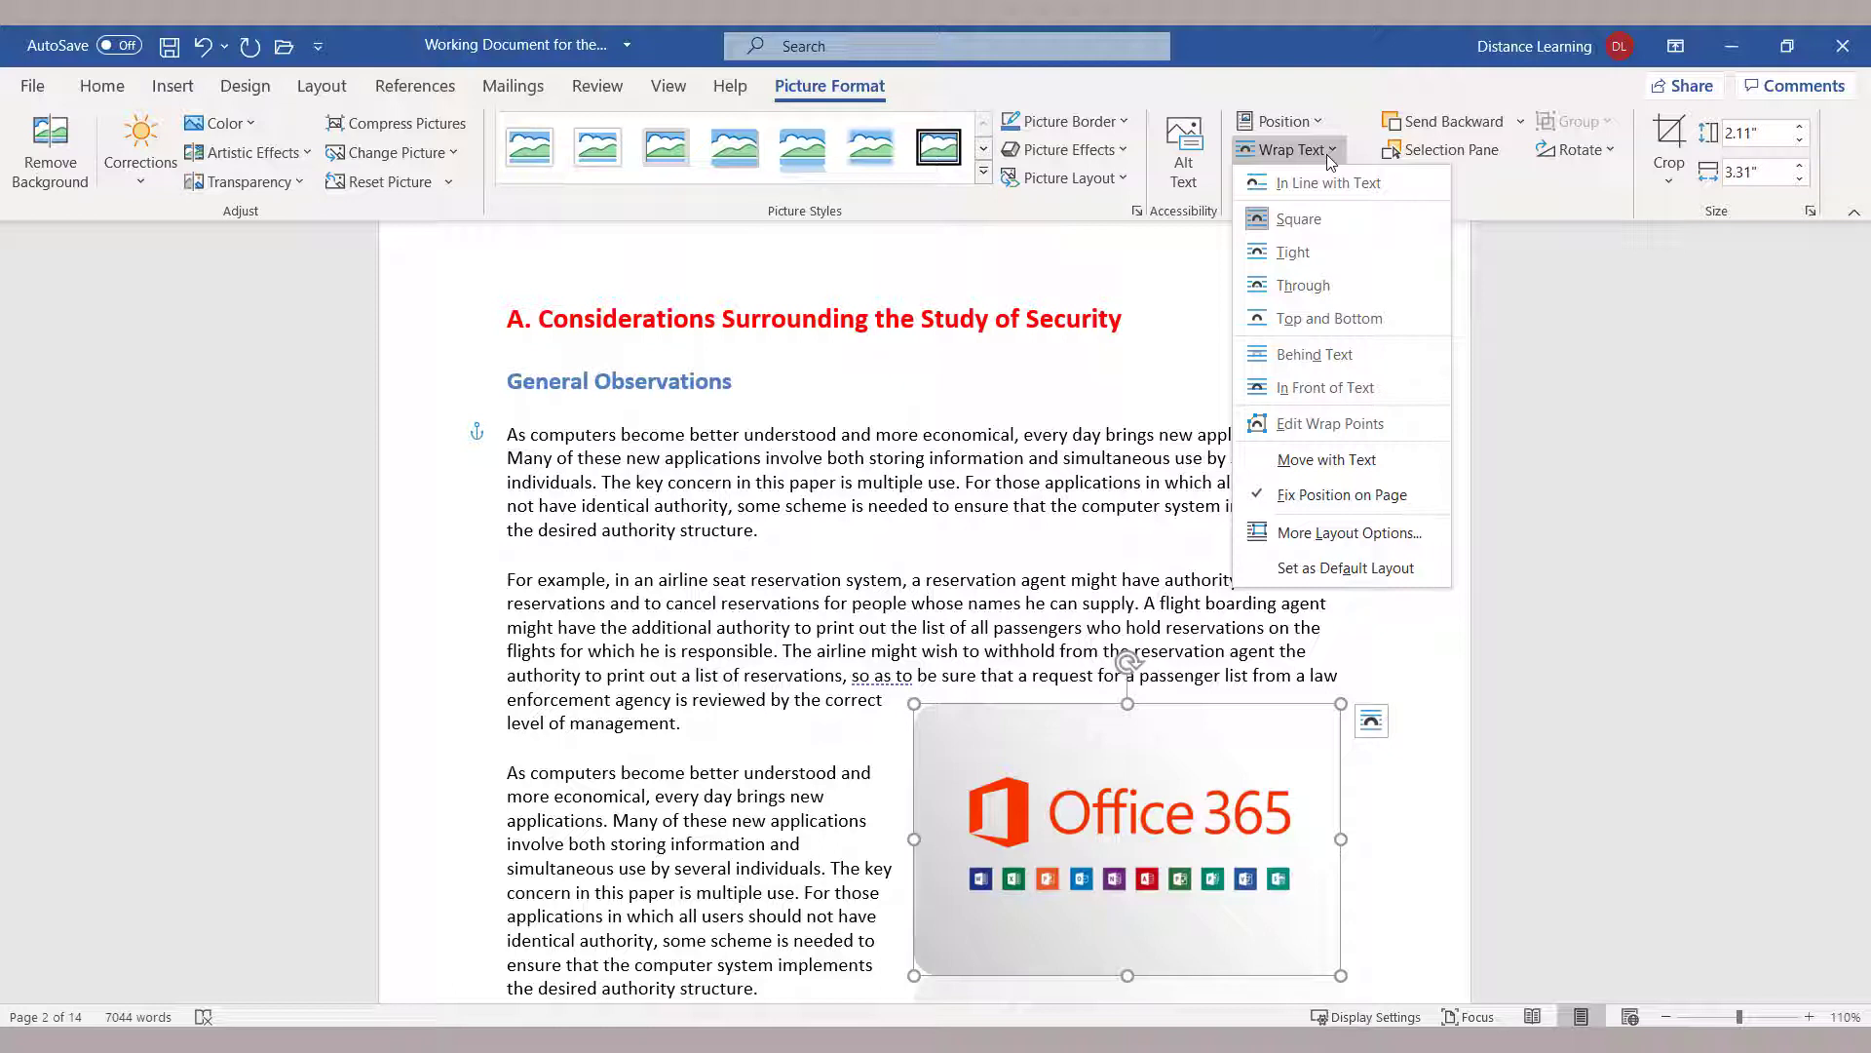
pyautogui.click(1099, 818)
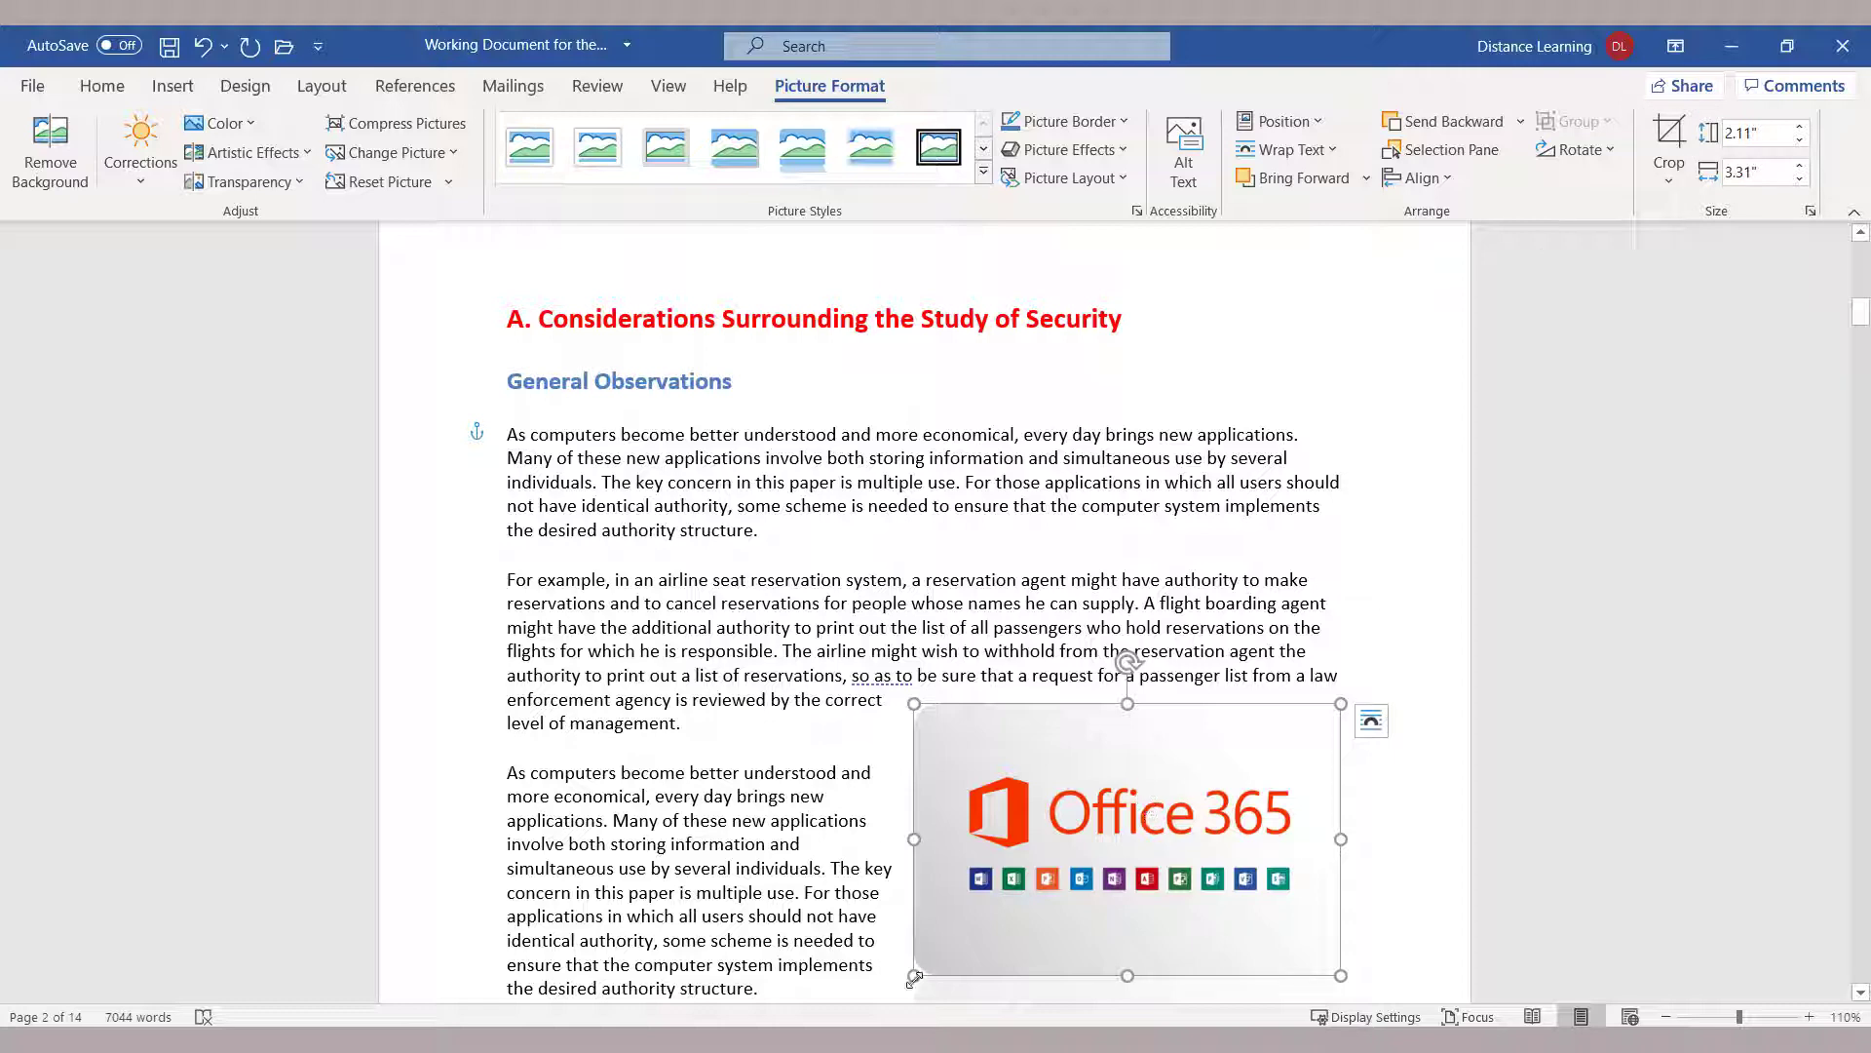
# Resize the picture to about 2.13" high by 3.36" wide and tilt it clockwise
pyautogui.moveTo(914, 974)
pyautogui.mouseDown()
pyautogui.moveTo(883, 990)
pyautogui.moveTo(907, 958)
pyautogui.mouseUp()
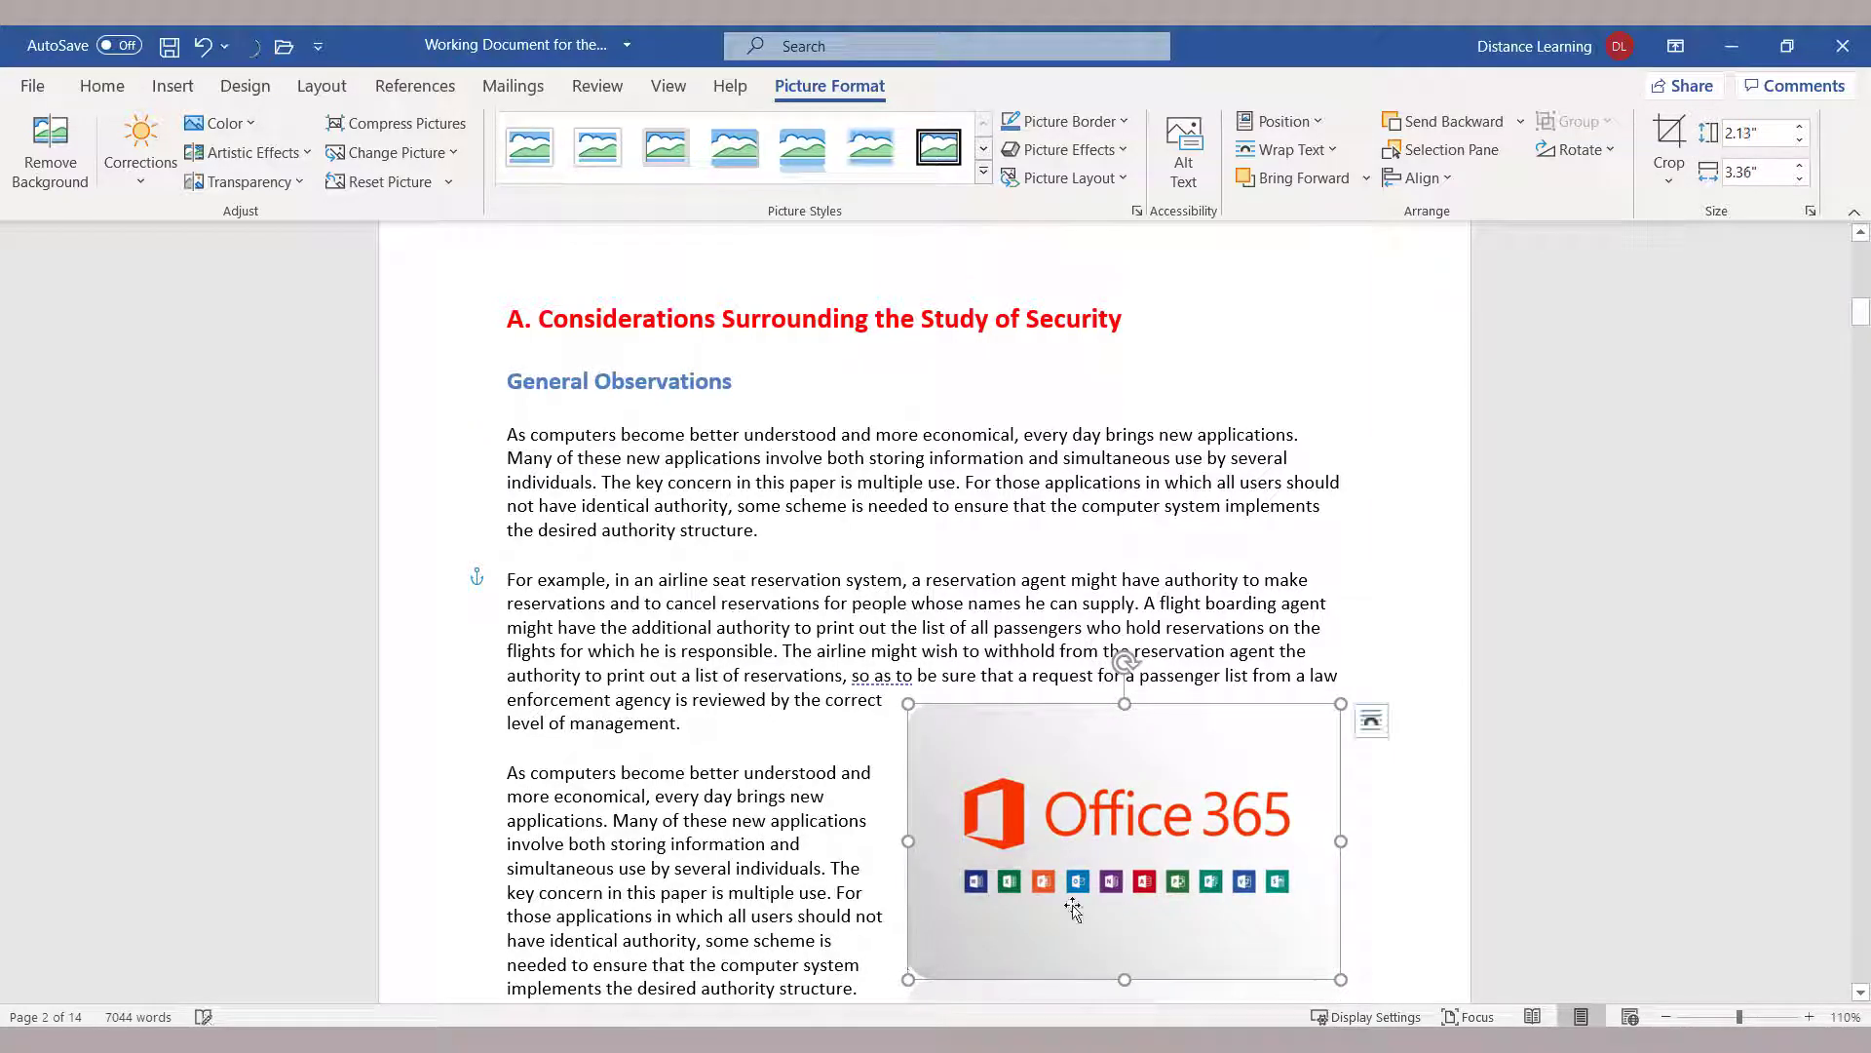
pyautogui.moveTo(1123, 663); pyautogui.dragTo(1093, 672)
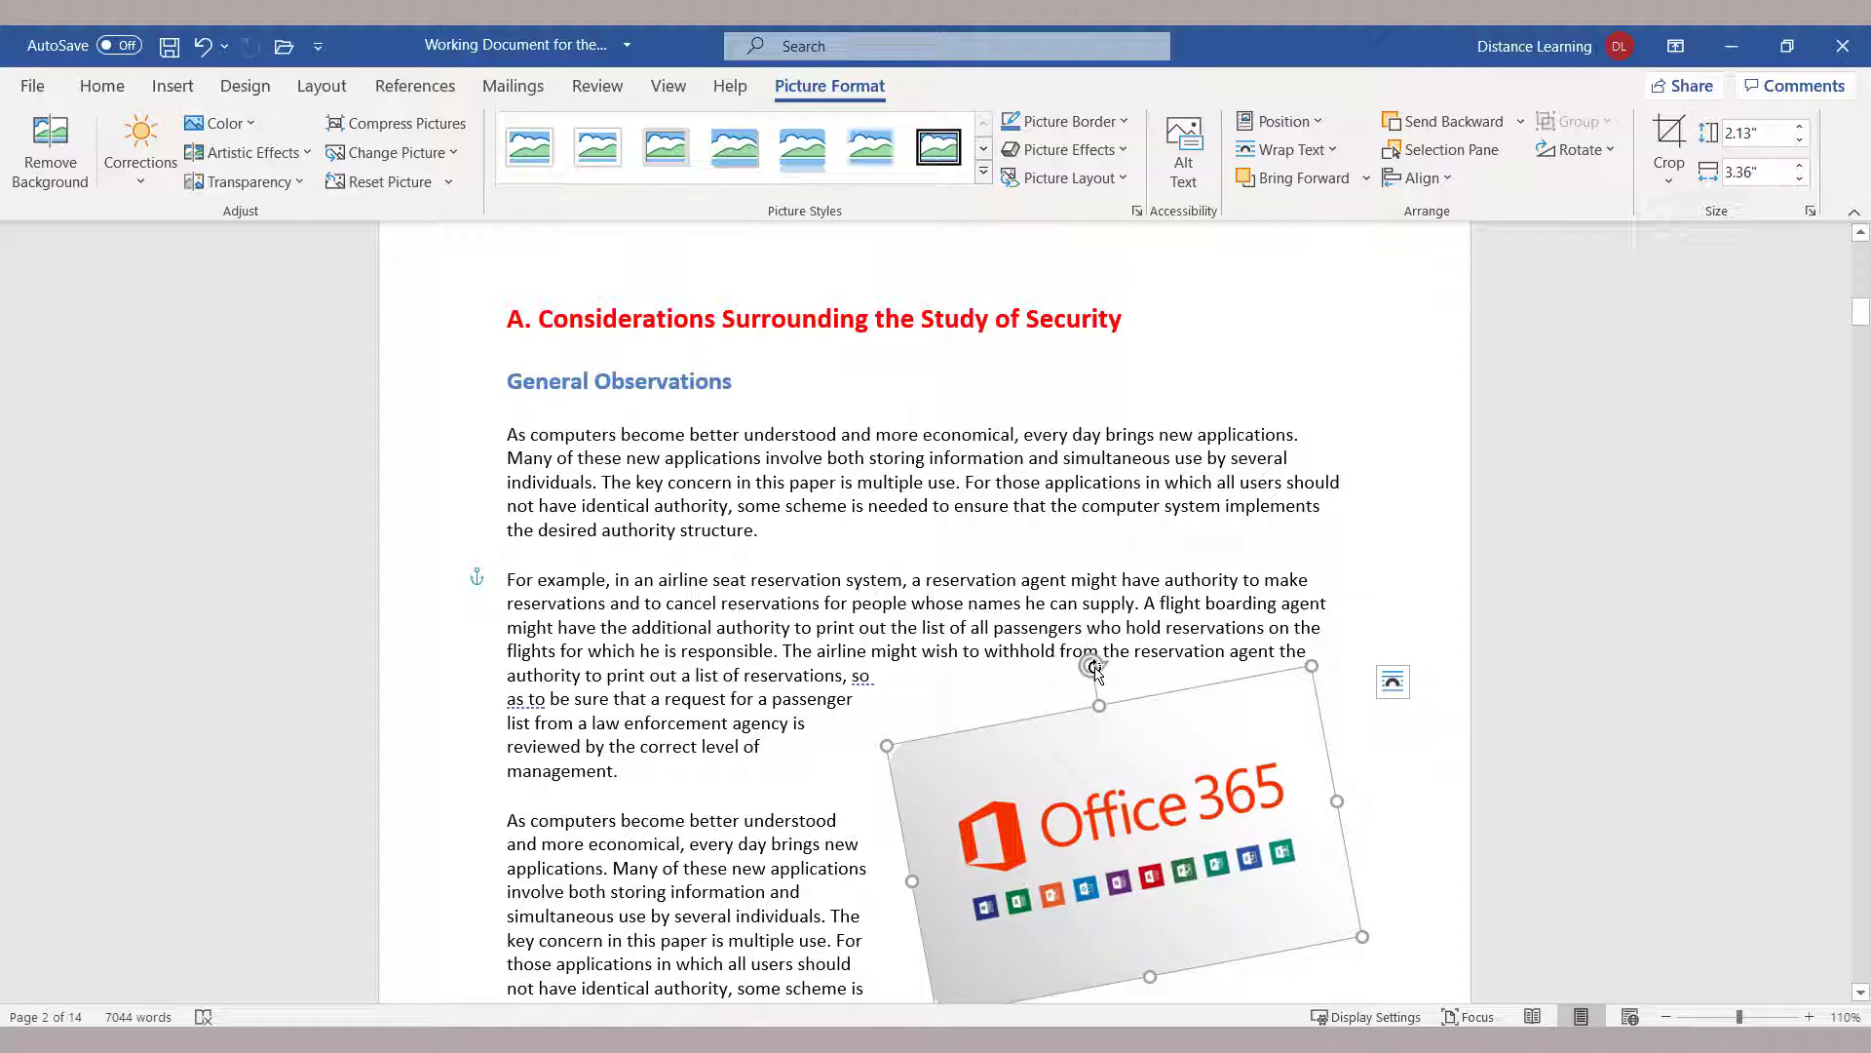
pyautogui.moveTo(1093, 669); pyautogui.dragTo(1209, 671)
# Set the tilted picture's text wrapping to Tight and shrink it slightly to about 2.12" high by 3.34" wide
pyautogui.scroll(-5, 966, 753)
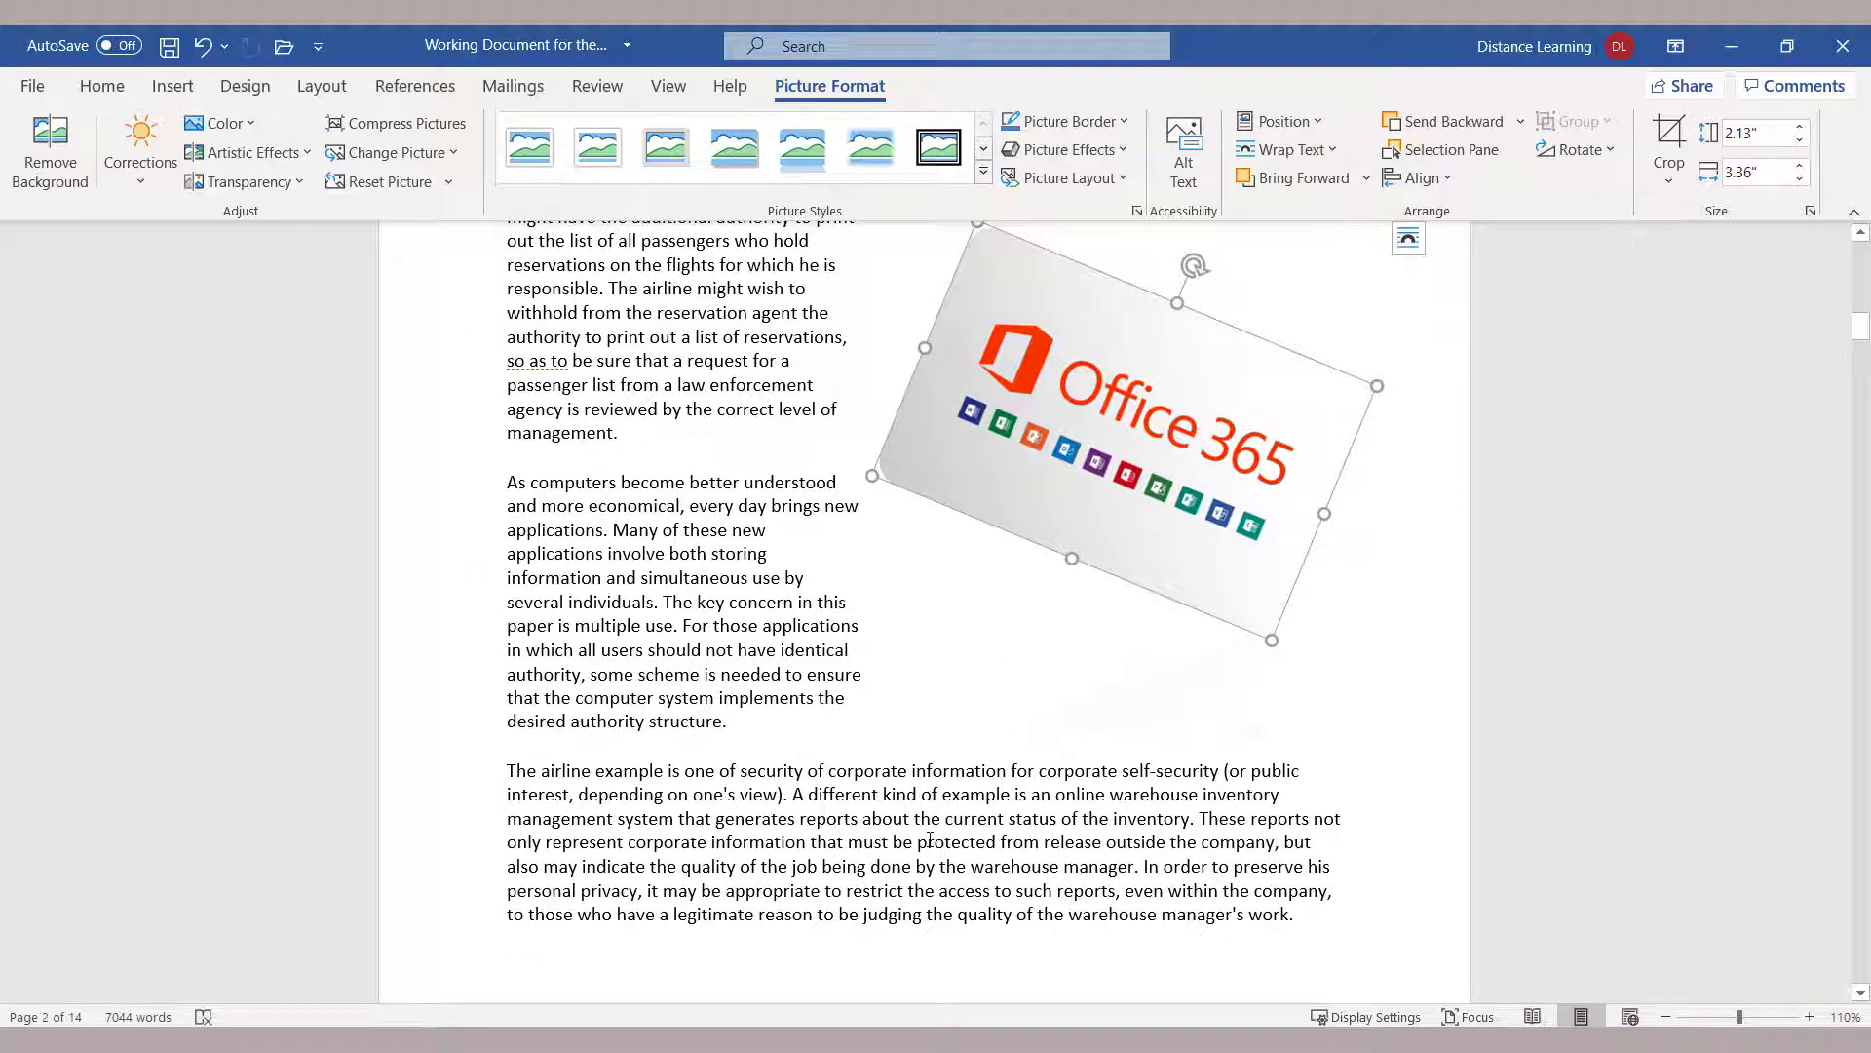
pyautogui.click(928, 840)
pyautogui.click(1118, 435)
pyautogui.click(1331, 152)
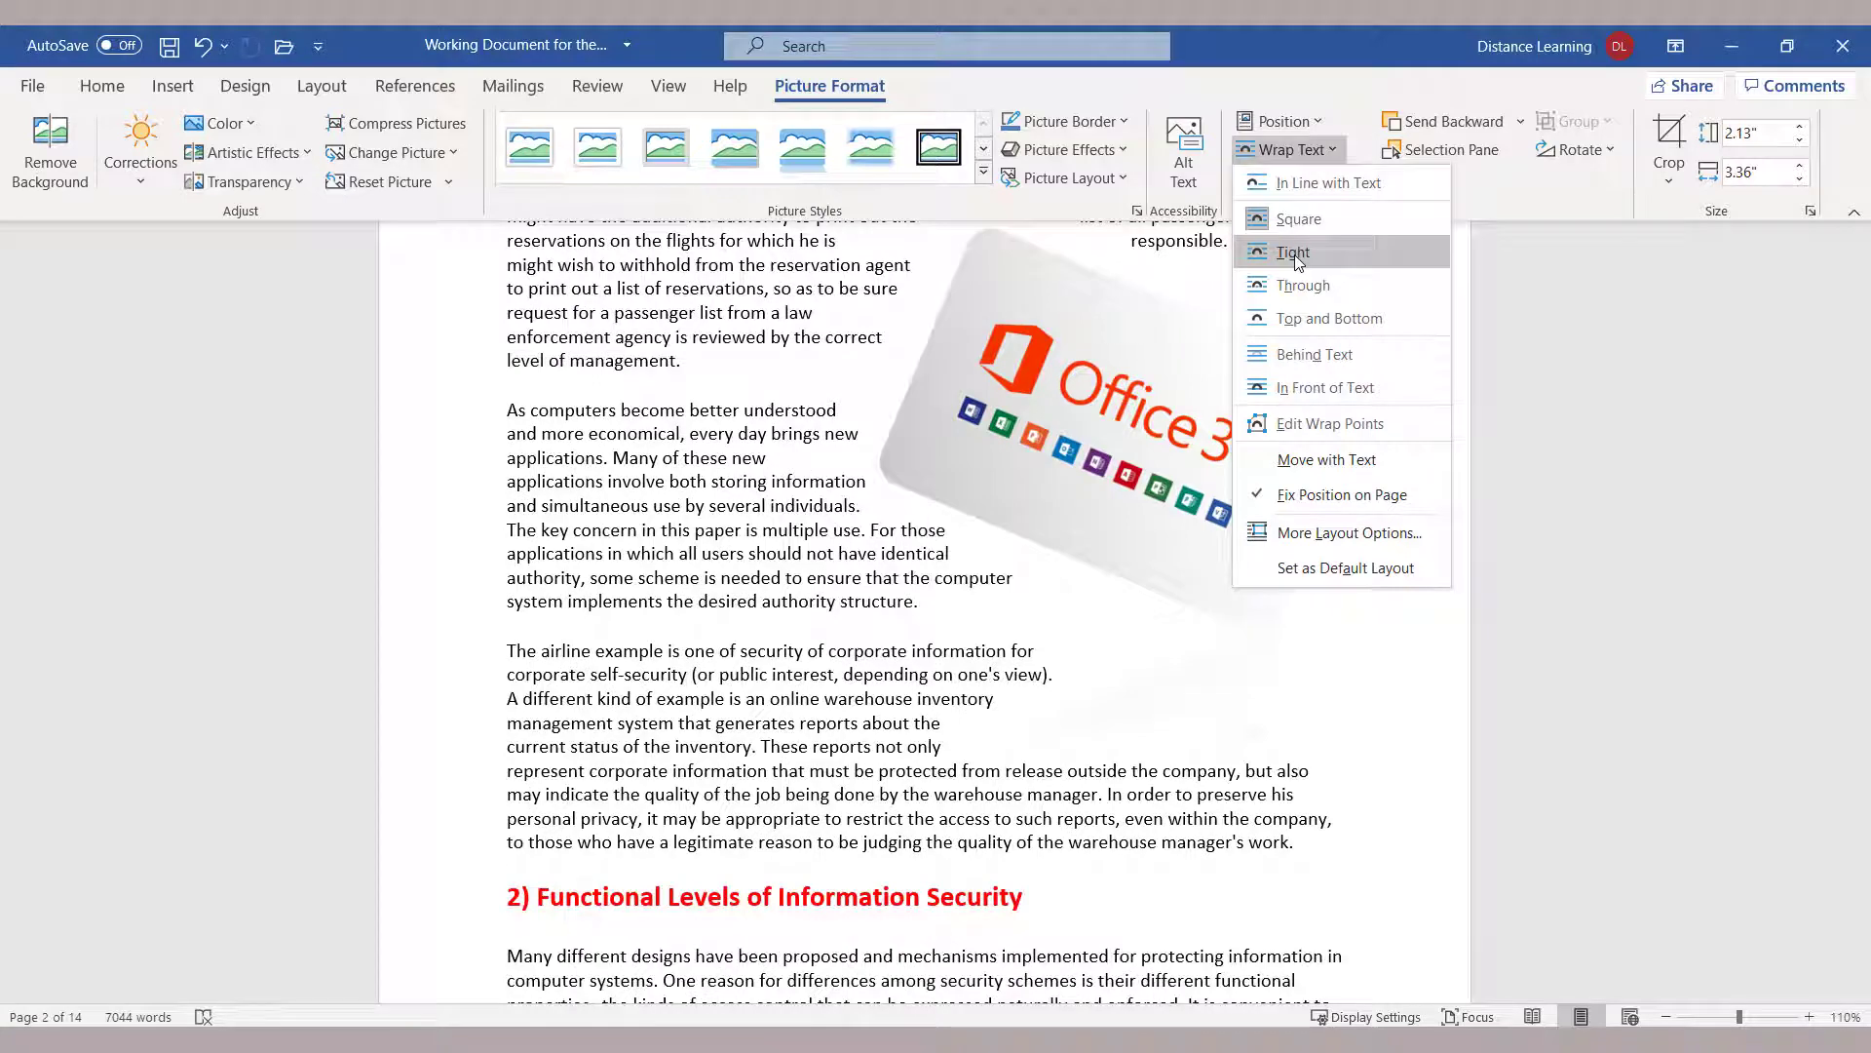
pyautogui.click(1295, 255)
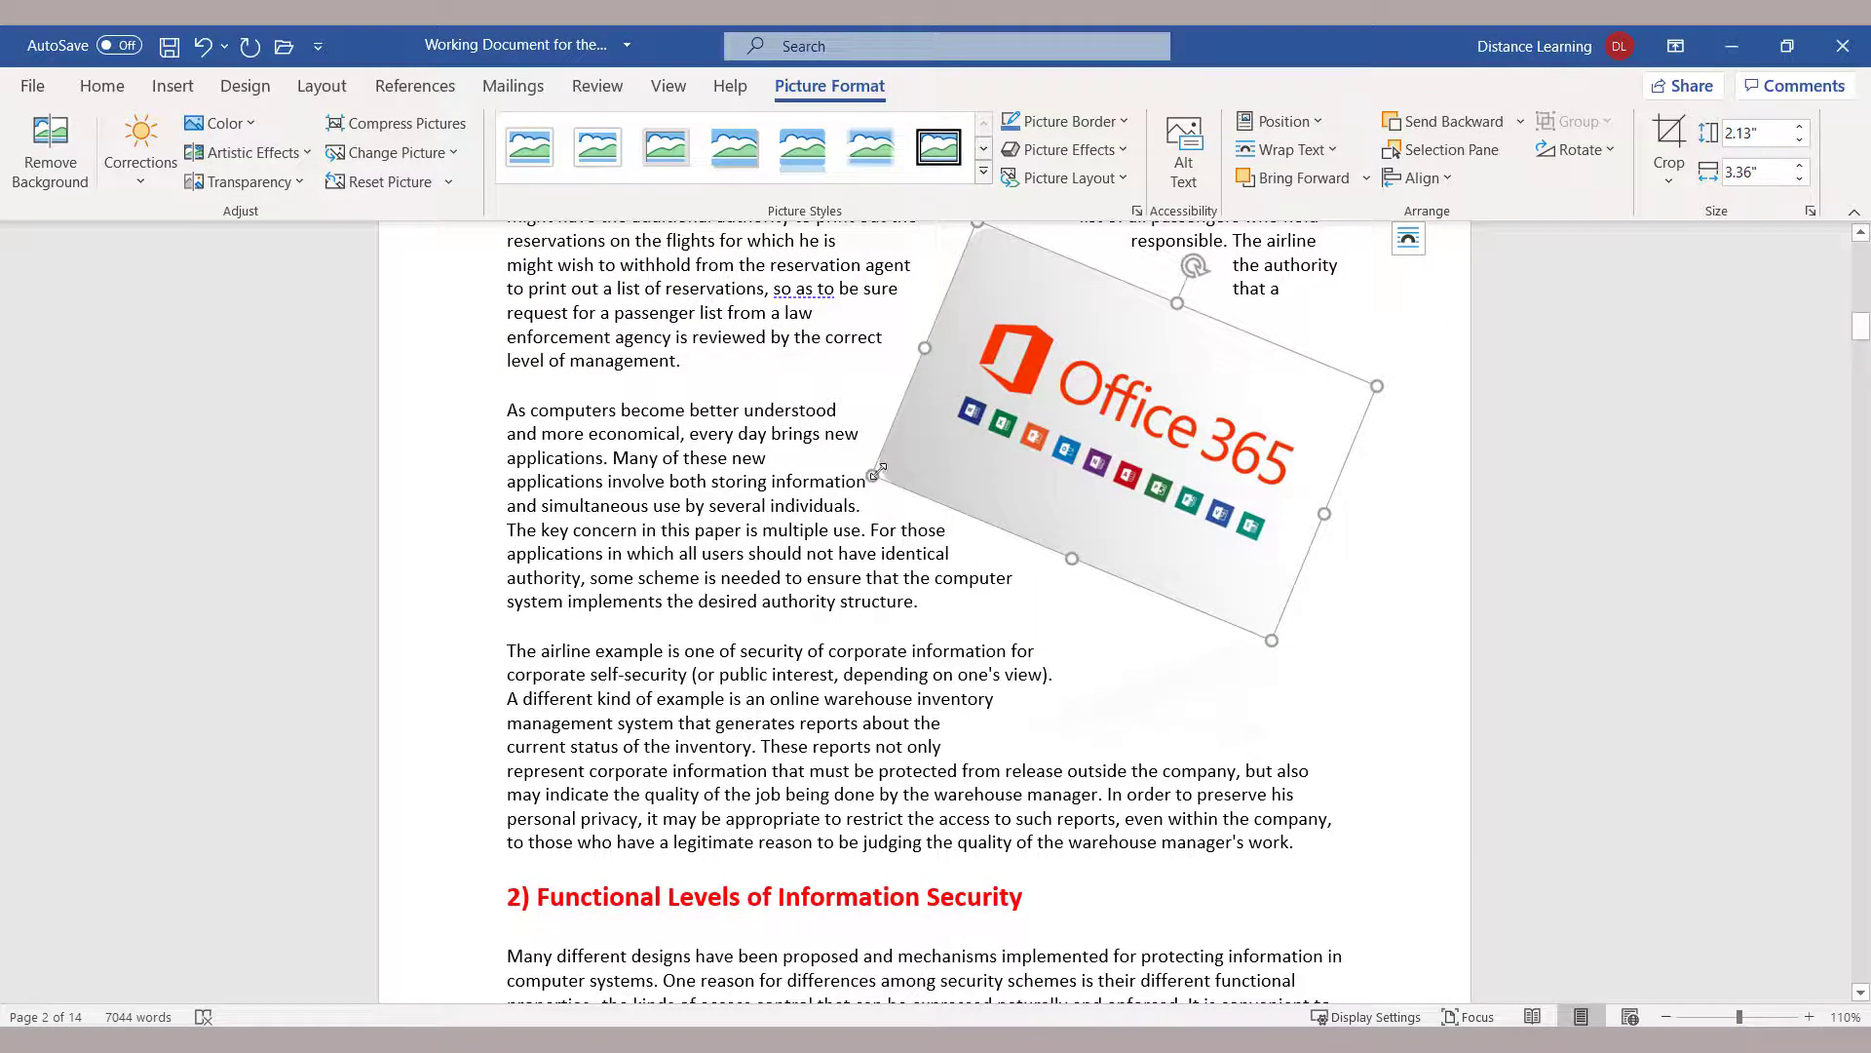
pyautogui.moveTo(877, 472)
pyautogui.mouseDown()
pyautogui.moveTo(905, 467)
pyautogui.moveTo(879, 476)
pyautogui.mouseUp()
pyautogui.click(1366, 516)
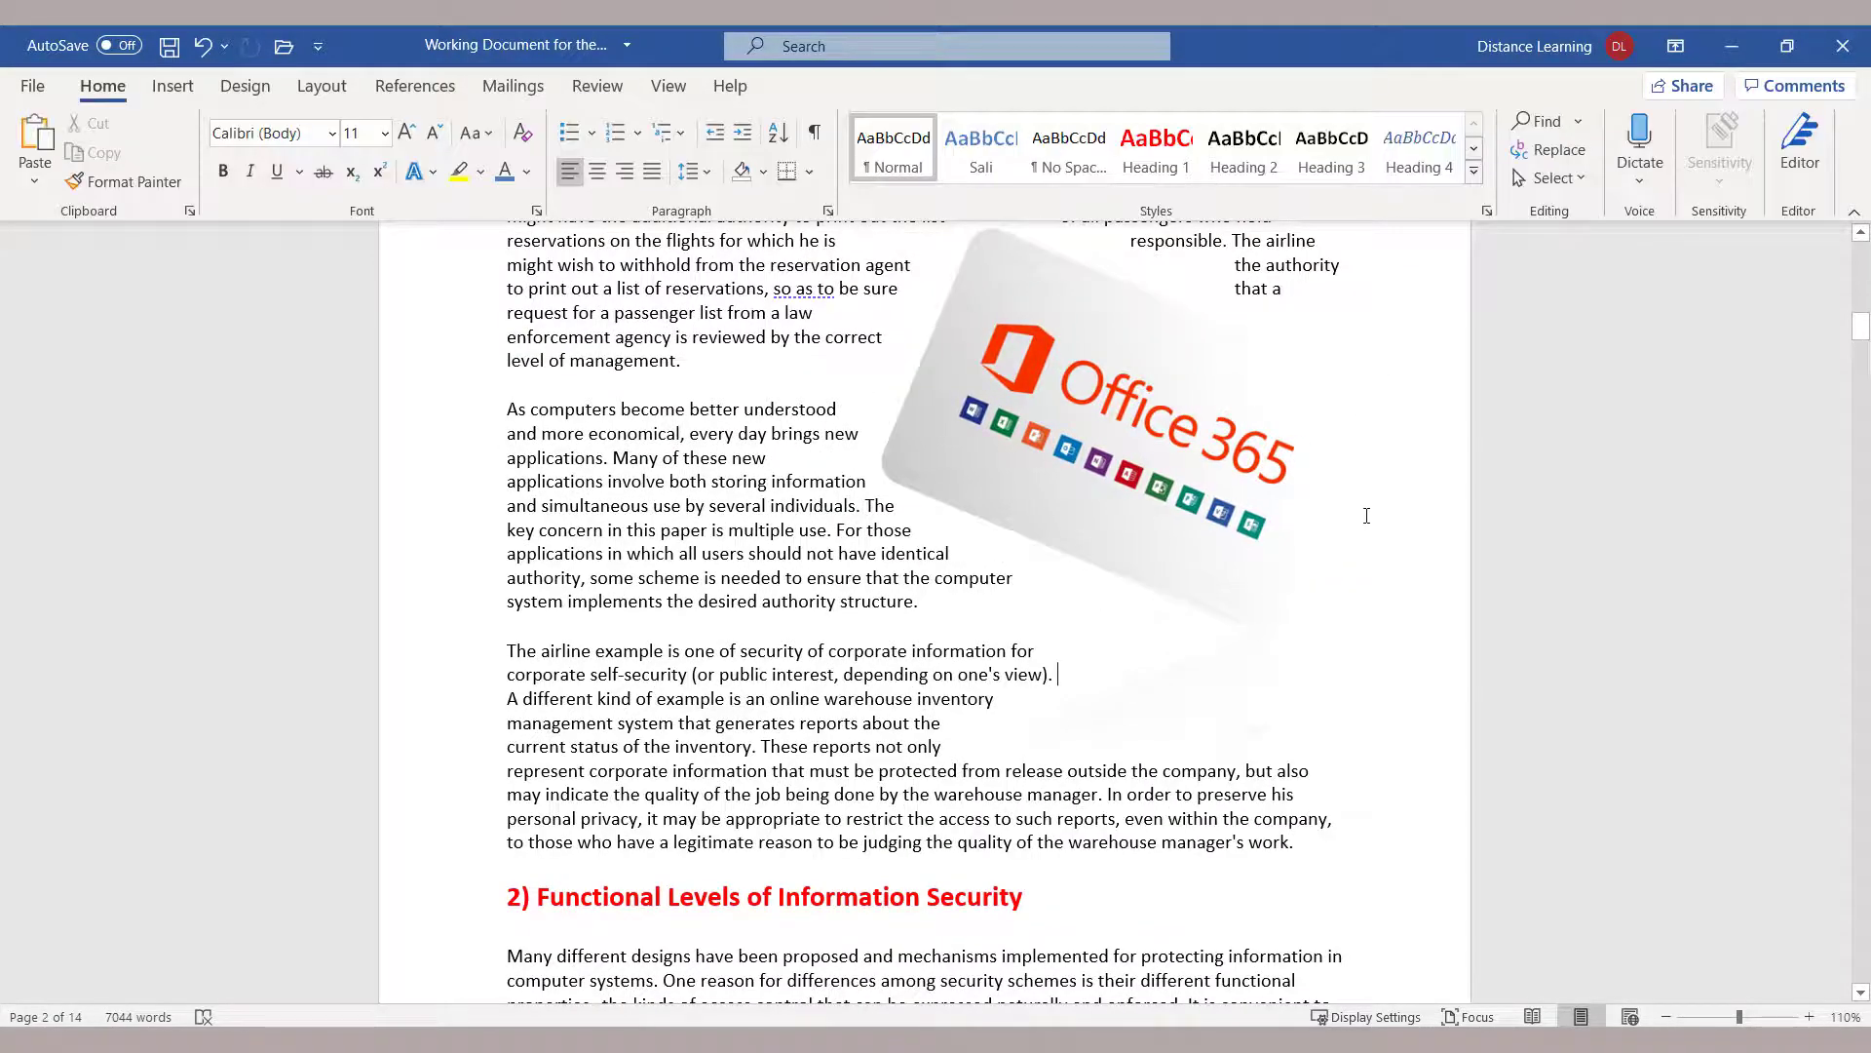
pyautogui.click(1191, 461)
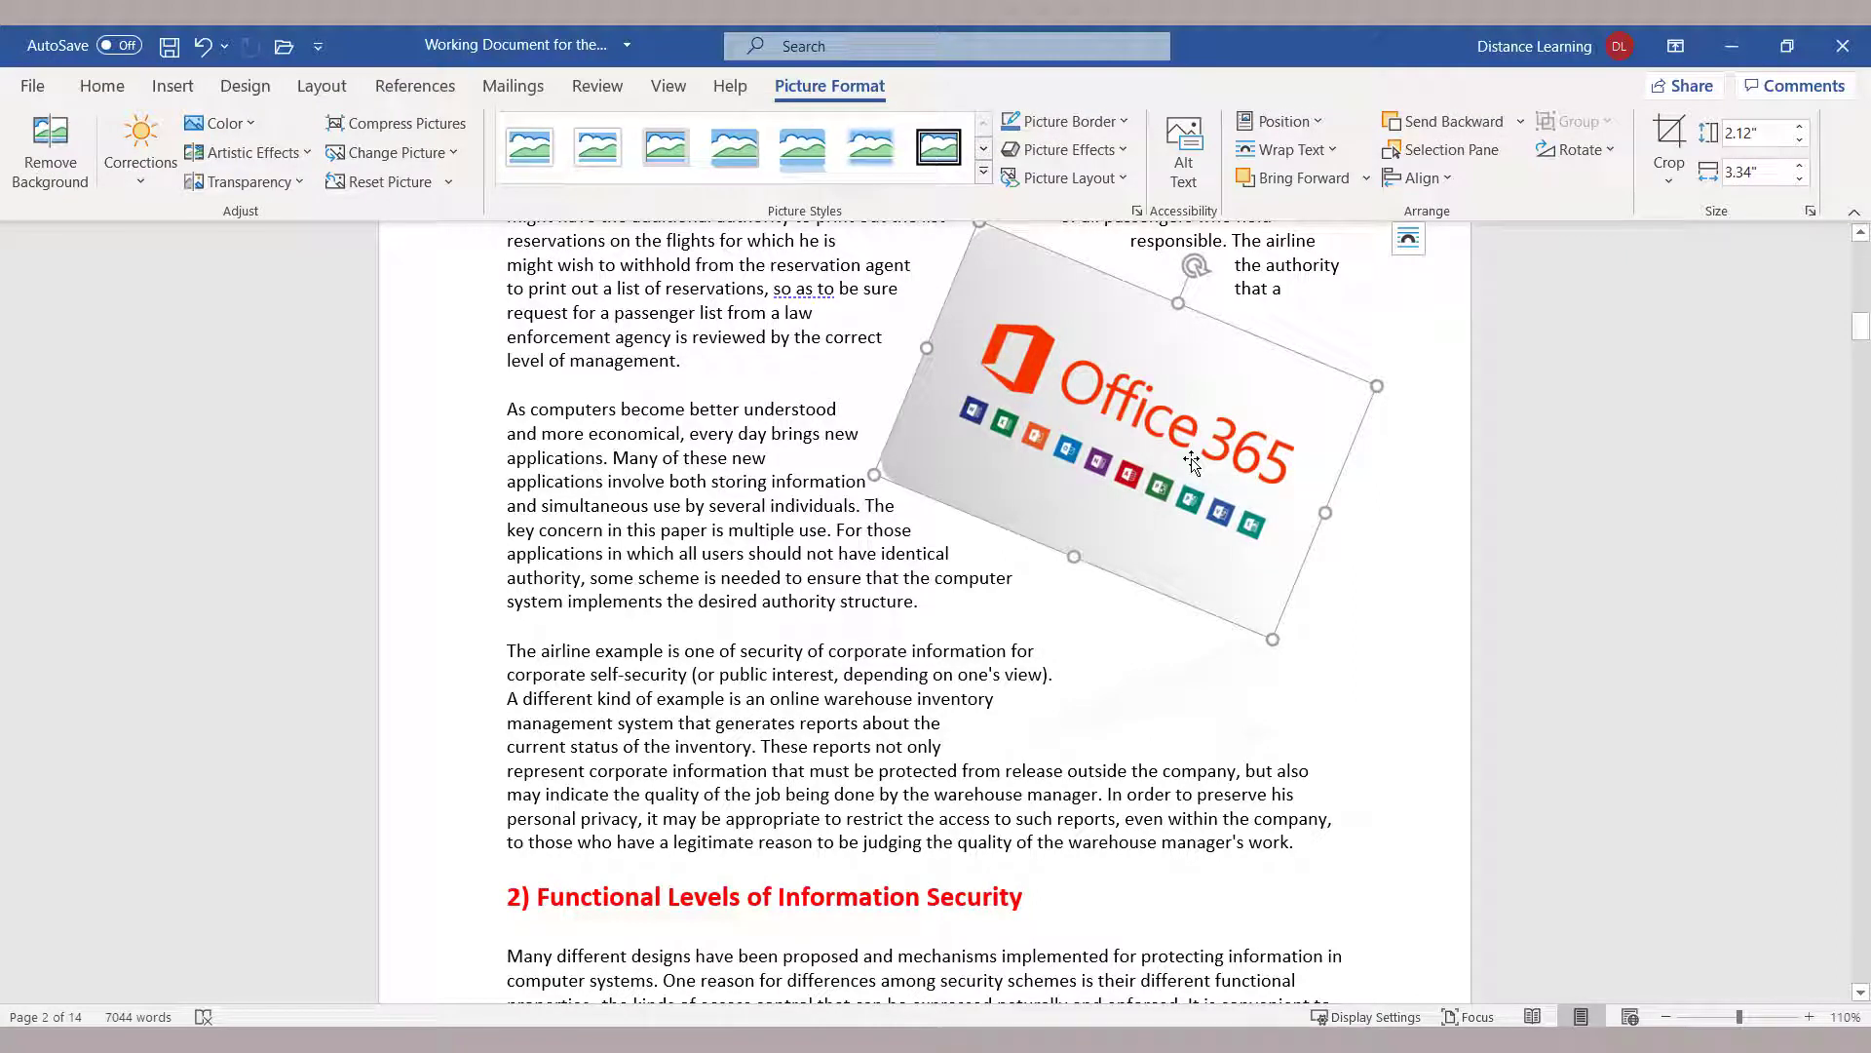
# Crop the empty edges around the Office 365 logo and its app icons, leaving the picture about 1.15" high by 2.77" wide
pyautogui.click(1671, 136)
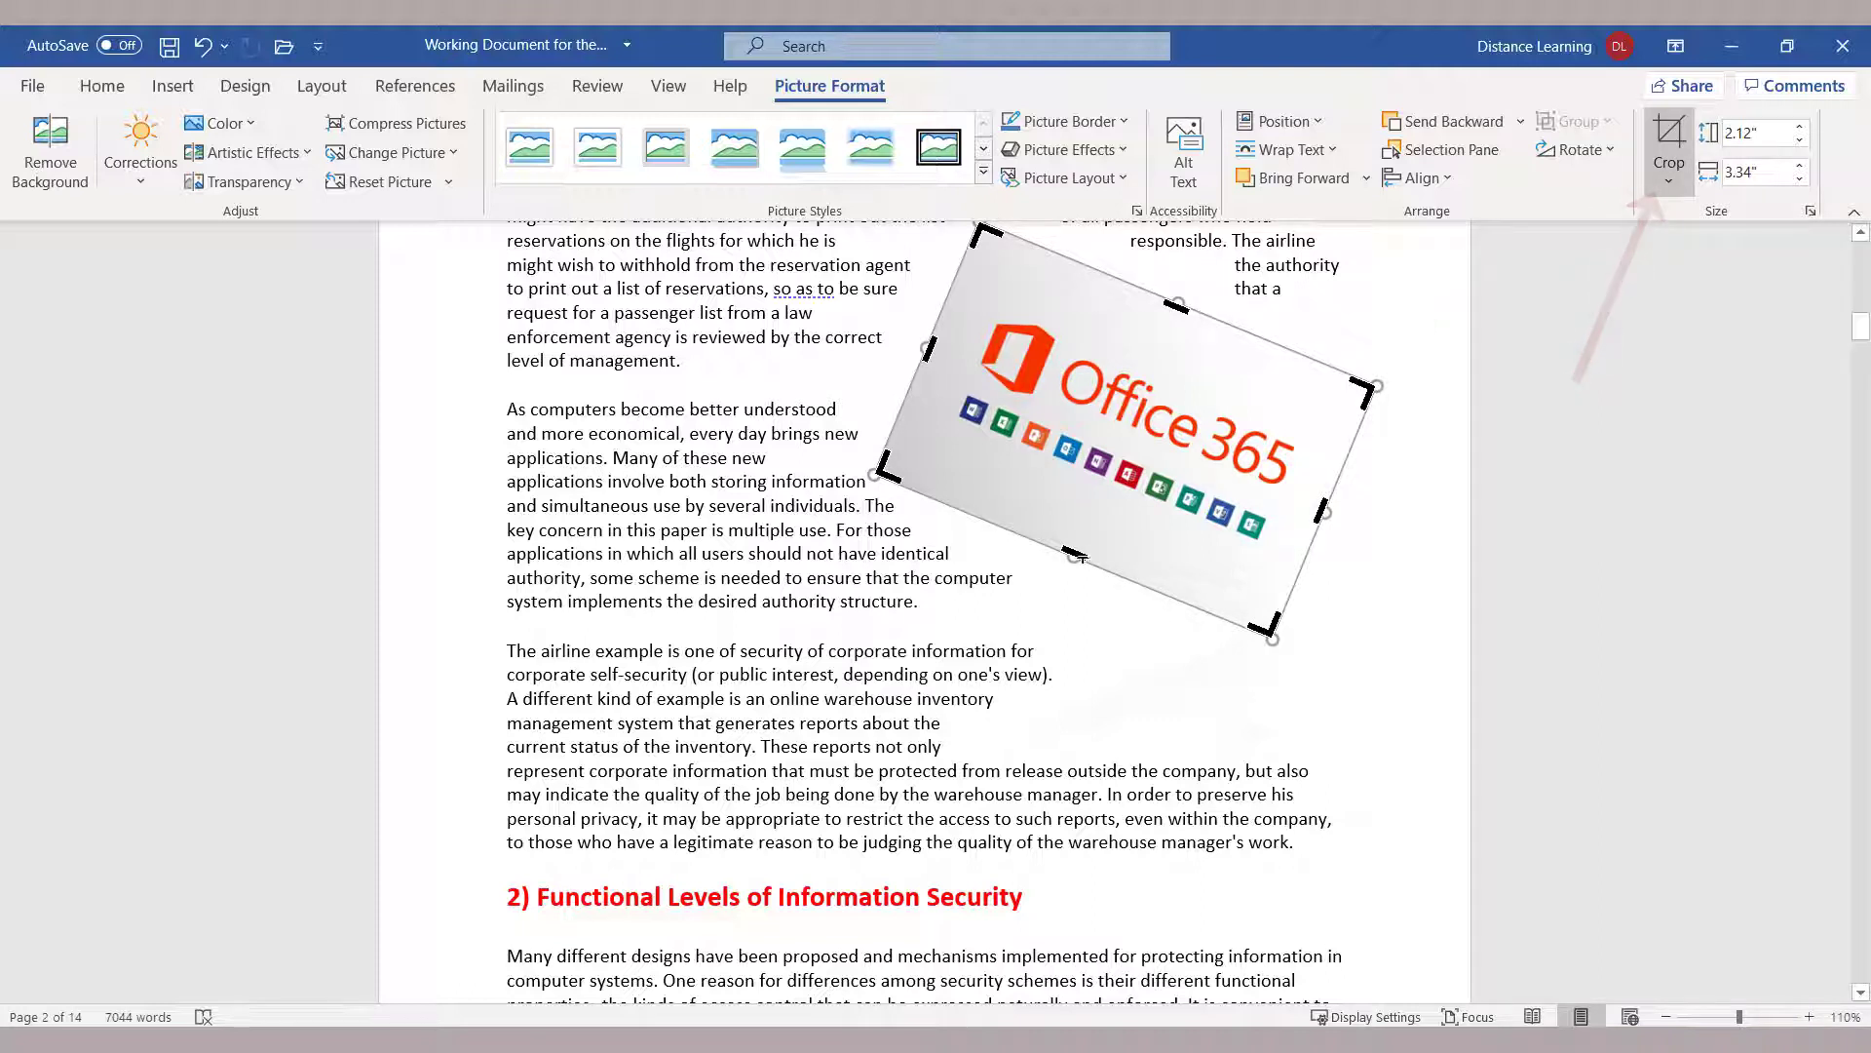
pyautogui.moveTo(1074, 555); pyautogui.dragTo(1103, 499)
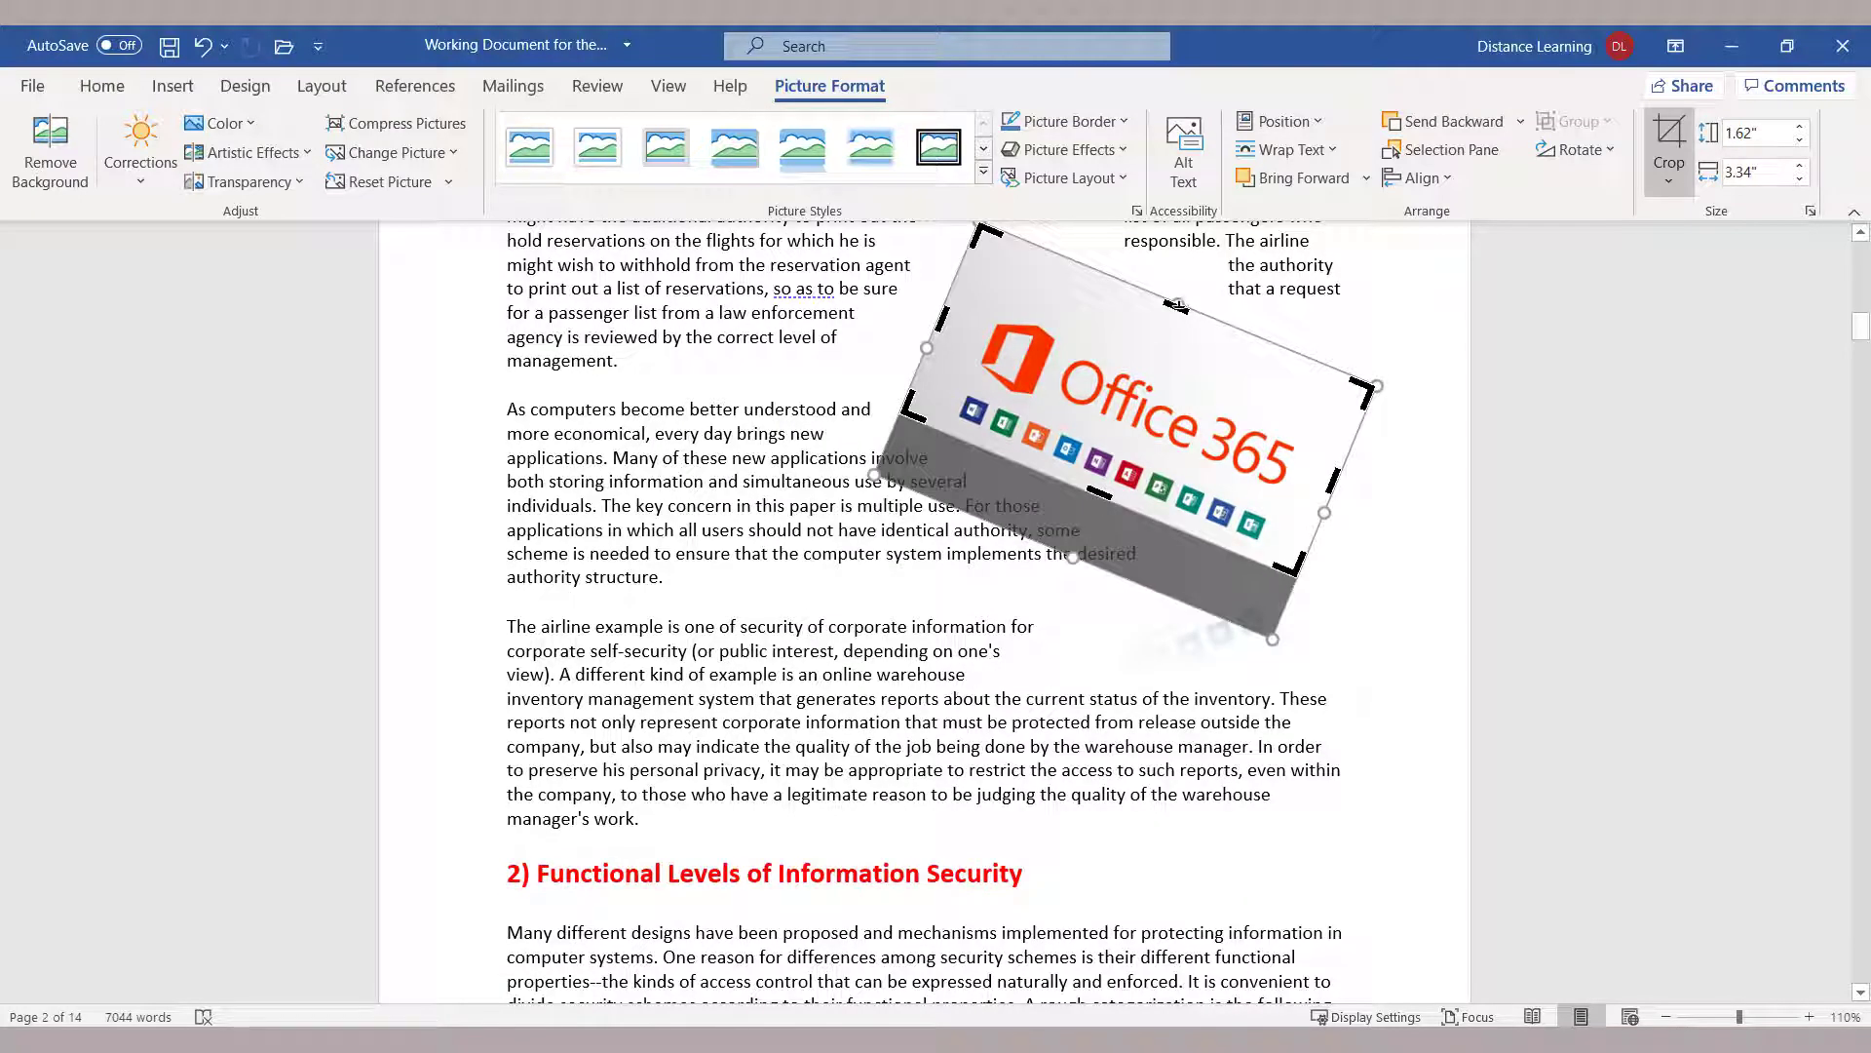
pyautogui.moveTo(1178, 310); pyautogui.dragTo(1167, 330)
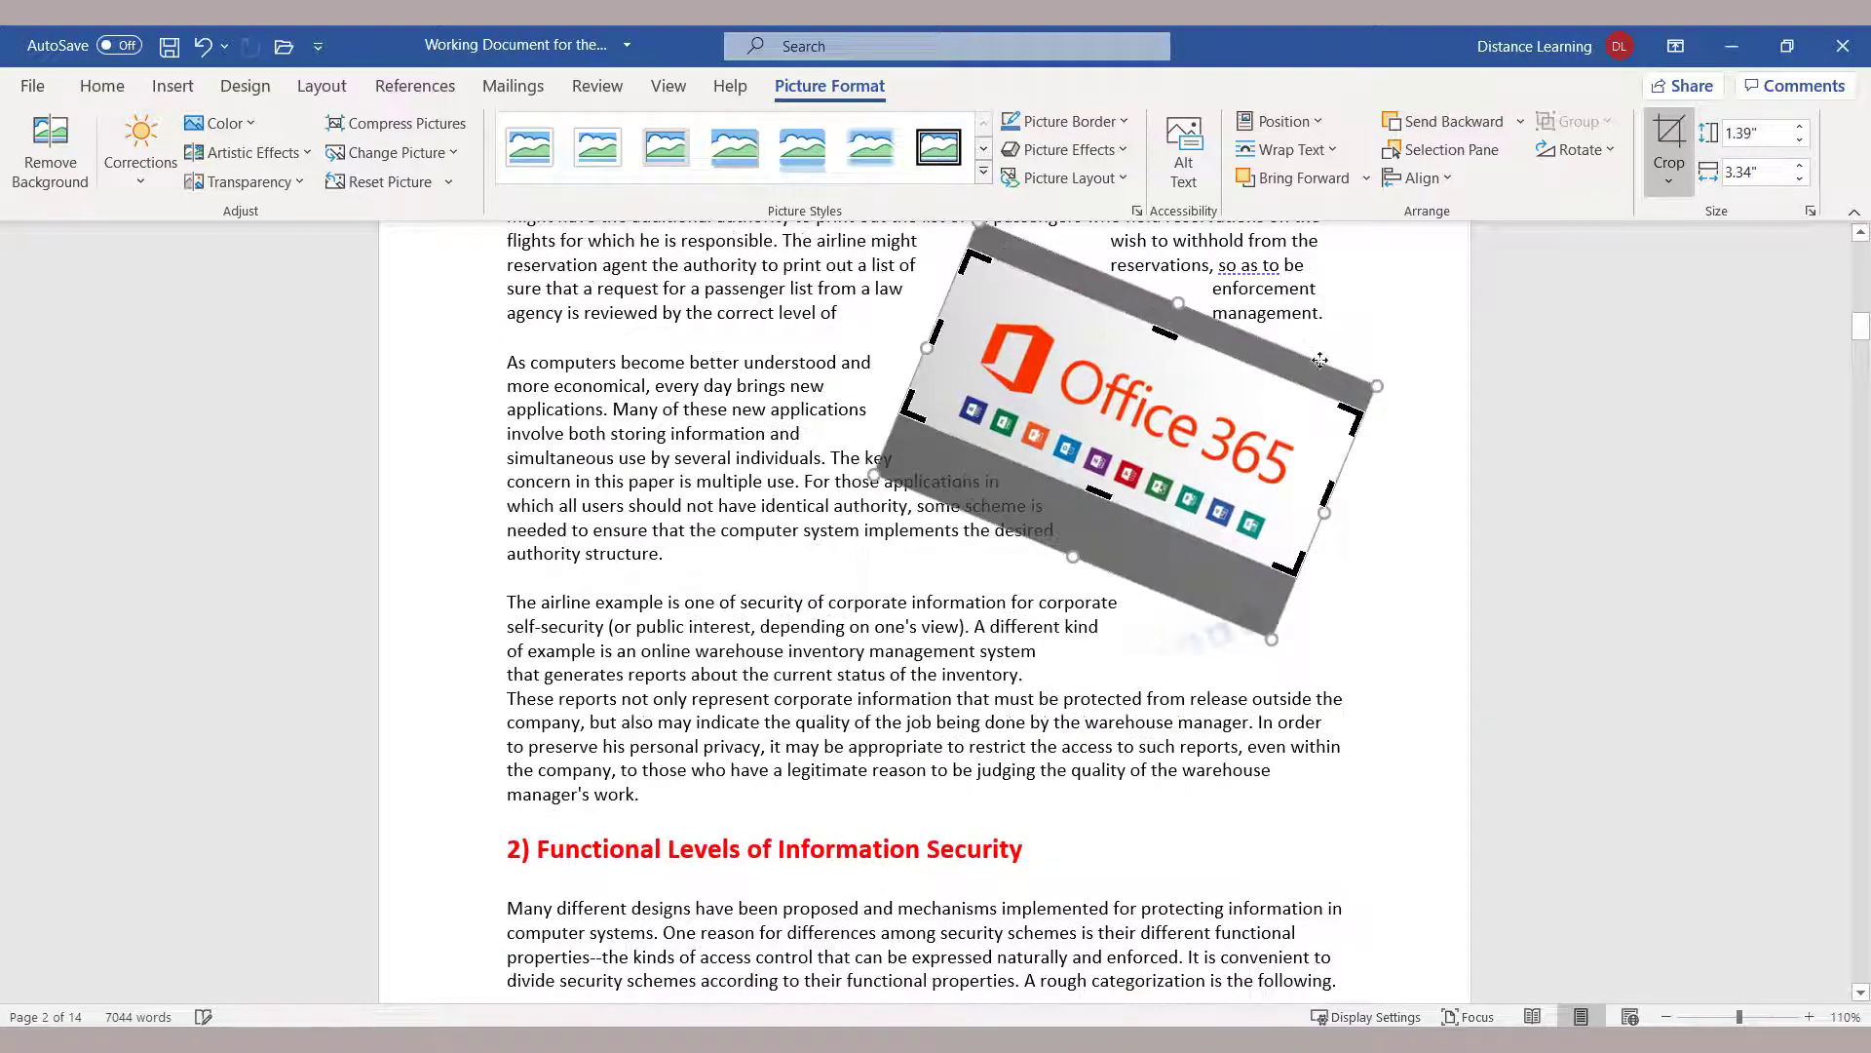
pyautogui.moveTo(1353, 409); pyautogui.dragTo(1316, 417)
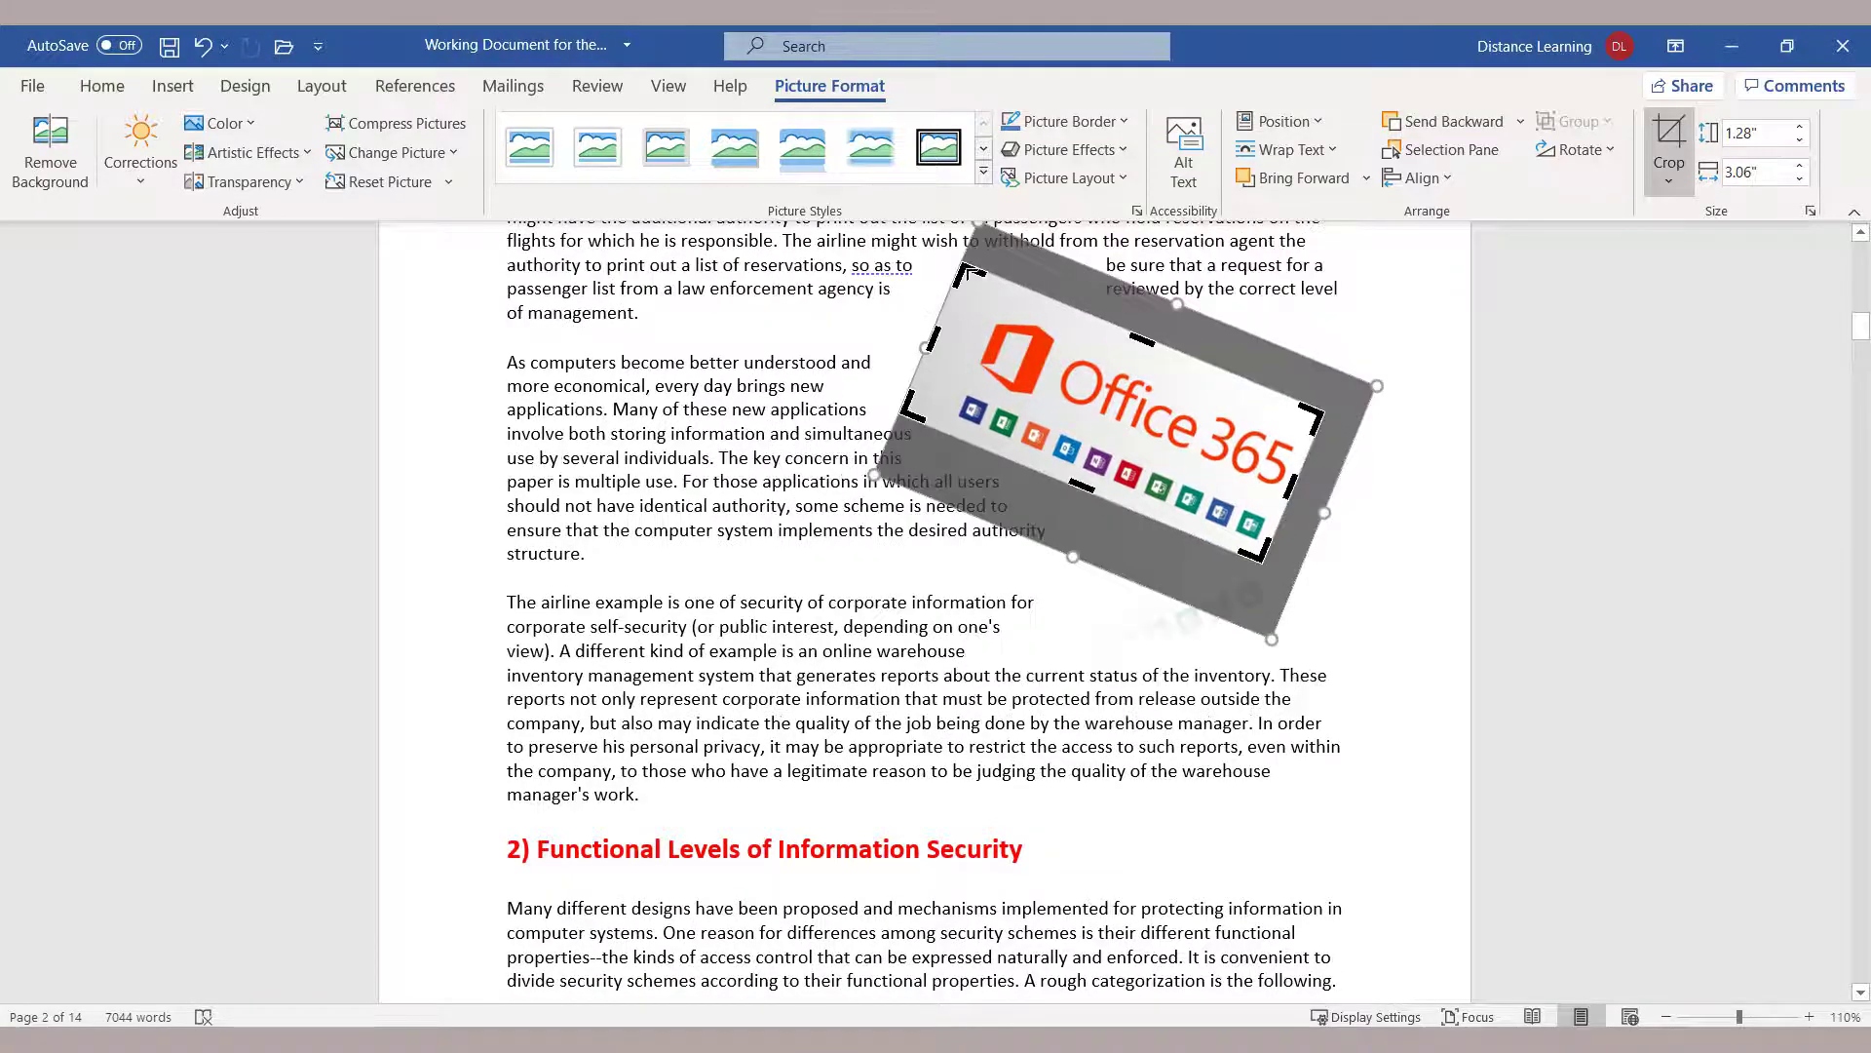
pyautogui.moveTo(971, 273); pyautogui.dragTo(993, 295)
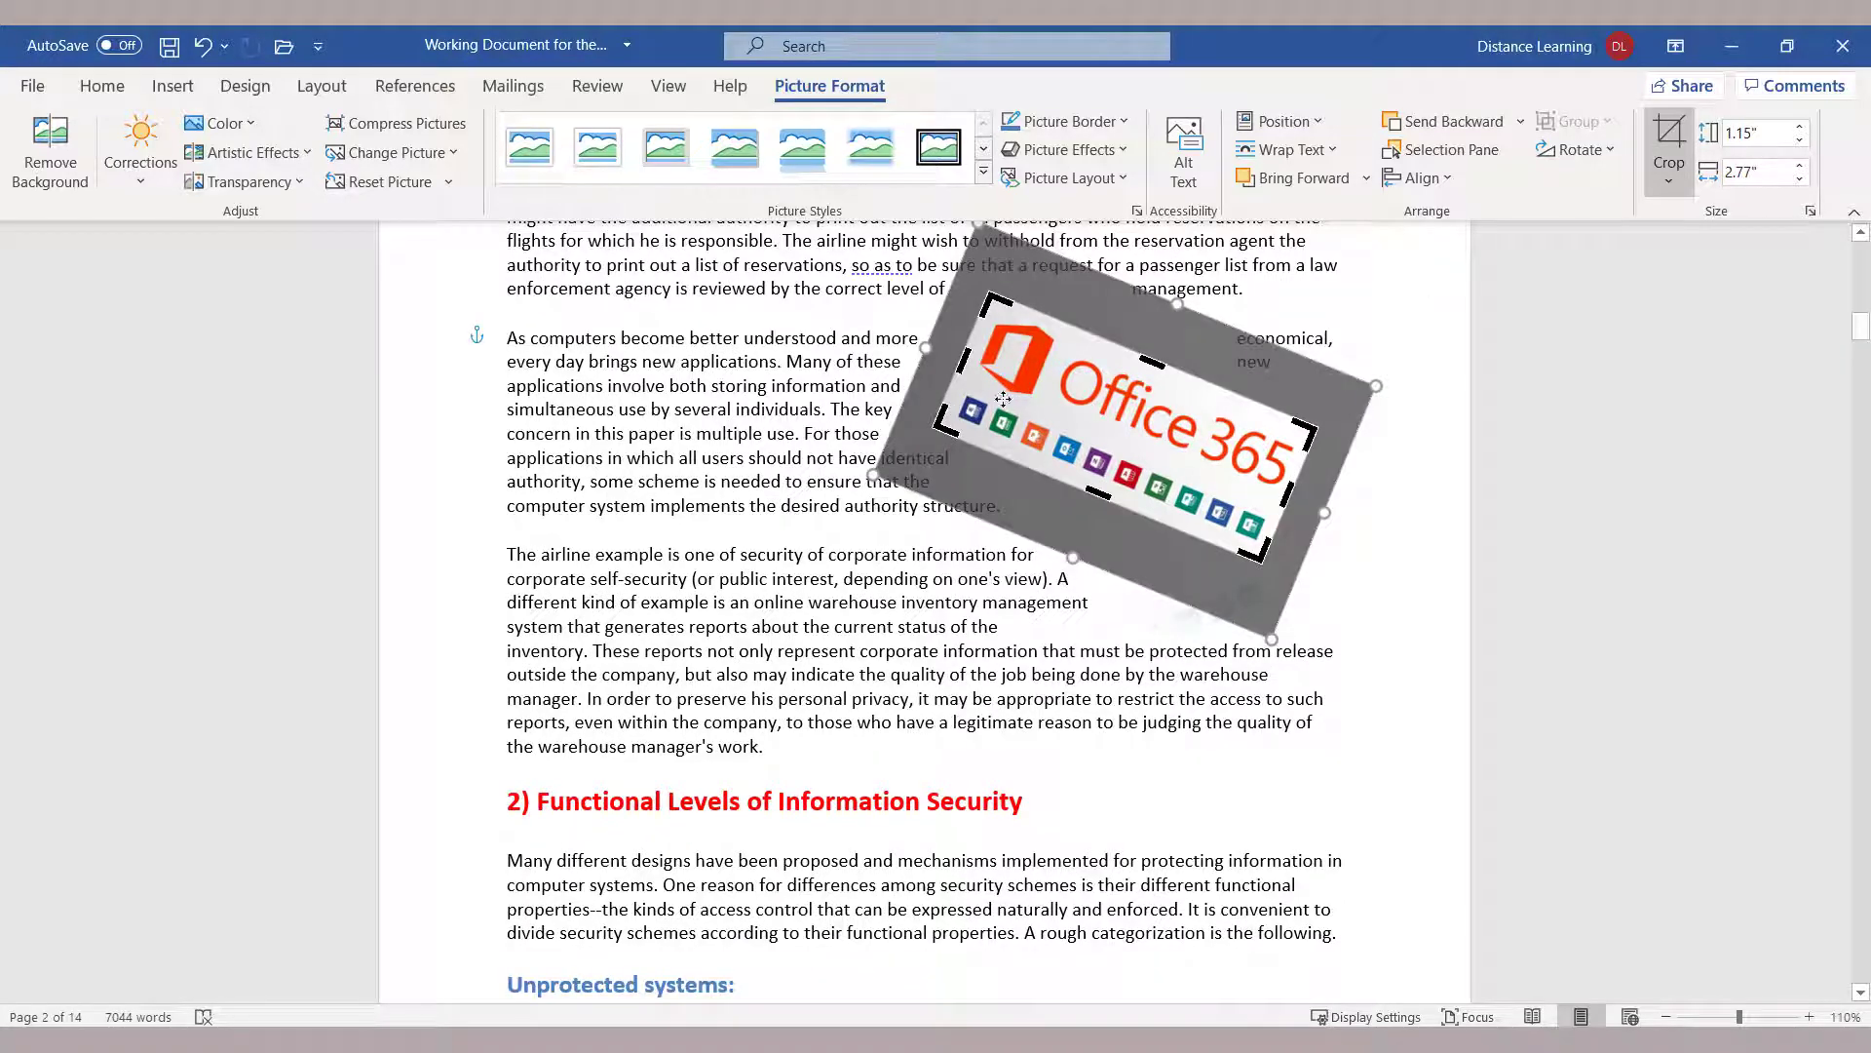
pyautogui.click(1669, 137)
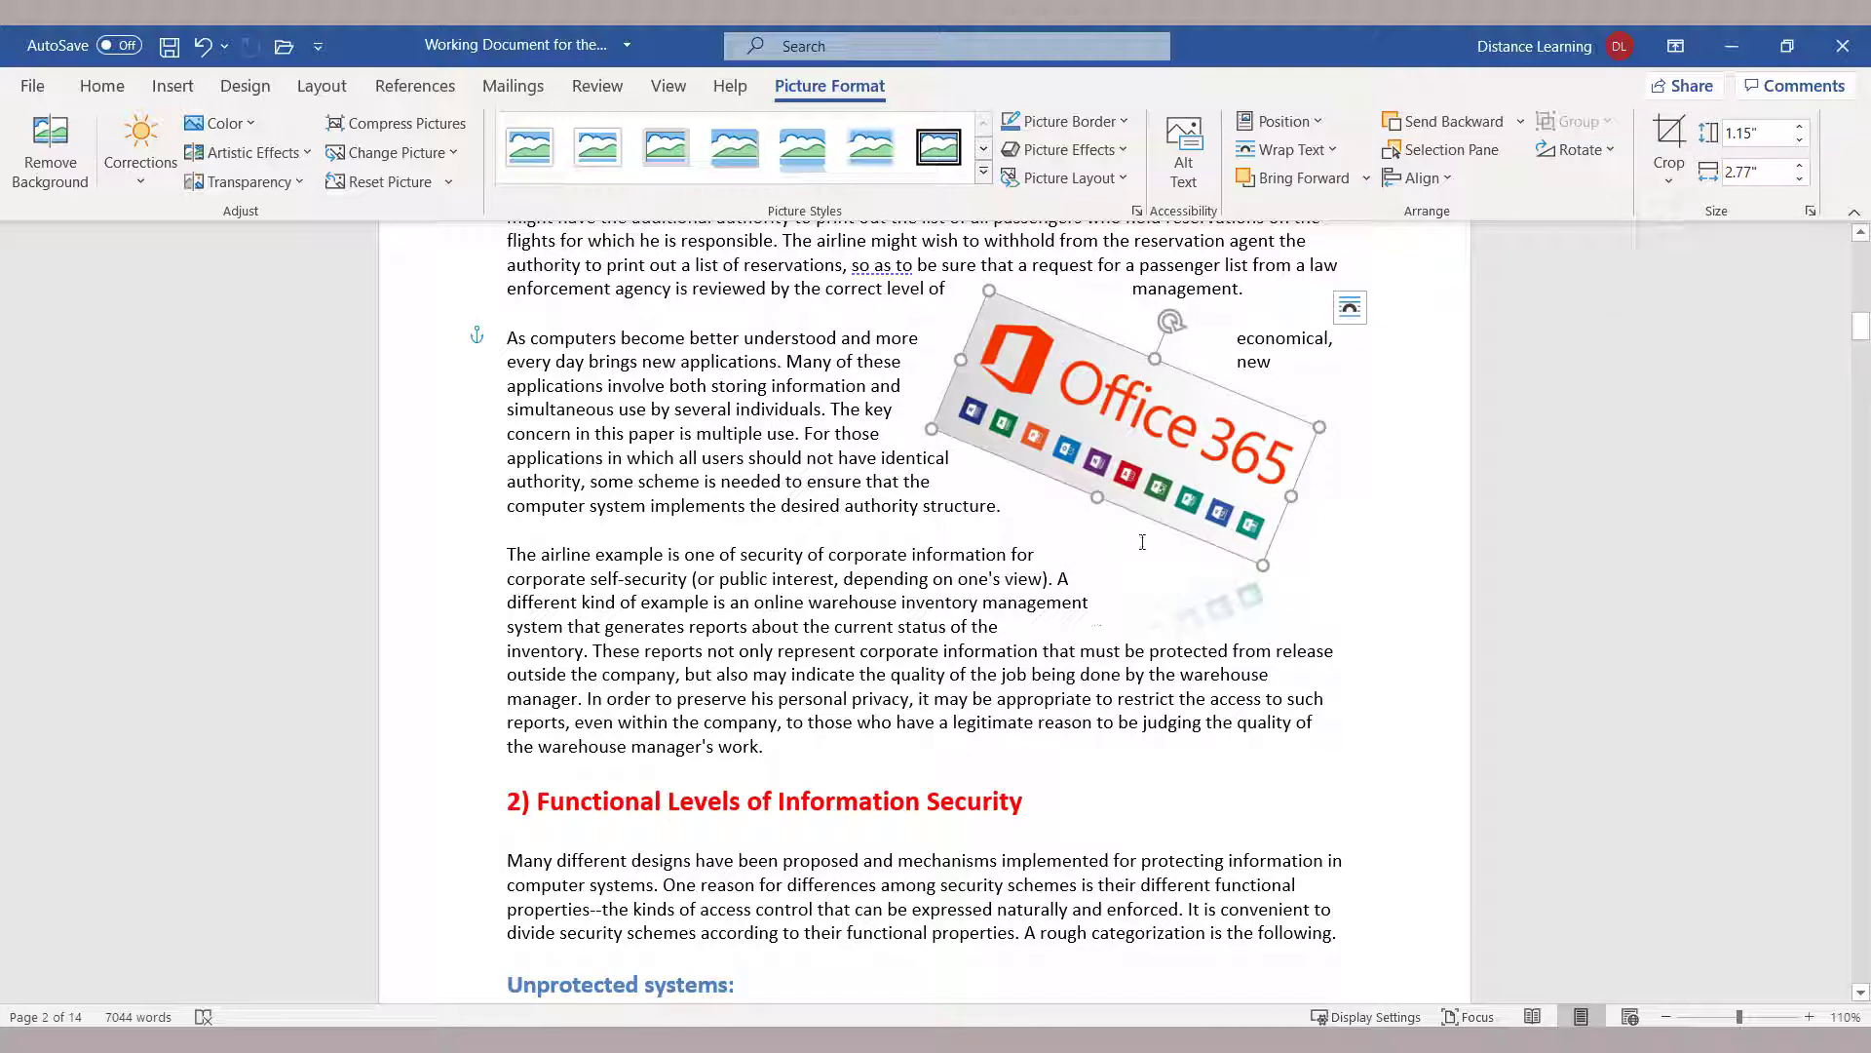
pyautogui.click(1175, 666)
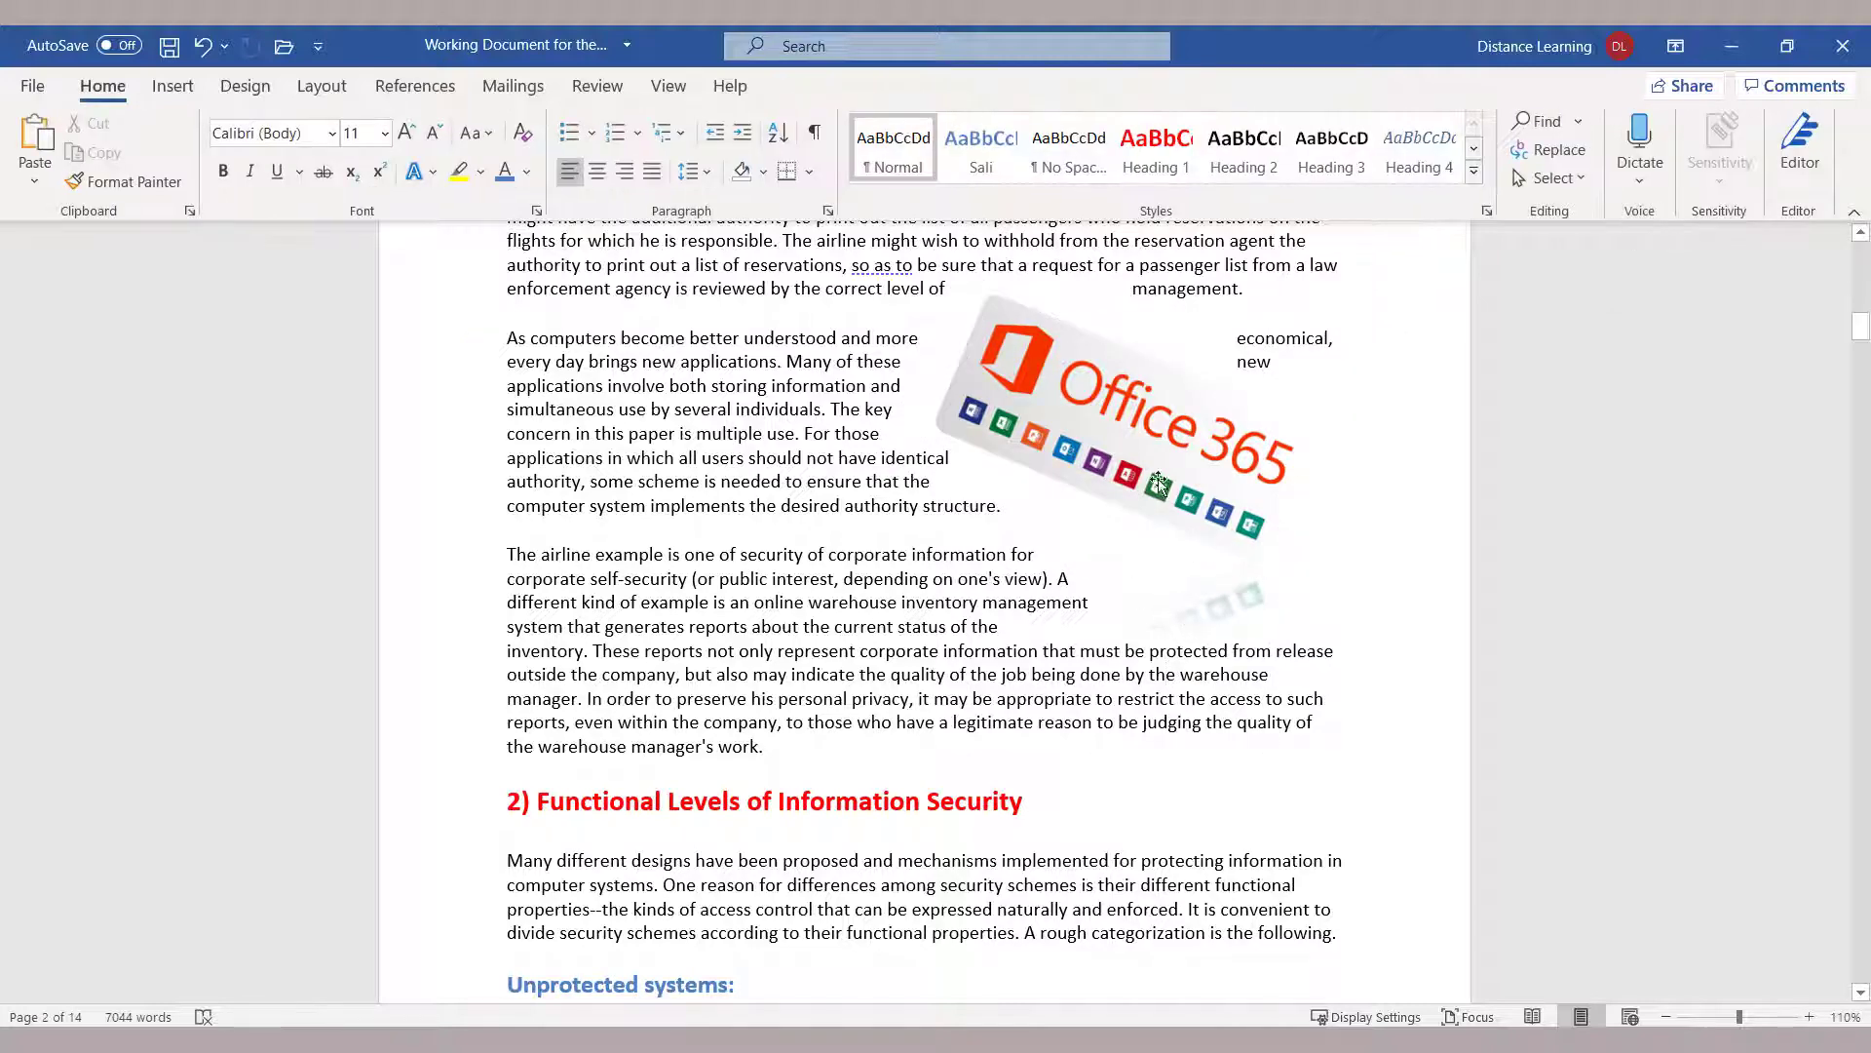
# Apply the soft-edged rectangle picture style to the cropped Office 365 picture
pyautogui.click(1116, 458)
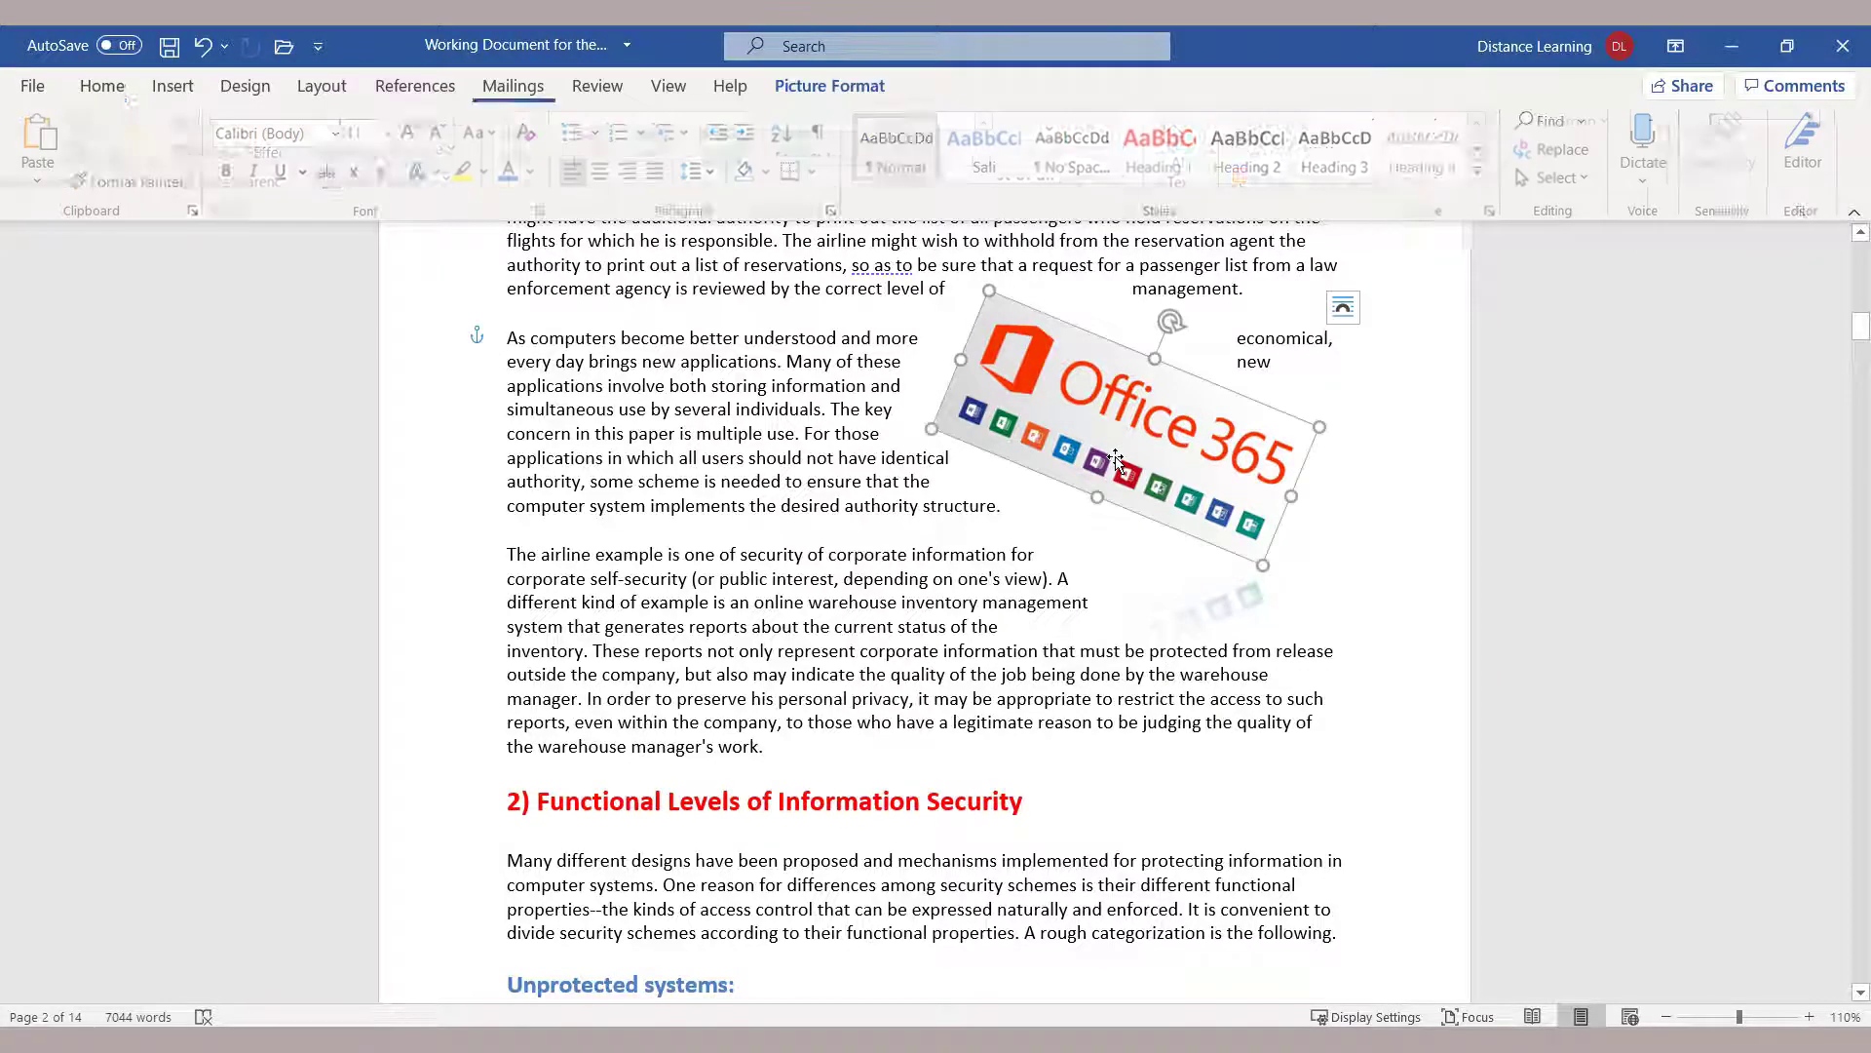
pyautogui.click(829, 86)
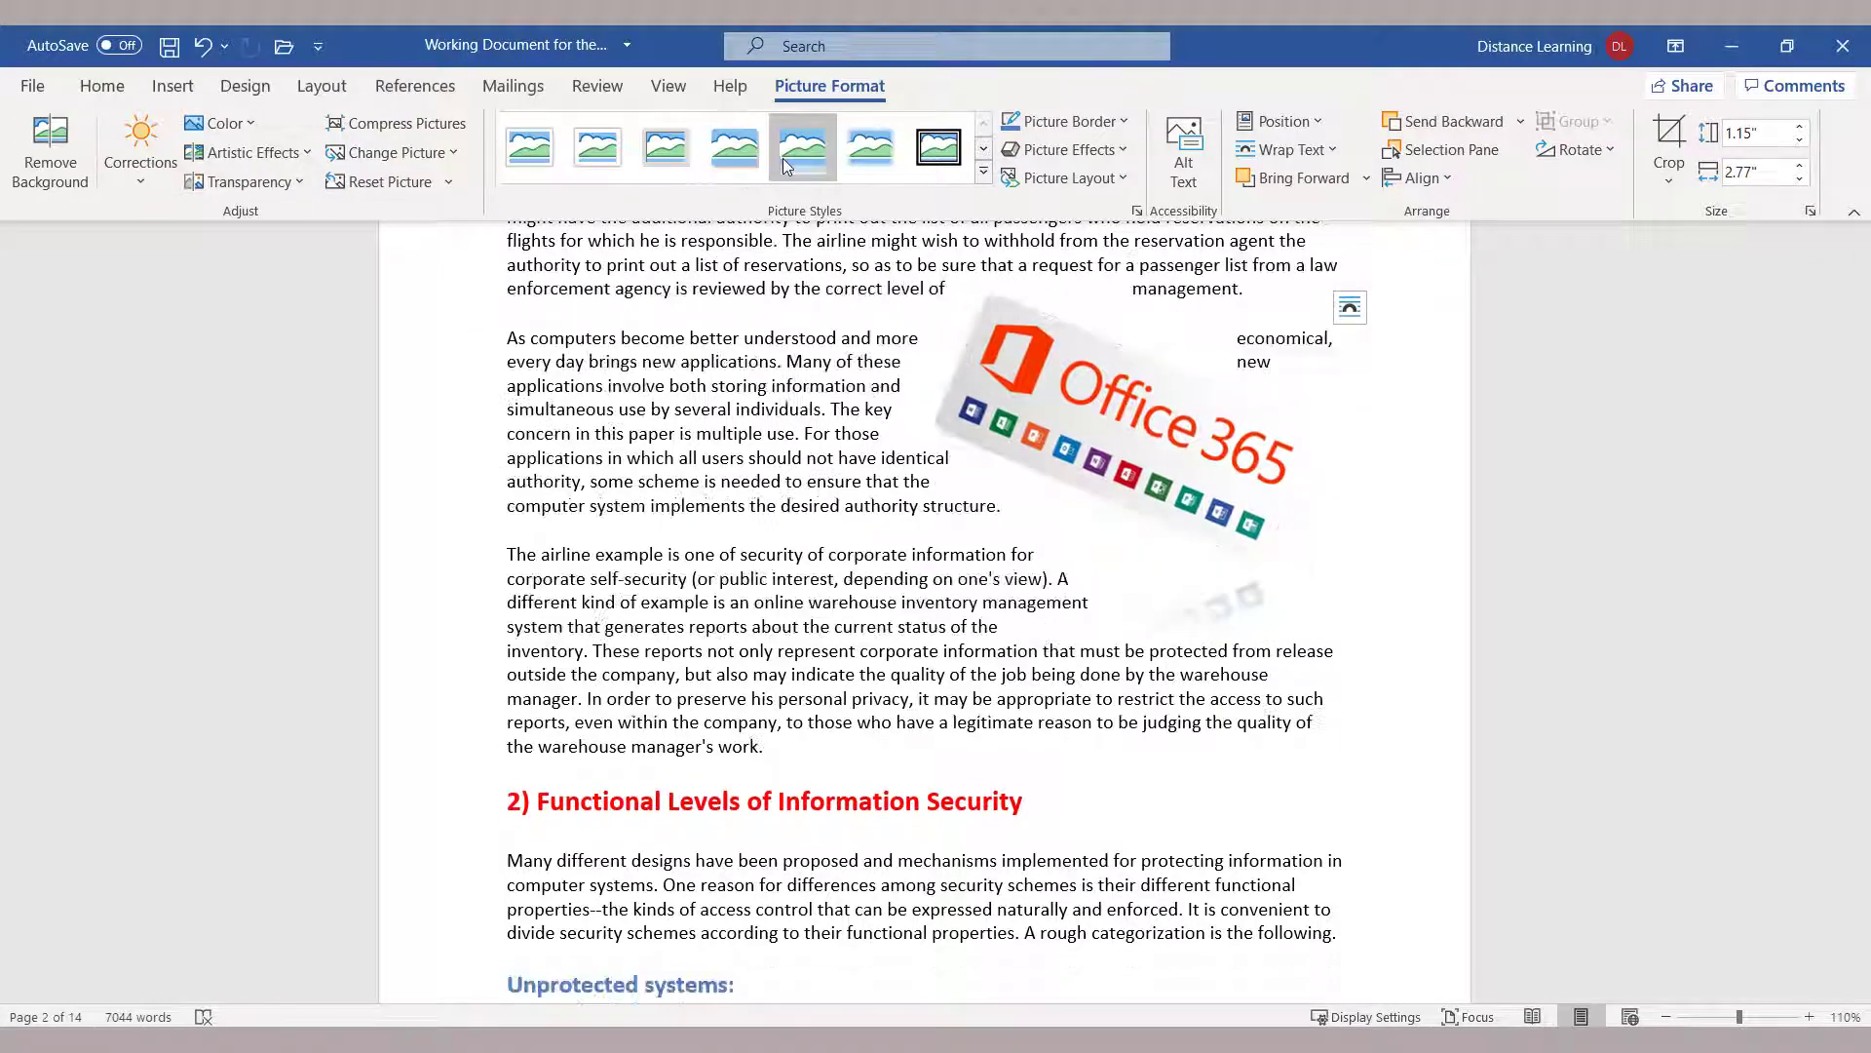
pyautogui.click(870, 153)
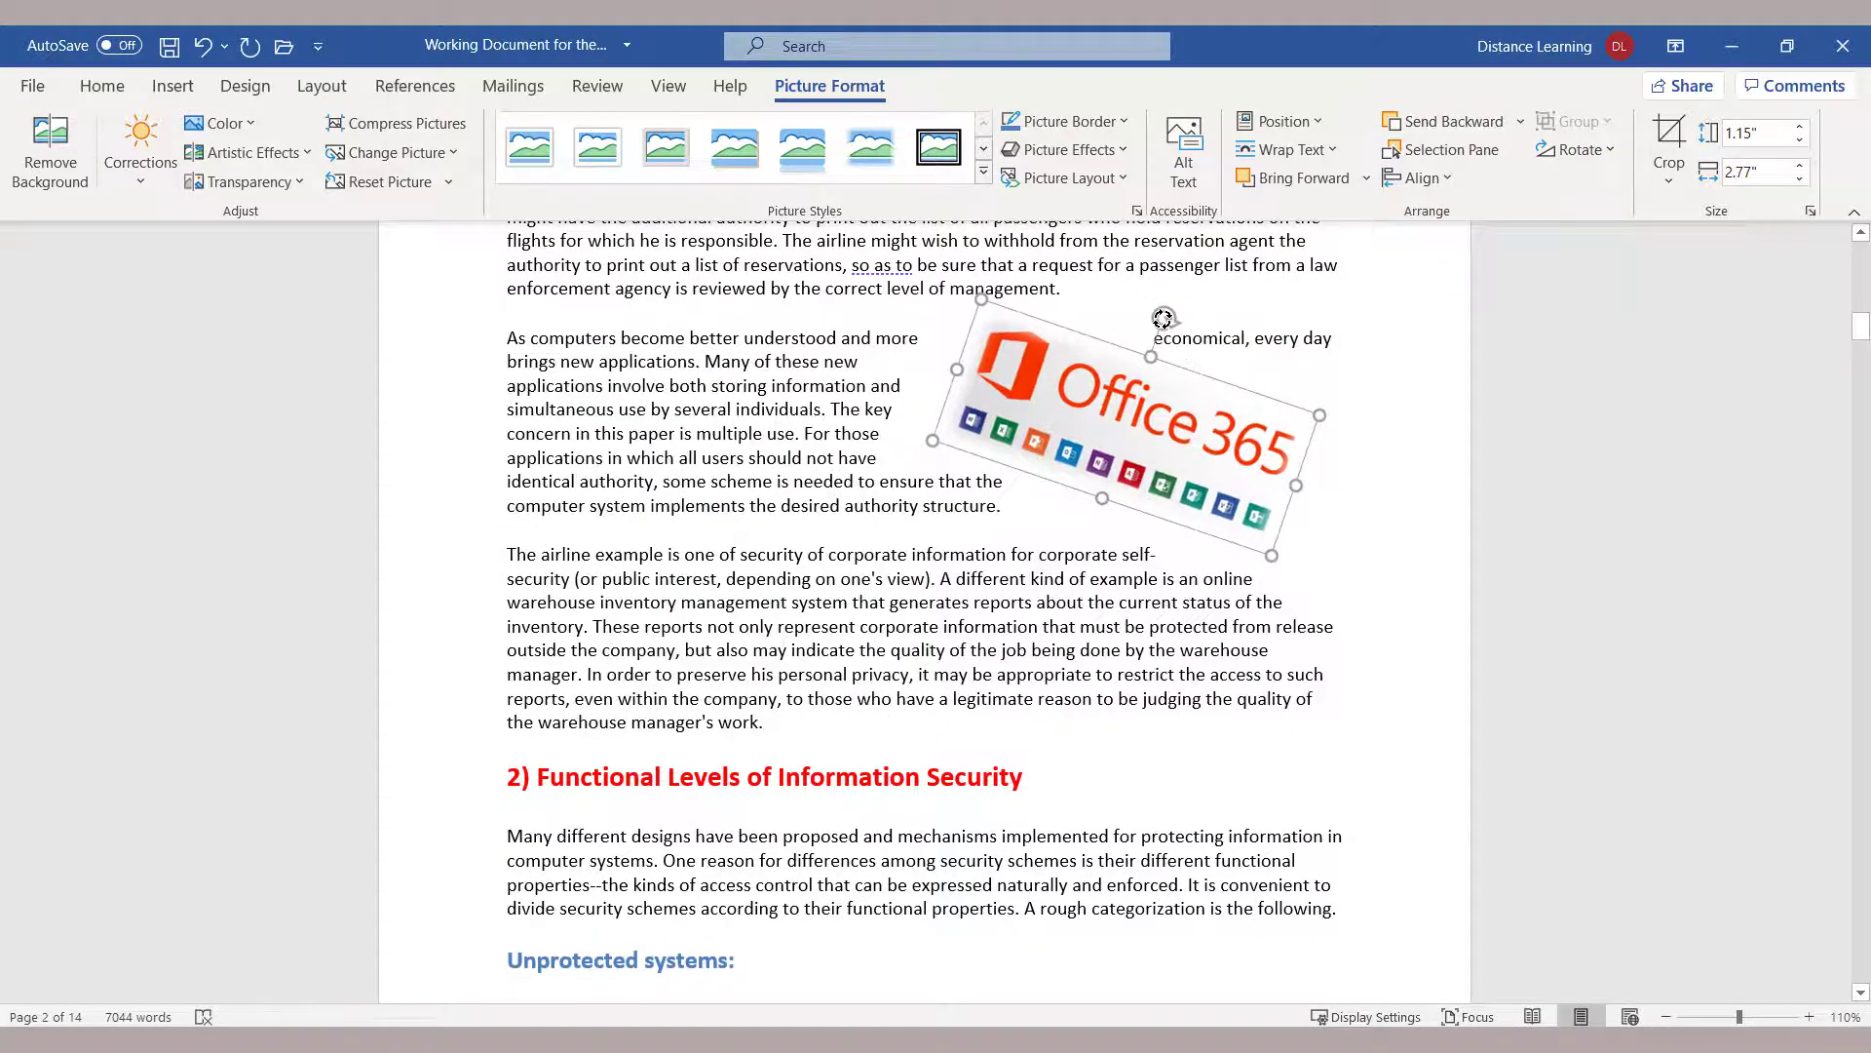
# Rotate the Office 365 picture counterclockwise so it slopes upward to the right, and shift it slightly past the right text margin
pyautogui.moveTo(1167, 319); pyautogui.dragTo(1205, 402)
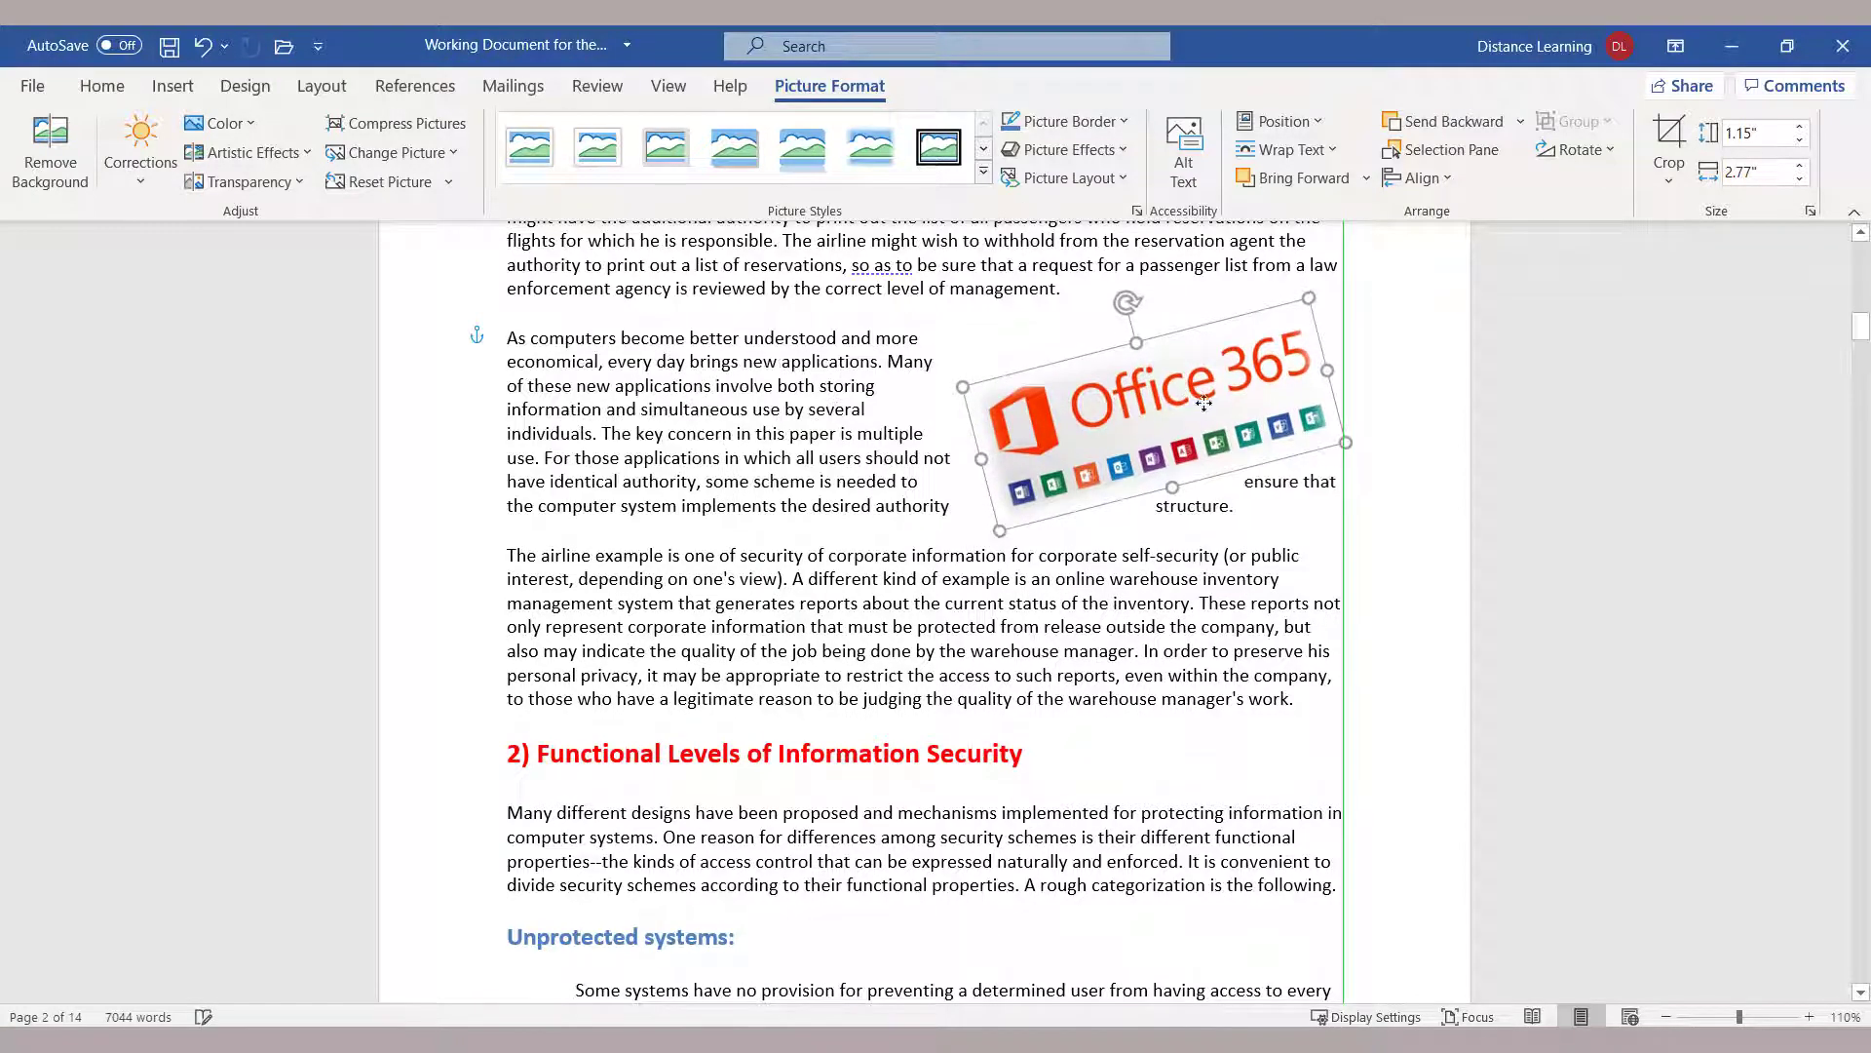
pyautogui.click(1377, 609)
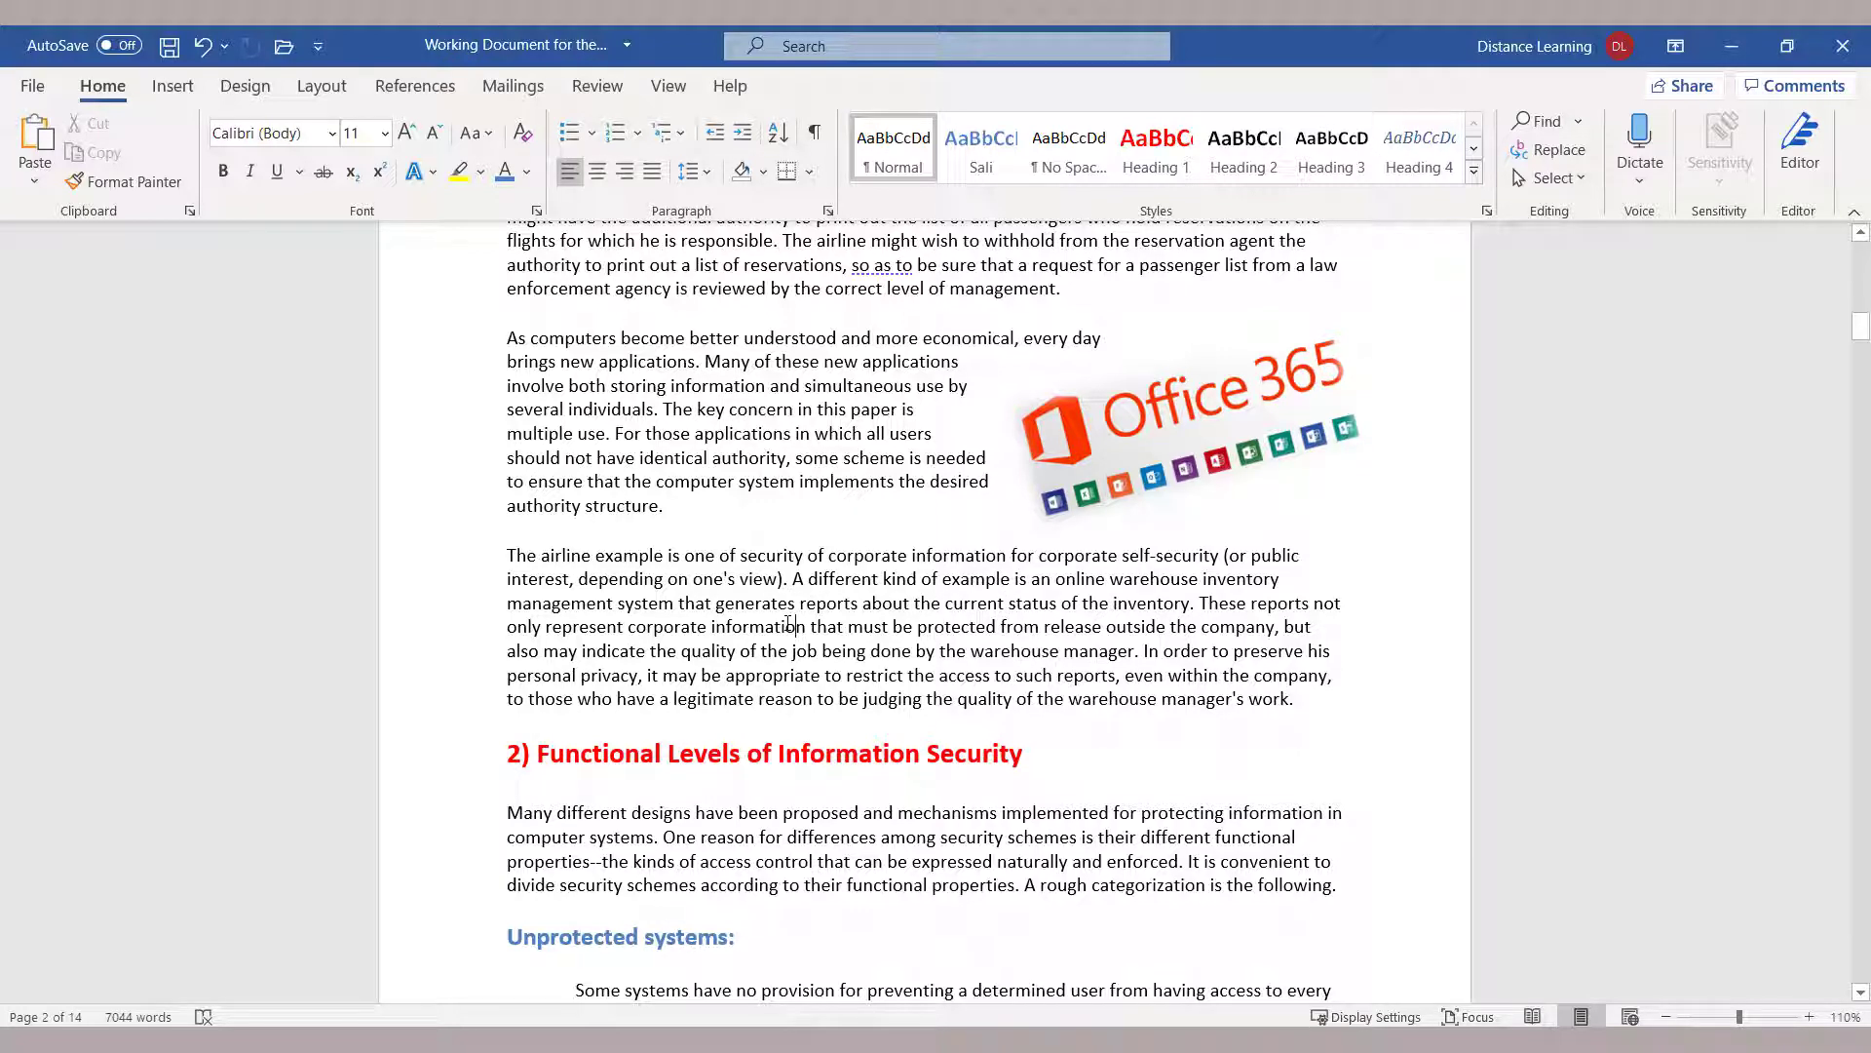
# Look over the color saturation, color tone and recolor options for the Office 365 picture without changing it
pyautogui.click(173, 86)
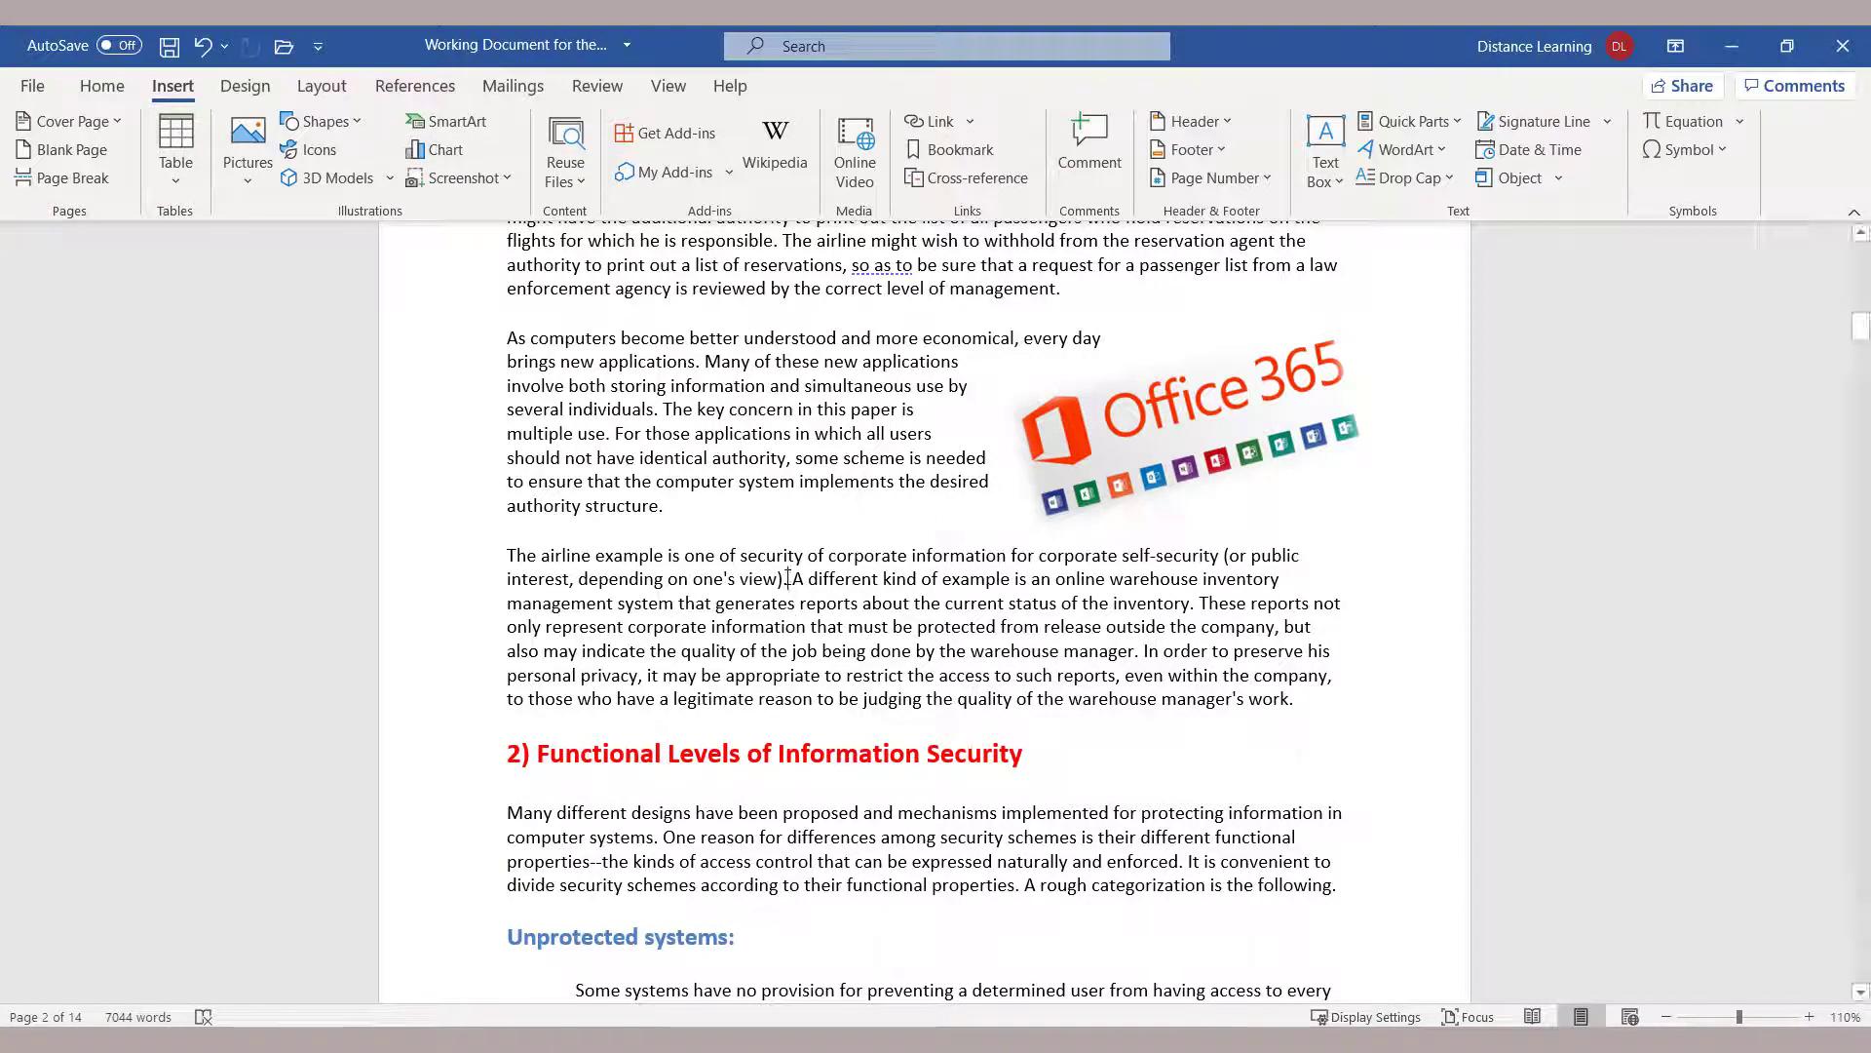
pyautogui.click(1231, 456)
pyautogui.doubleClick(1202, 433)
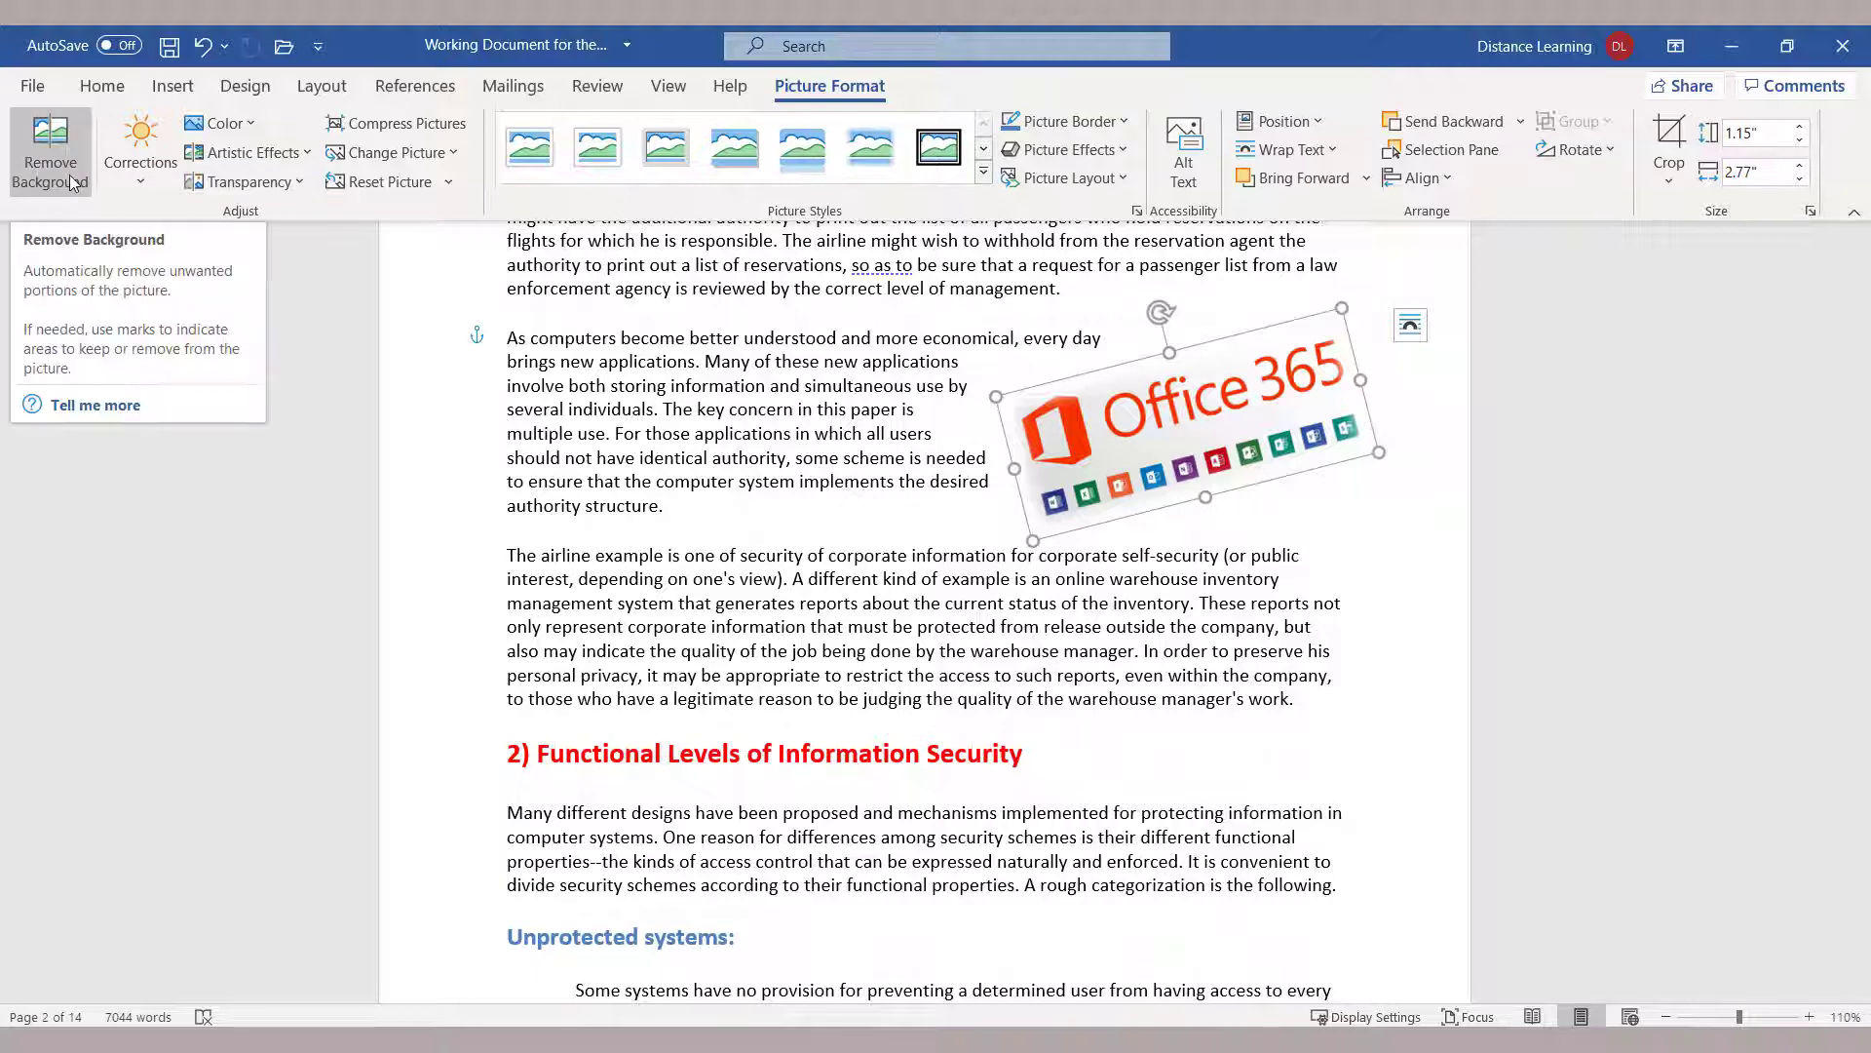
pyautogui.click(256, 124)
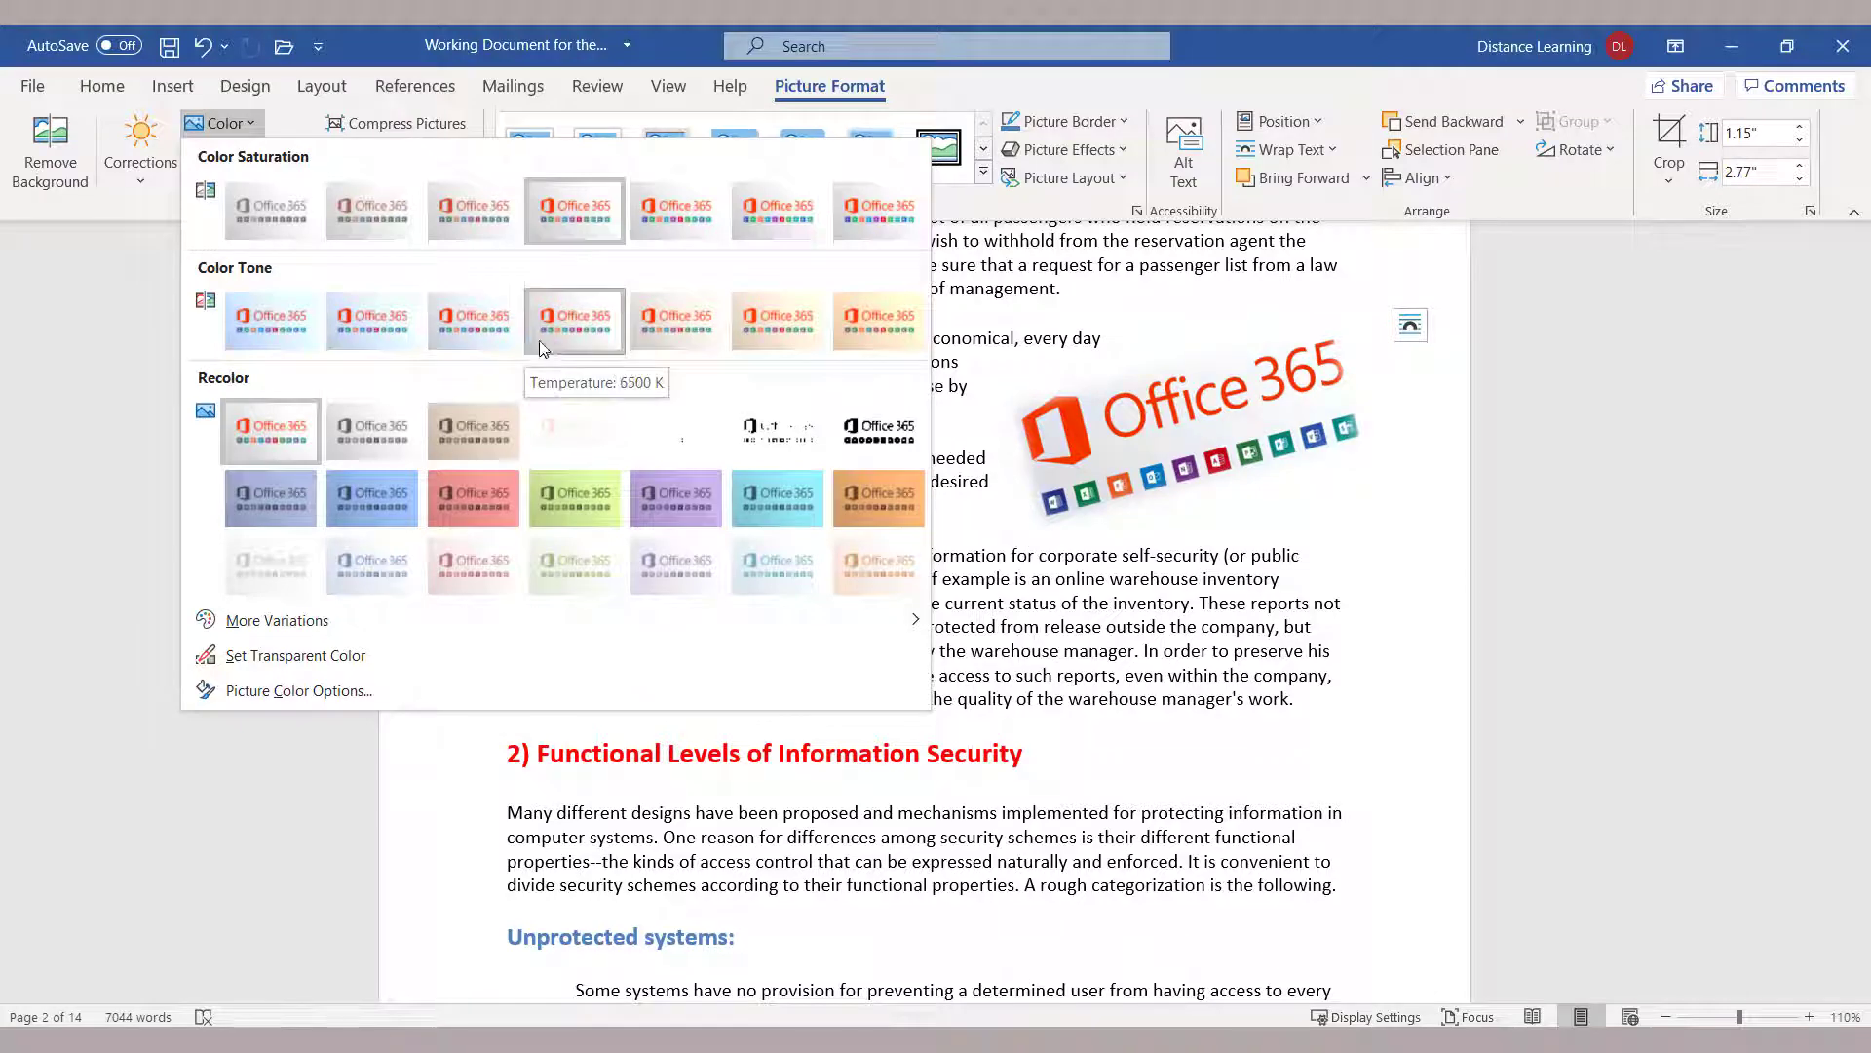
pyautogui.click(1182, 675)
pyautogui.click(1183, 674)
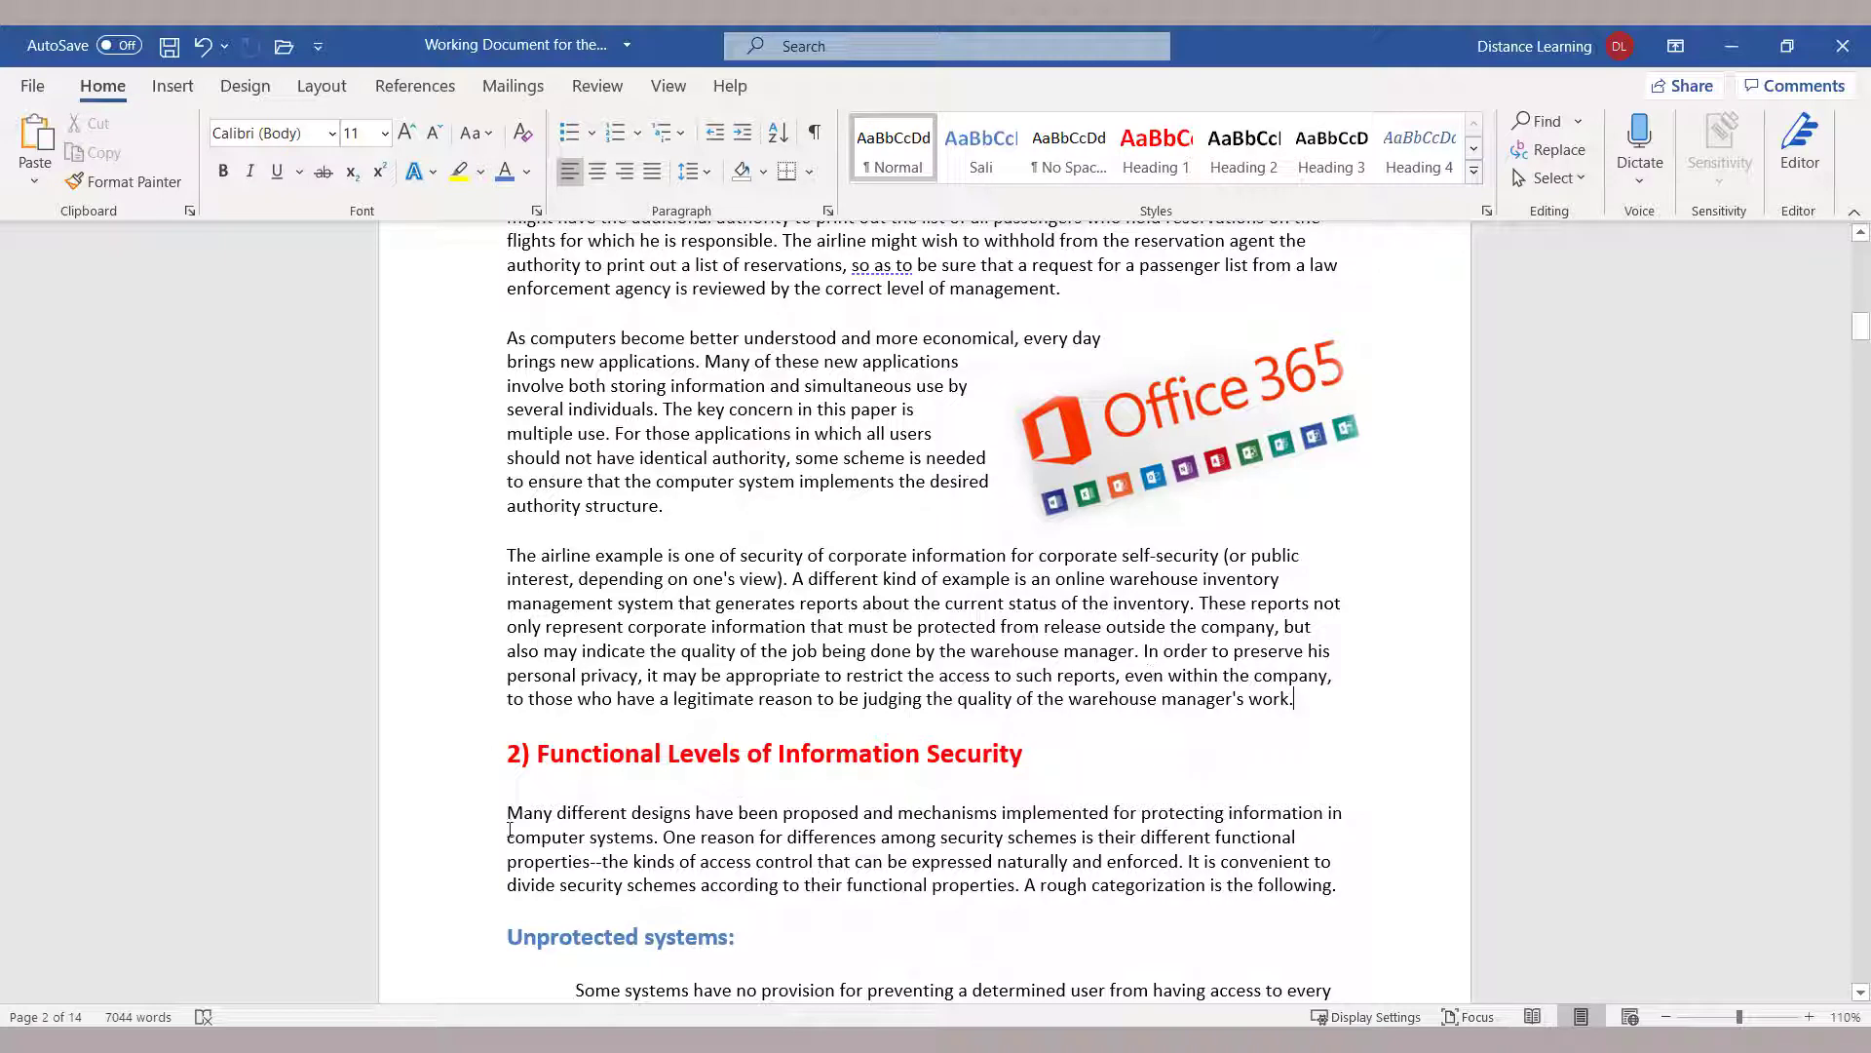
# Insert the stock image of stacked books on a blurred teal background before the paragraph beginning "Many different designs"
pyautogui.click(173, 85)
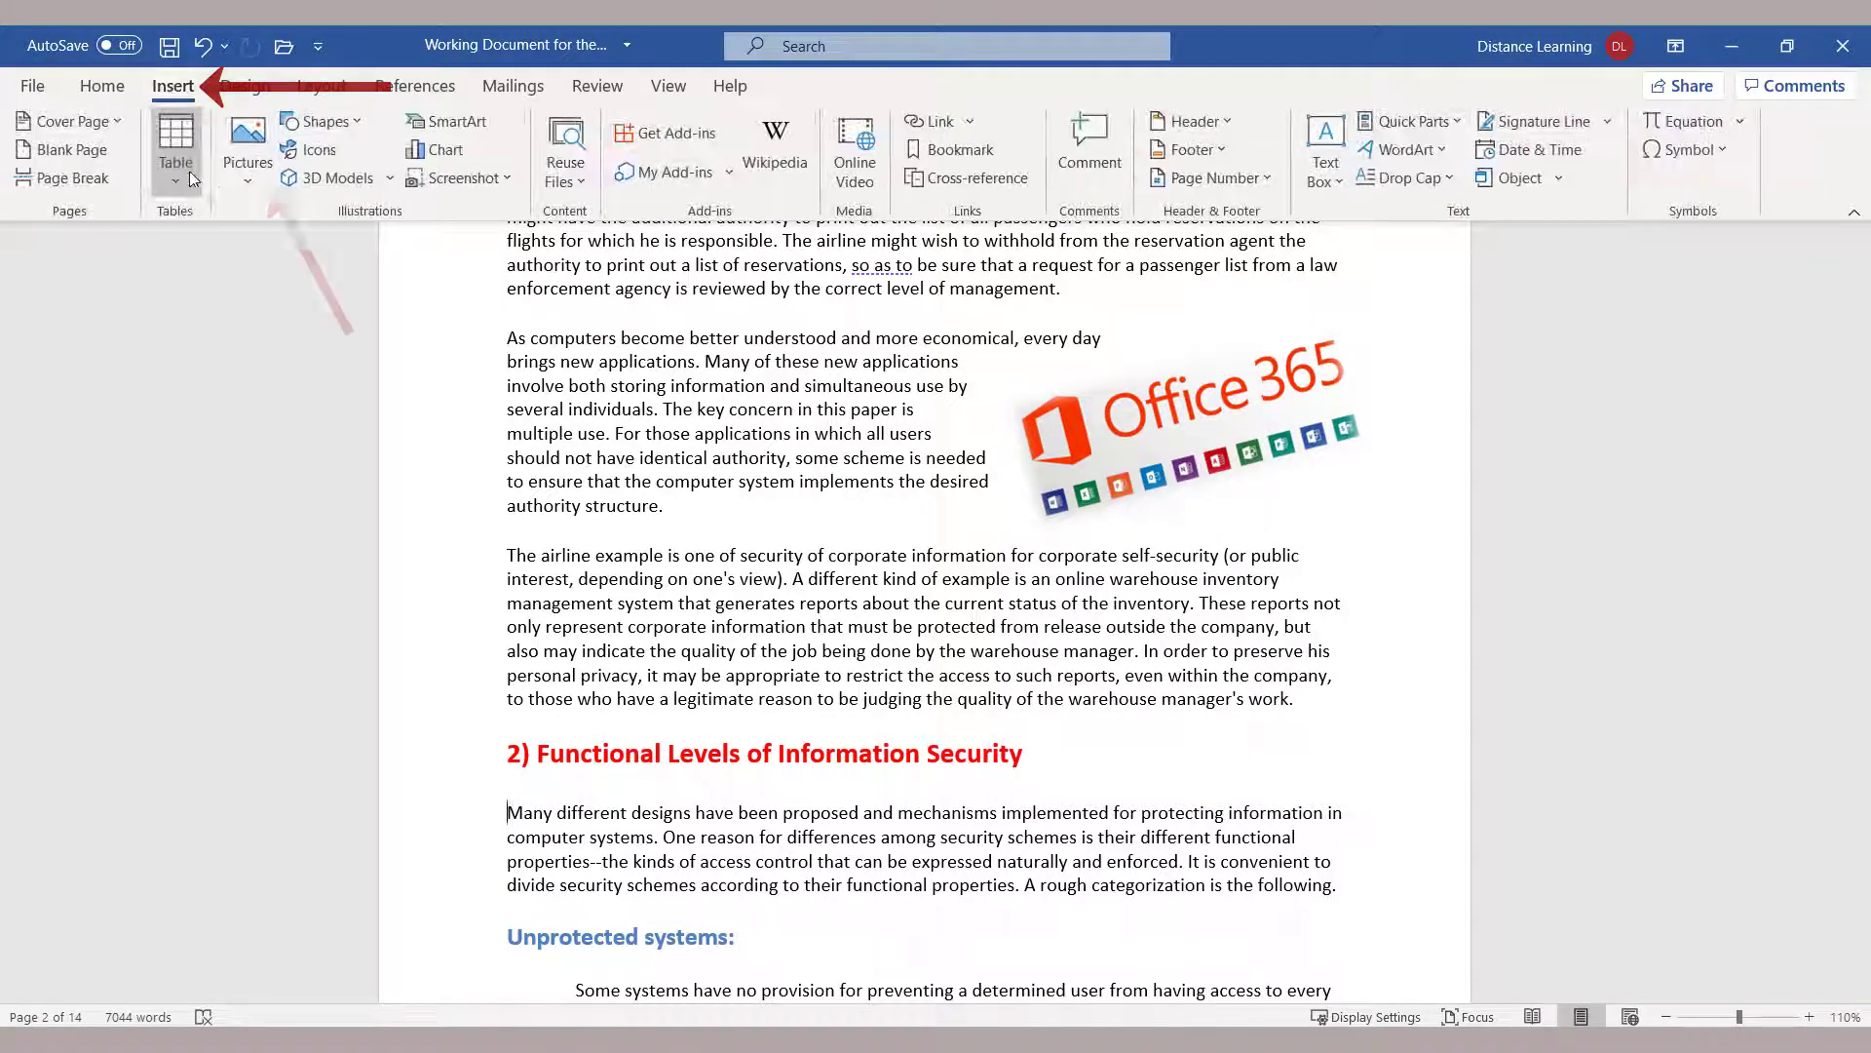
pyautogui.click(250, 188)
pyautogui.click(285, 291)
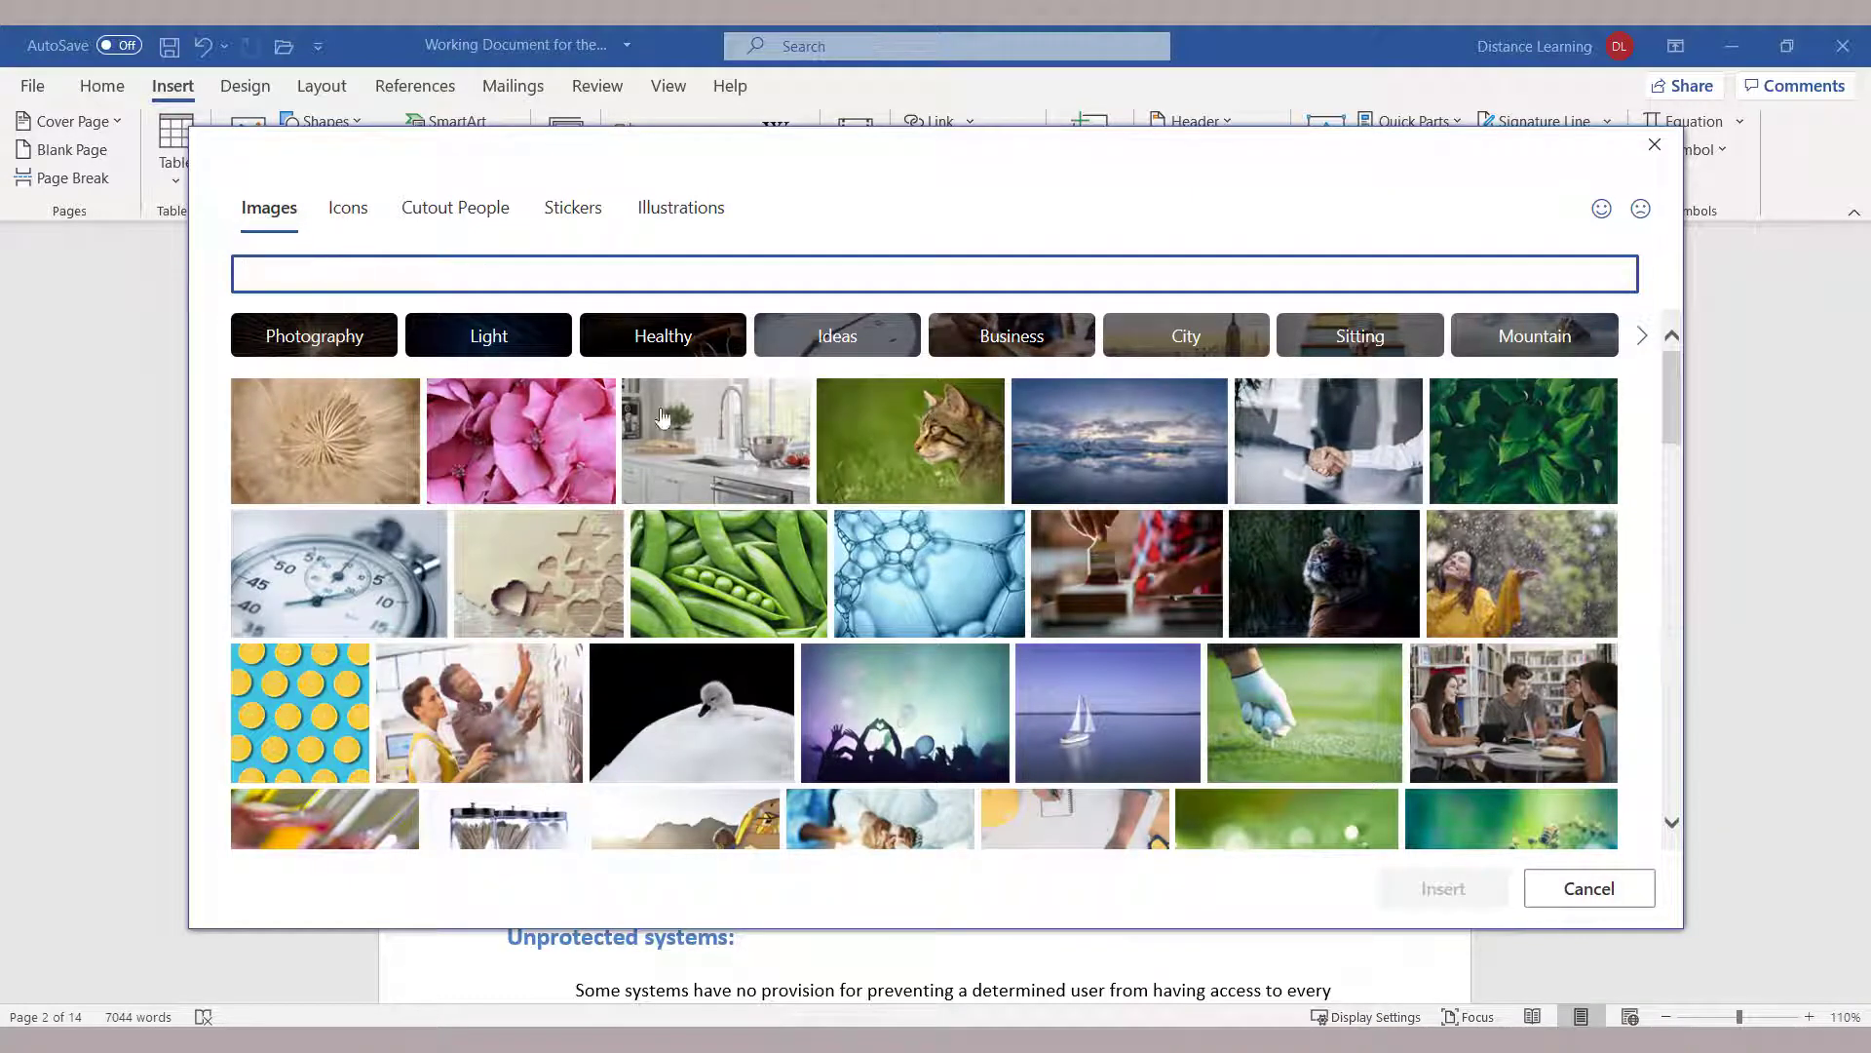
pyautogui.scroll(-15, 808, 516)
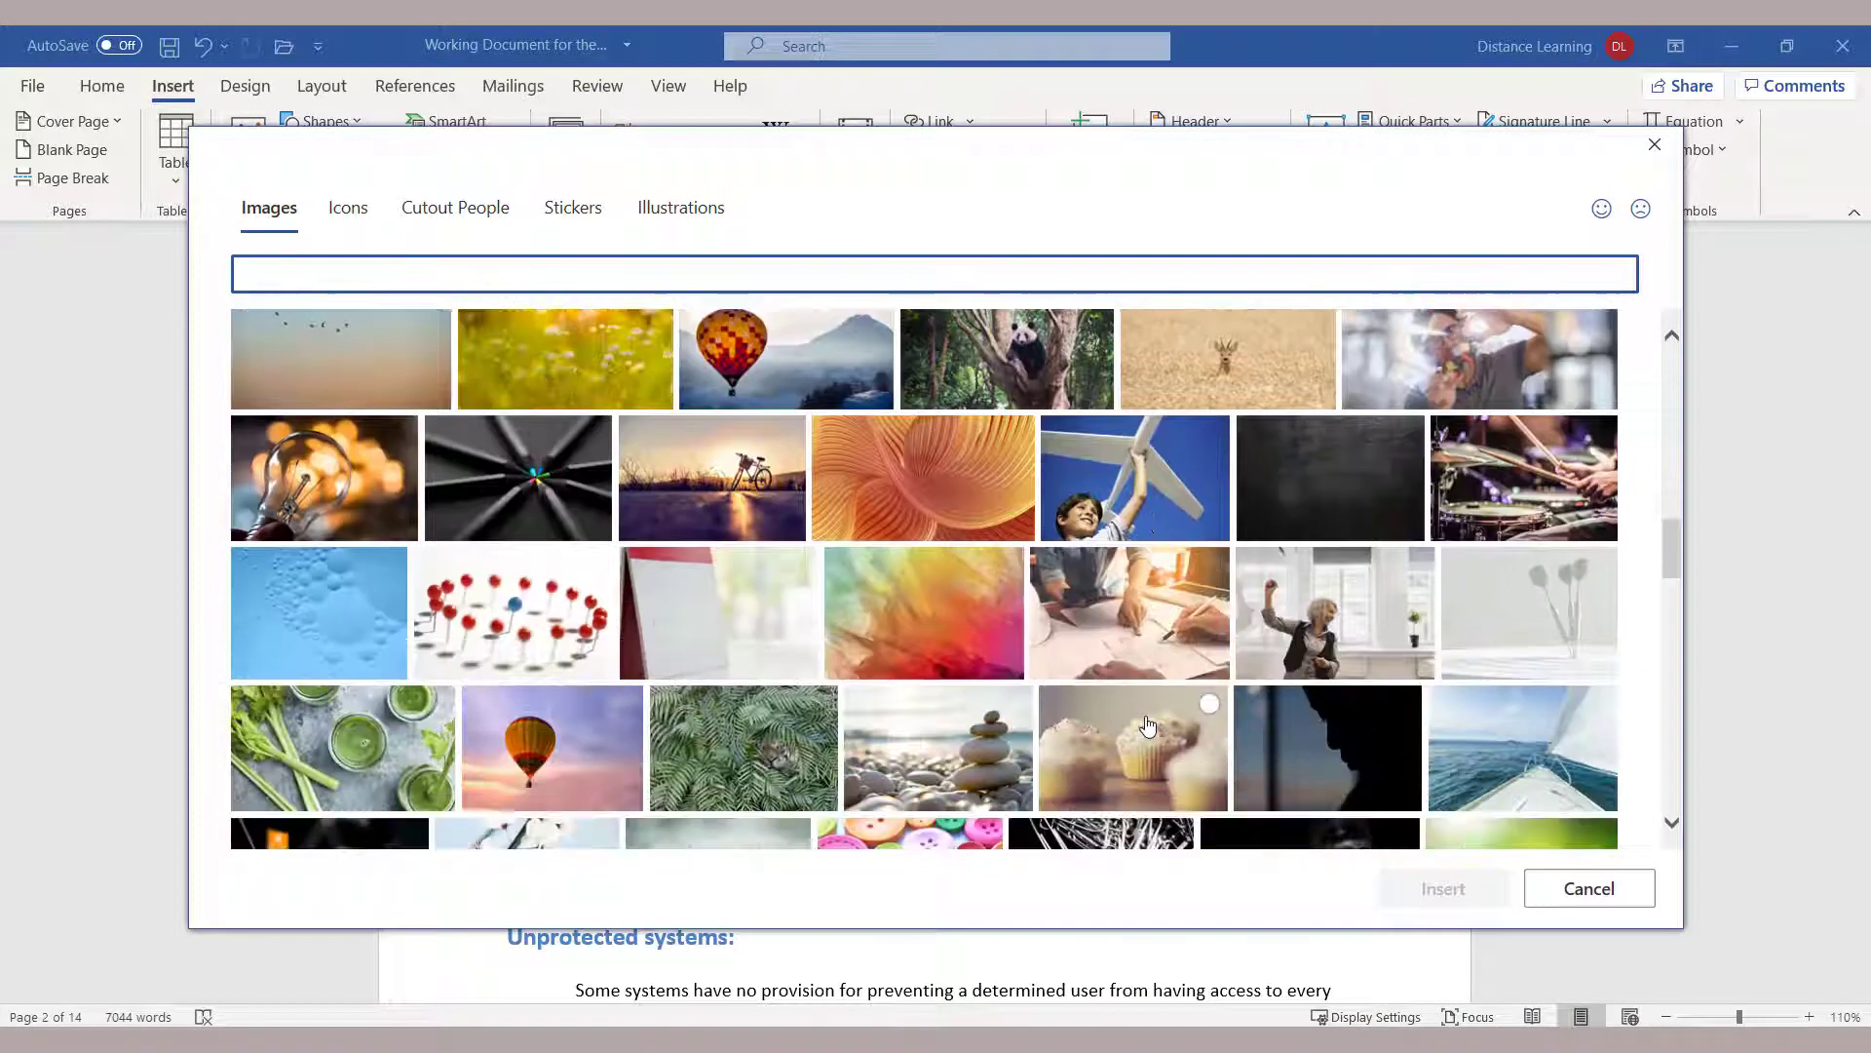
pyautogui.scroll(-4, 1046, 689)
pyautogui.scroll(-5, 1046, 690)
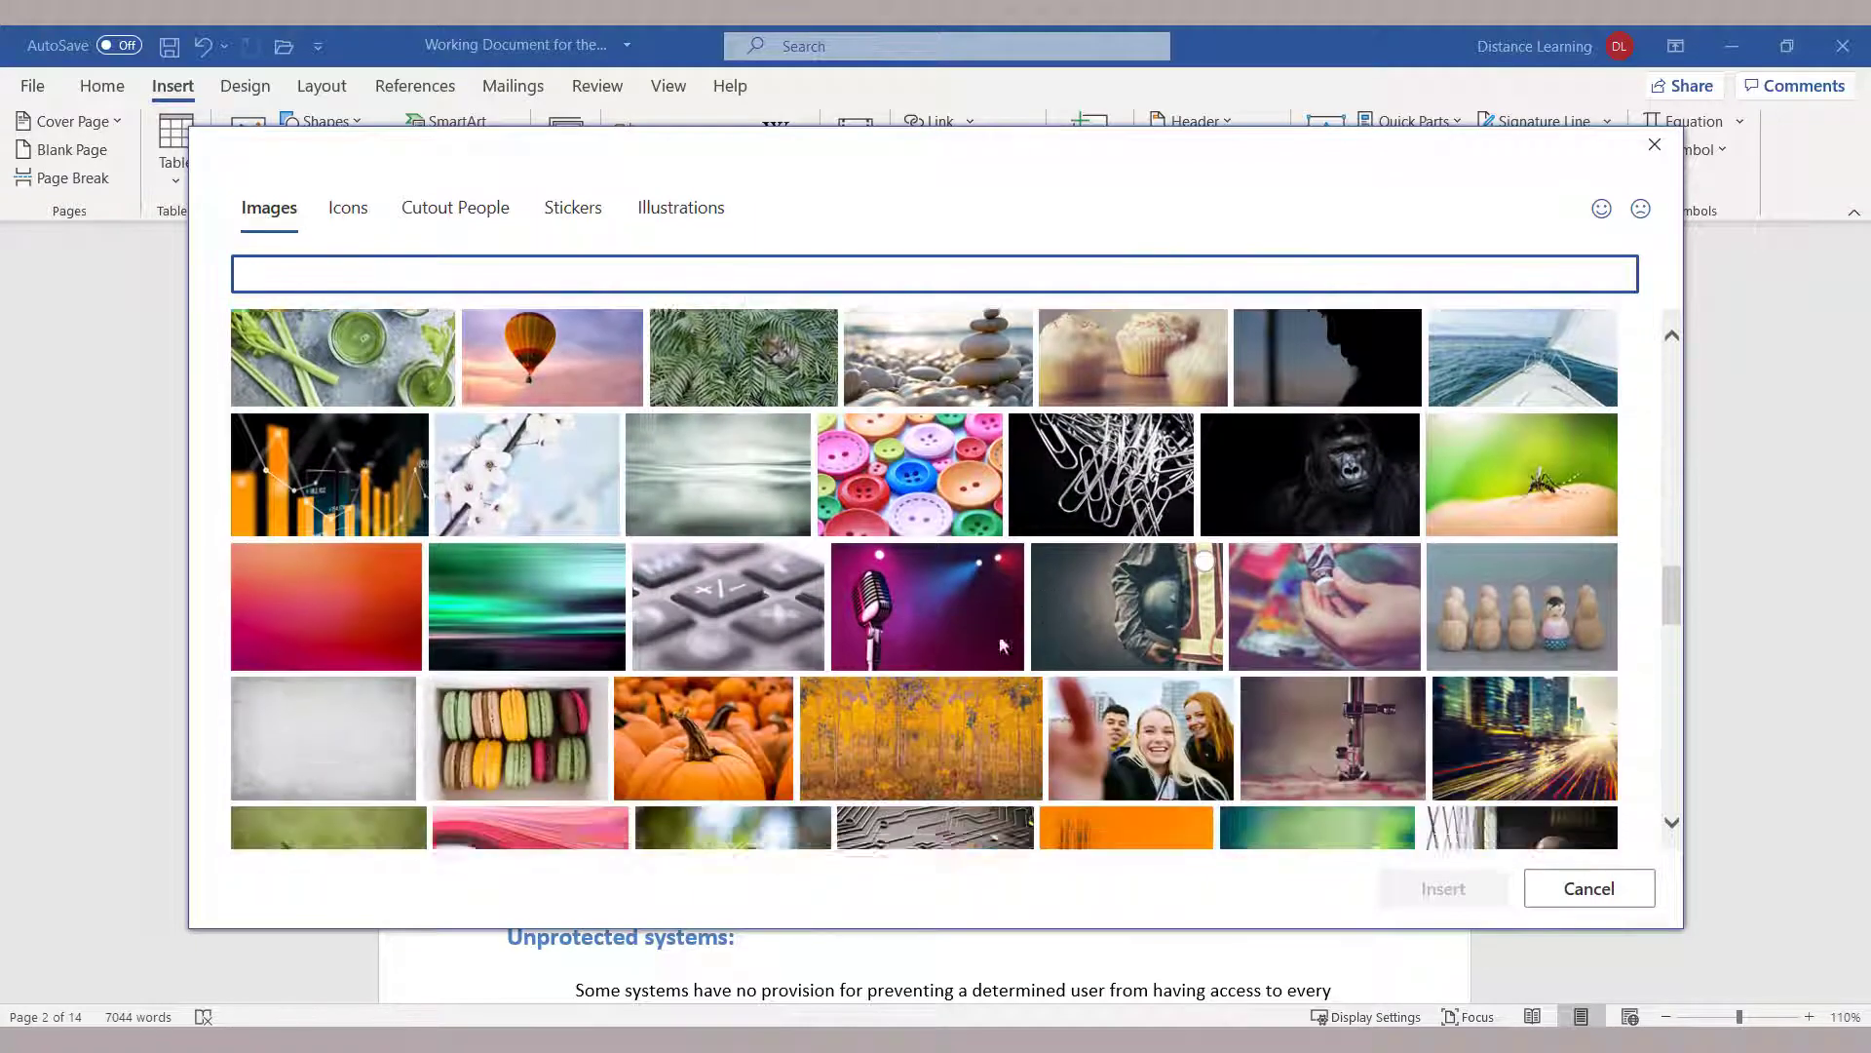
pyautogui.scroll(-4, 945, 619)
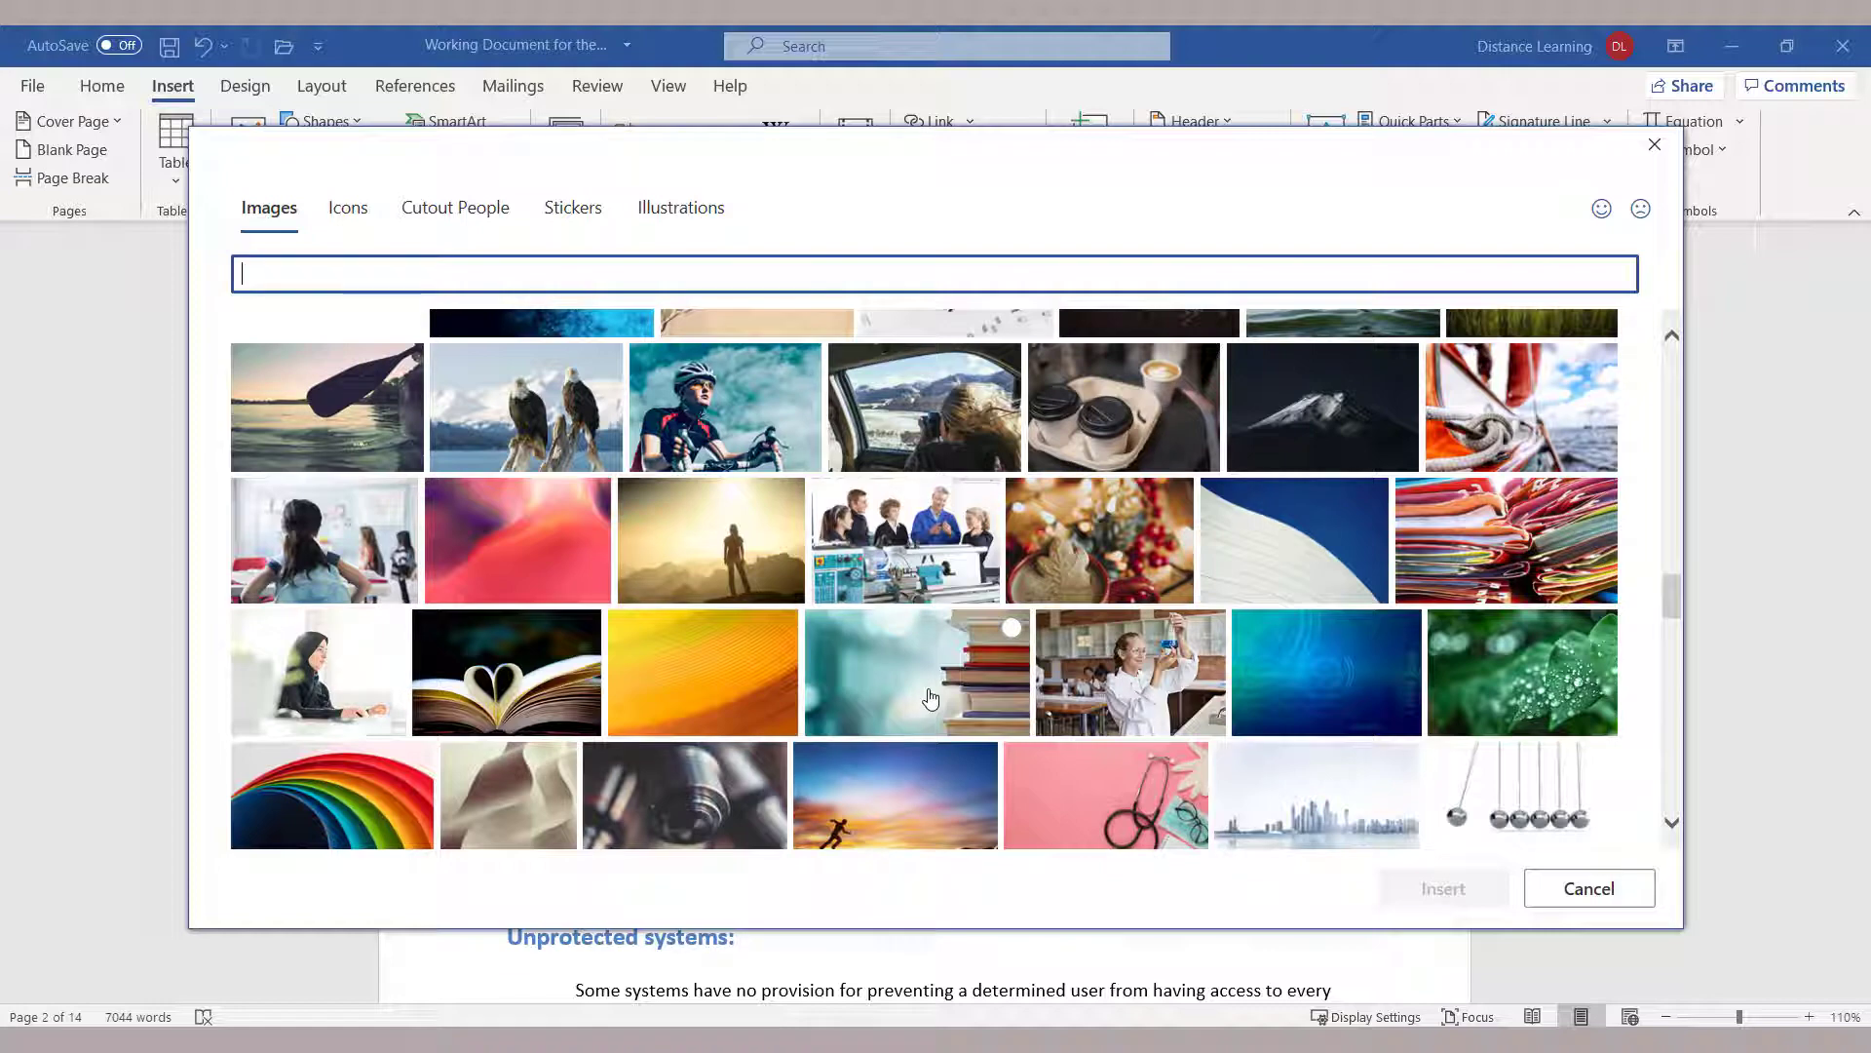
pyautogui.click(931, 698)
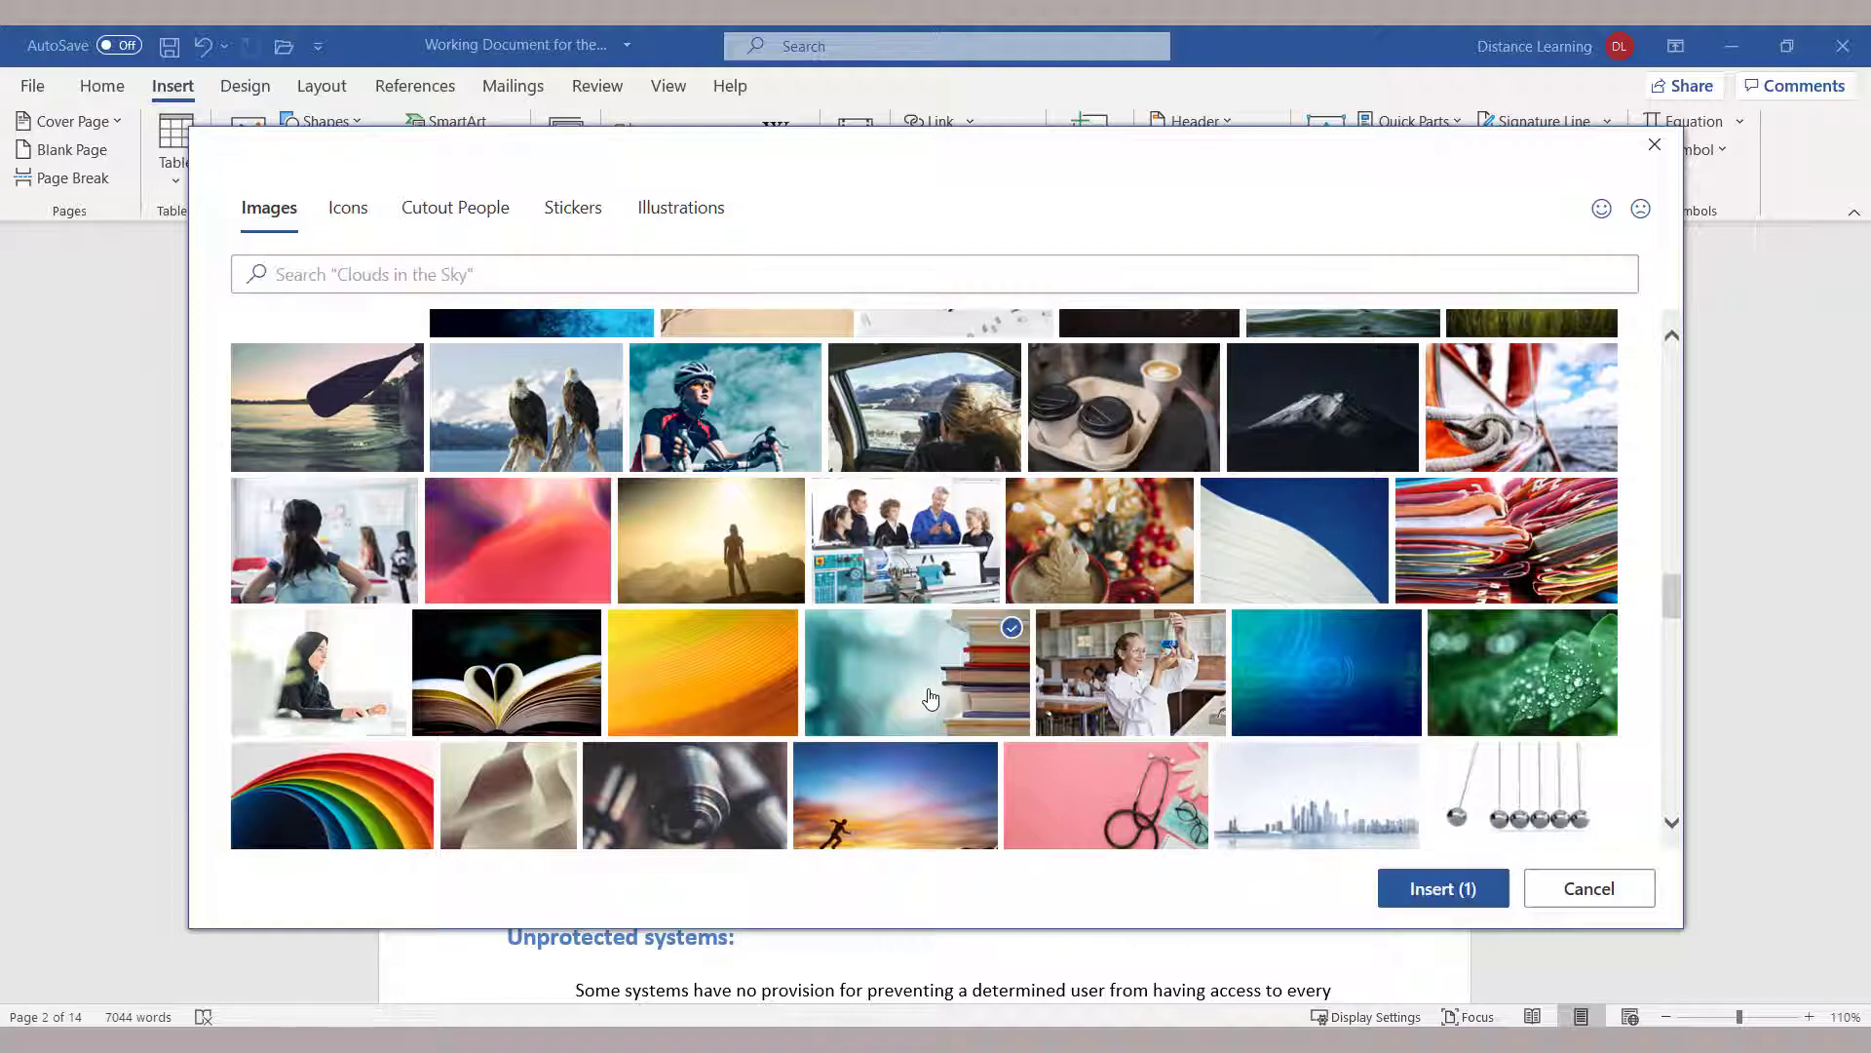
pyautogui.click(1433, 888)
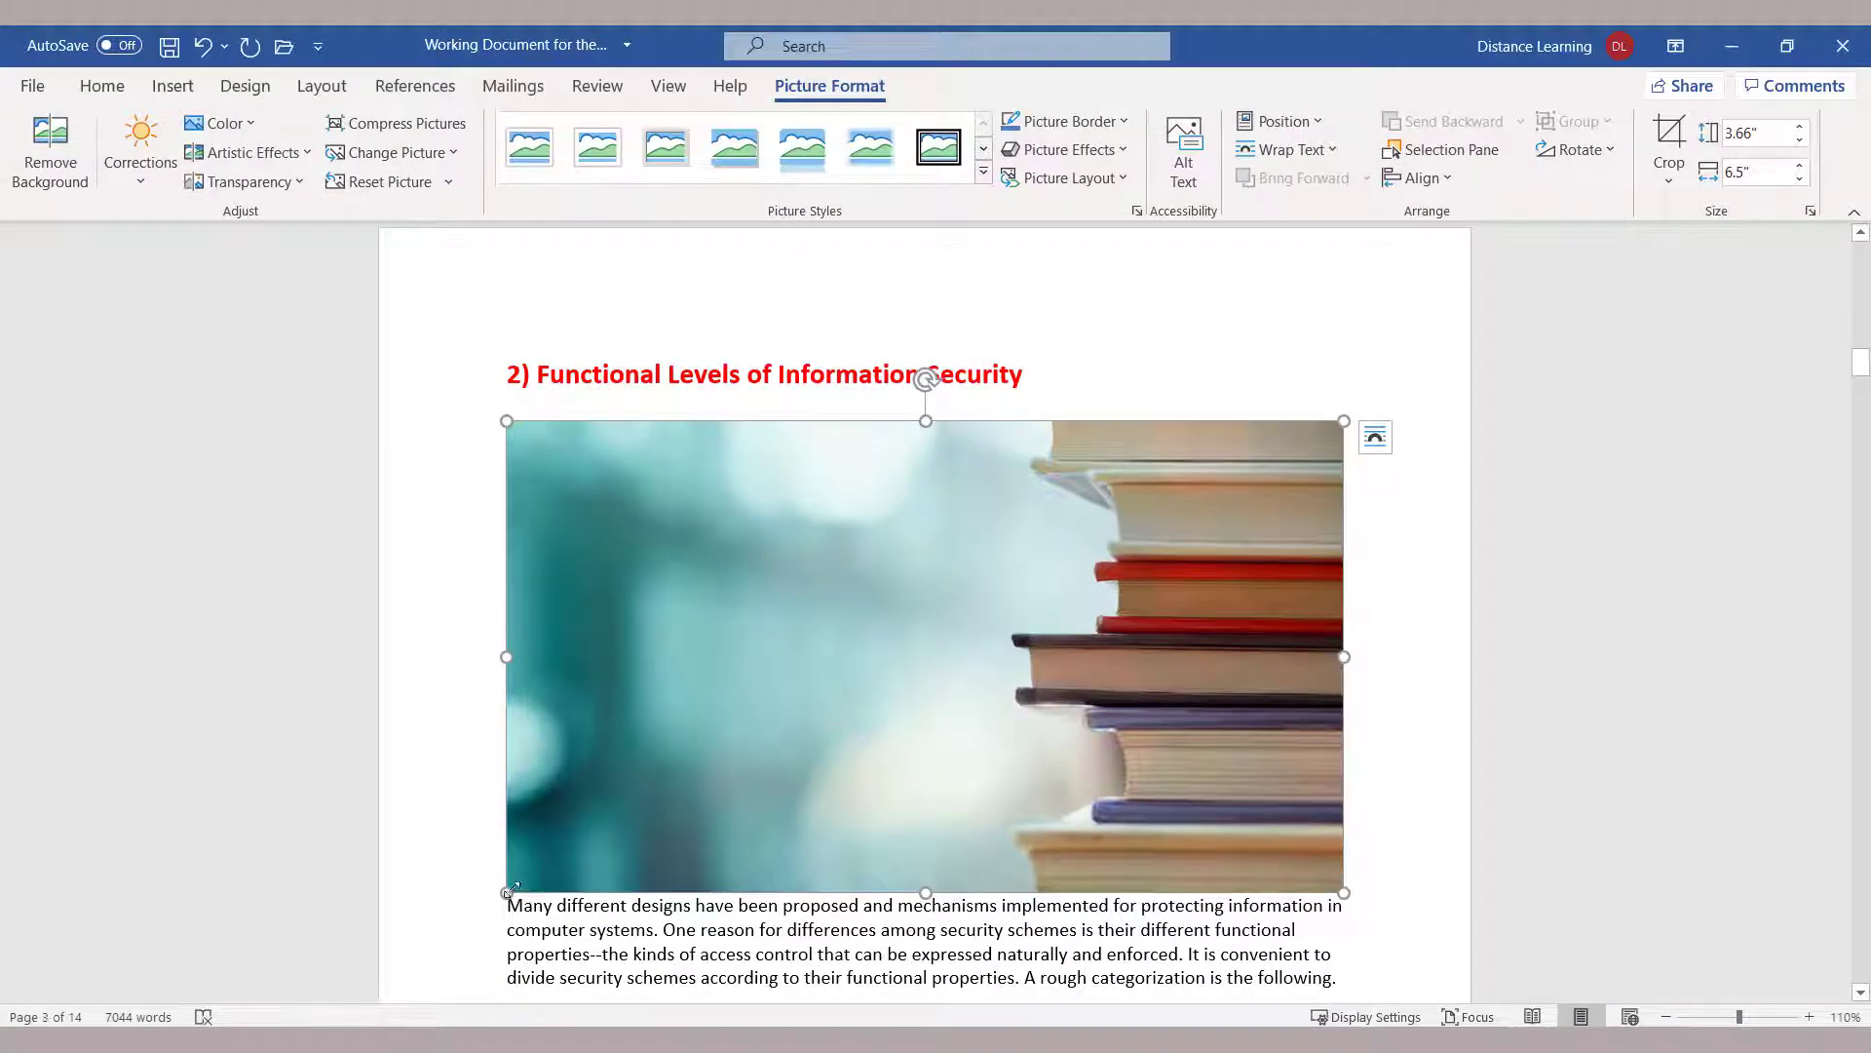
# Shrink the books picture to about 1.93" high by 3.43" wide and set its text wrapping to Through
pyautogui.moveTo(507, 891); pyautogui.dragTo(814, 670)
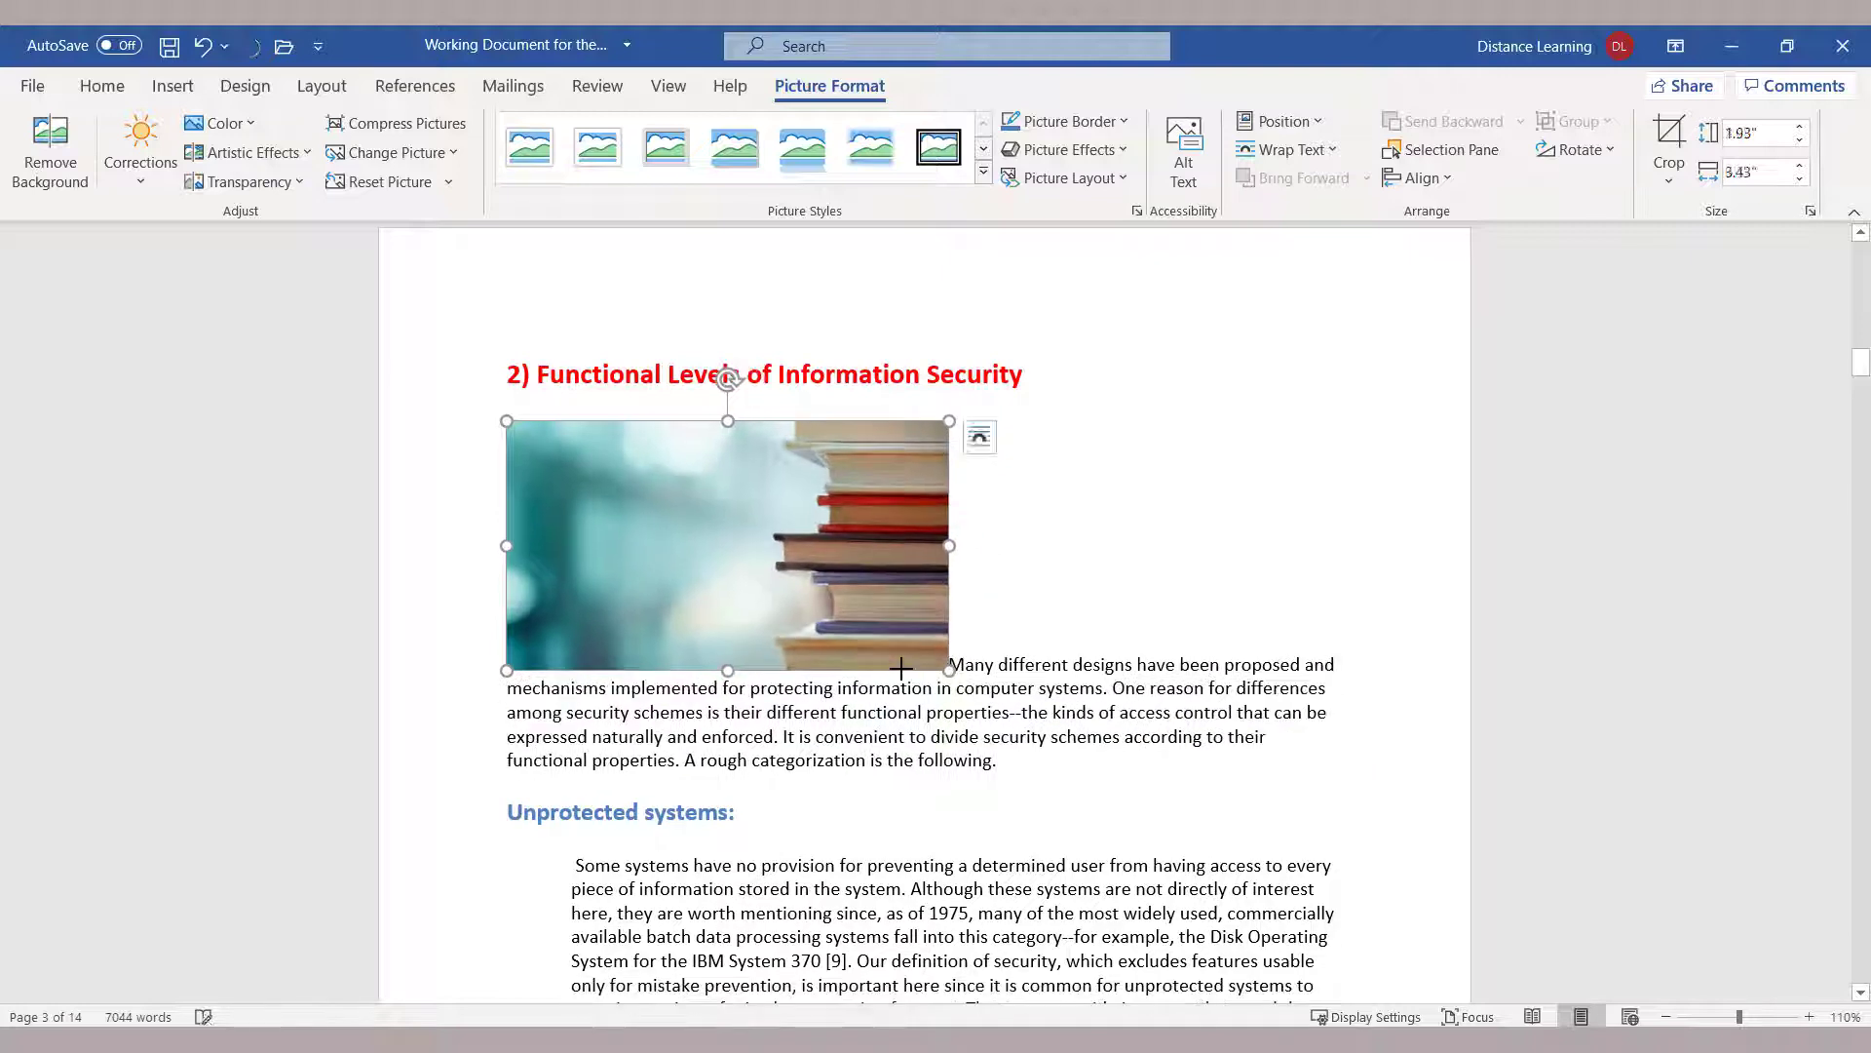
pyautogui.click(1296, 150)
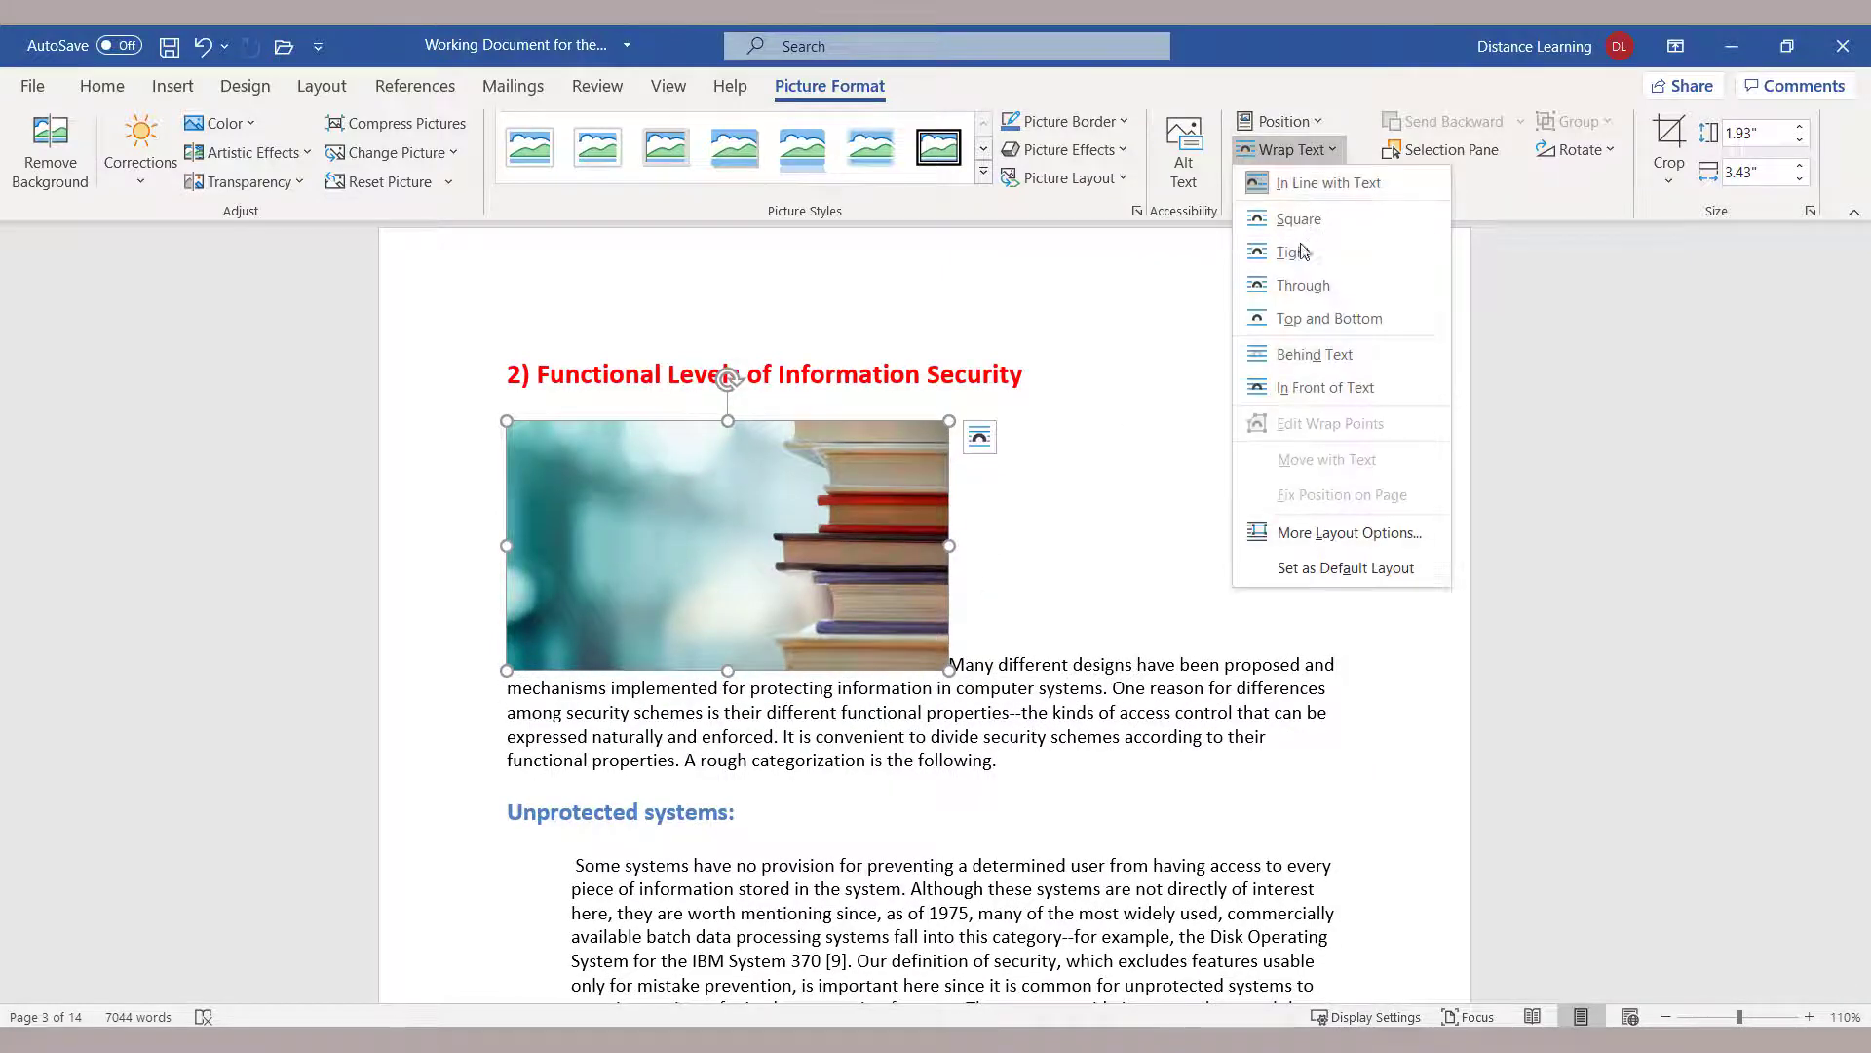
pyautogui.click(1289, 298)
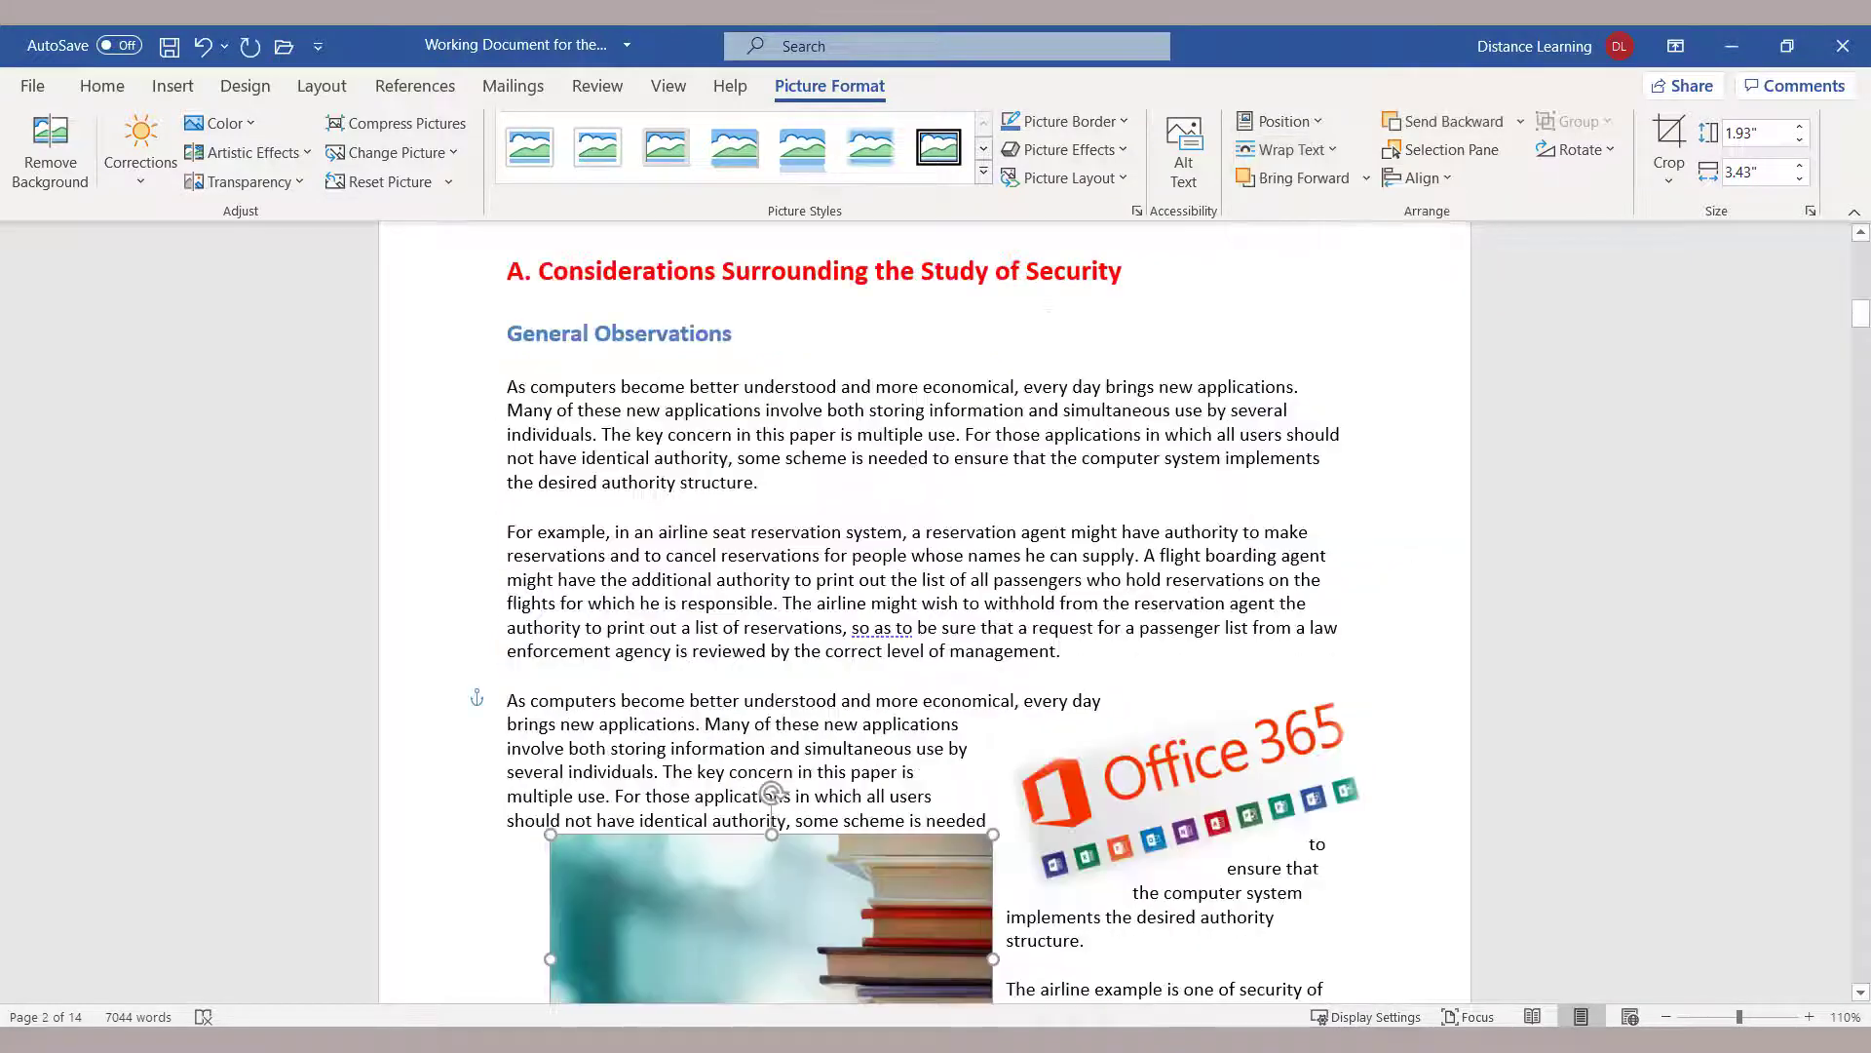
# Move the books picture into the paragraph beginning "The airline example", just below its first line
pyautogui.moveTo(765, 984); pyautogui.dragTo(731, 1020)
pyautogui.scroll(-3, 893, 672)
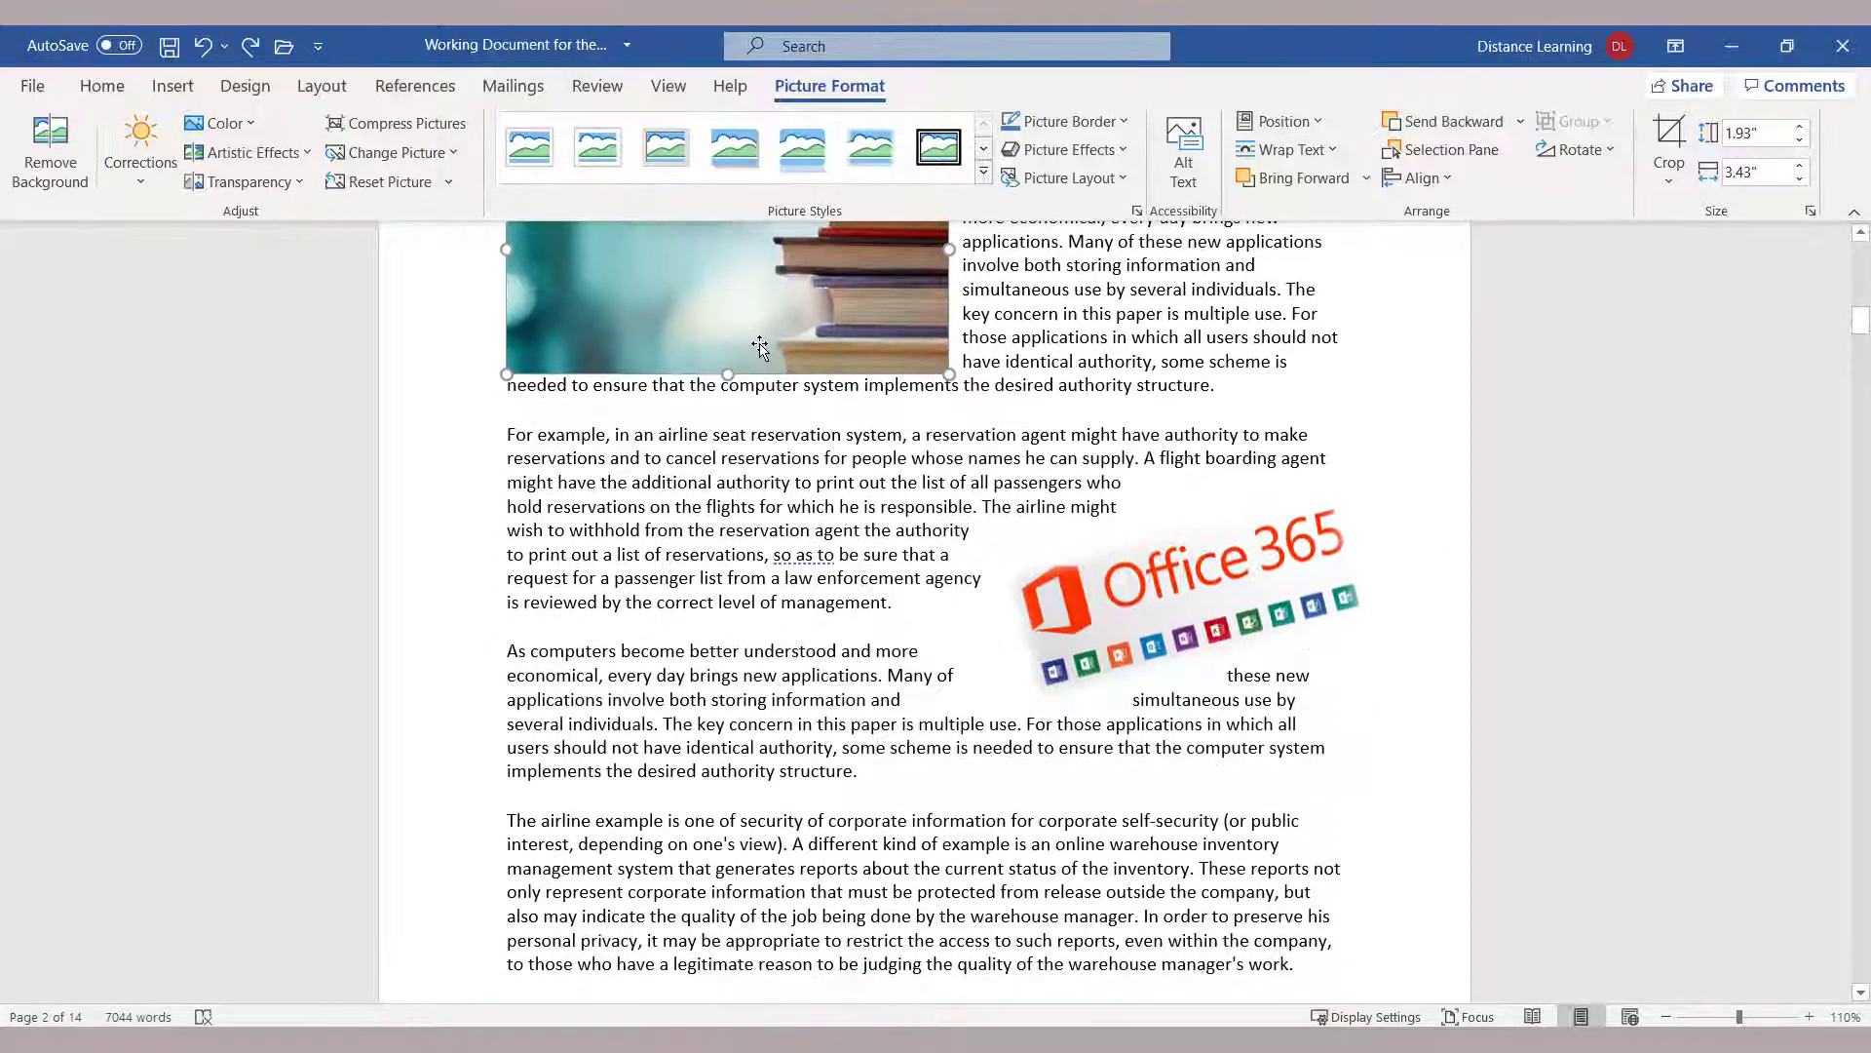
pyautogui.moveTo(760, 349); pyautogui.dragTo(840, 984)
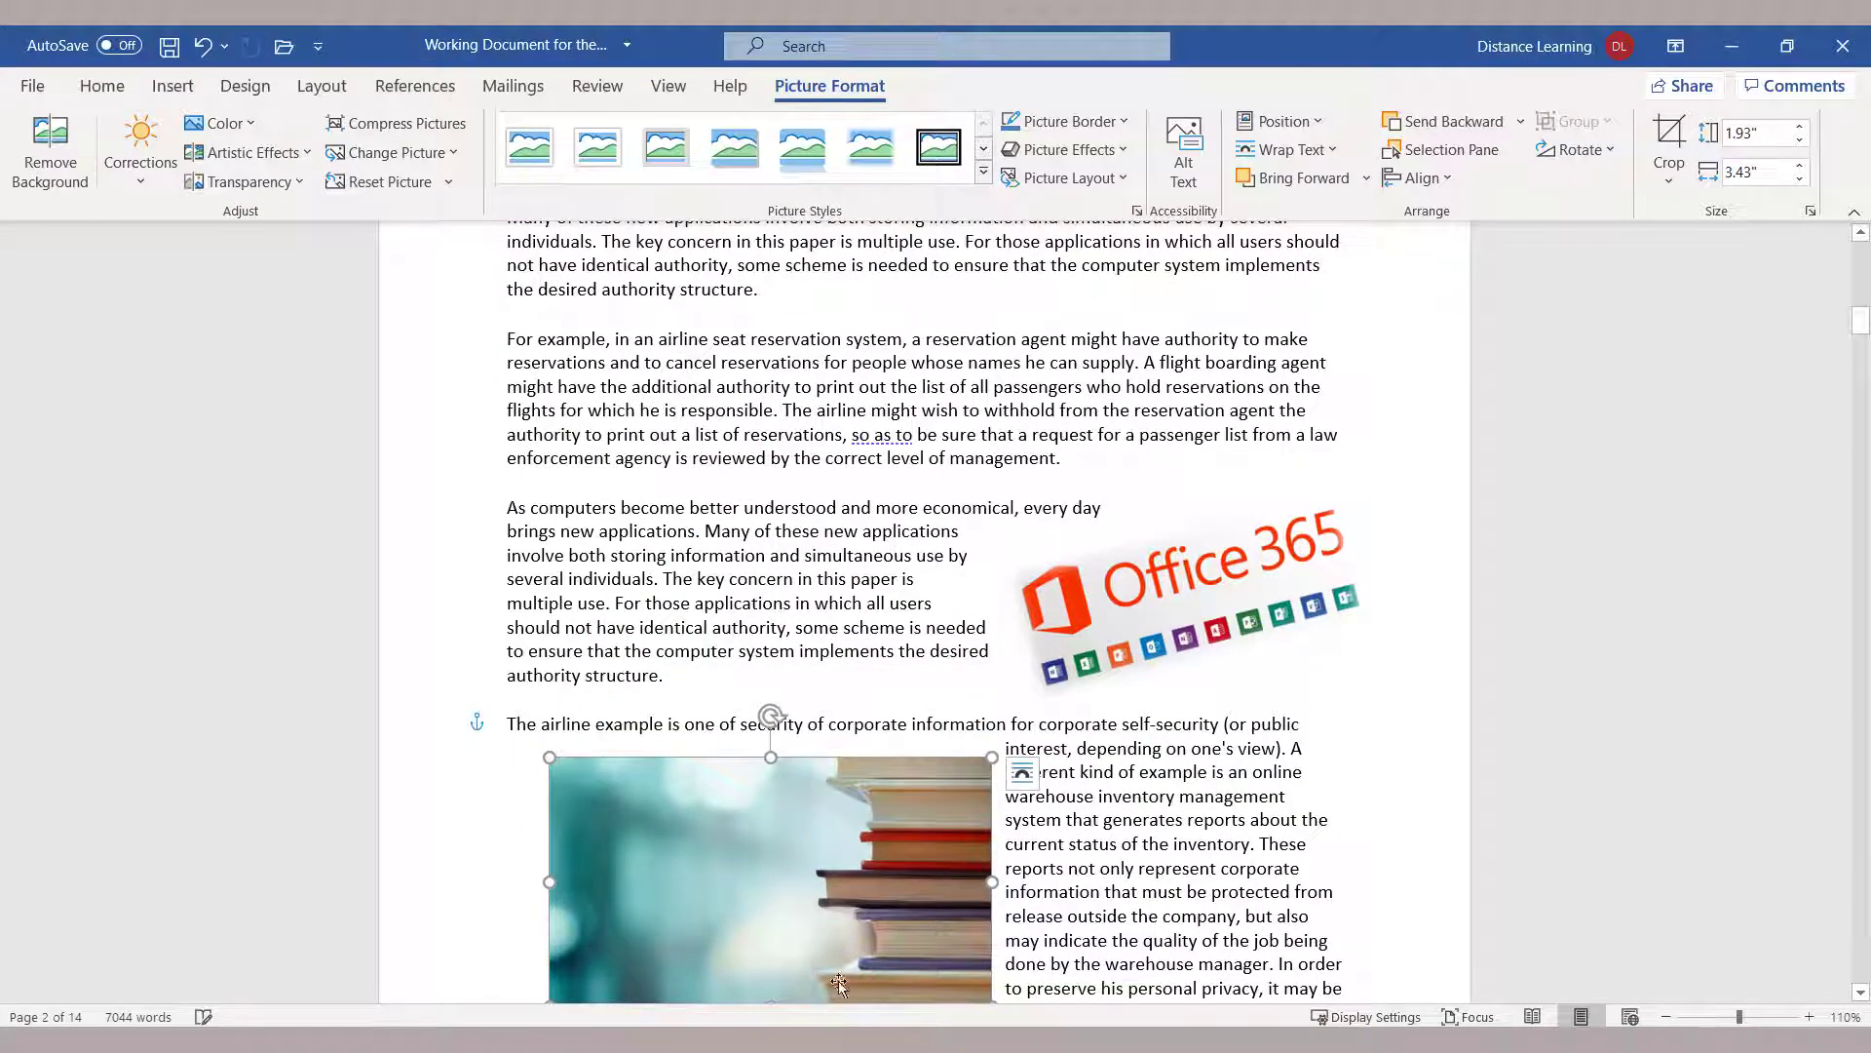
# Search online pictures for "office 365" to insert one before the first paragraph under "2) Functional Levels of Information Security"
pyautogui.scroll(-1, 1257, 916)
pyautogui.scroll(-6, 1237, 743)
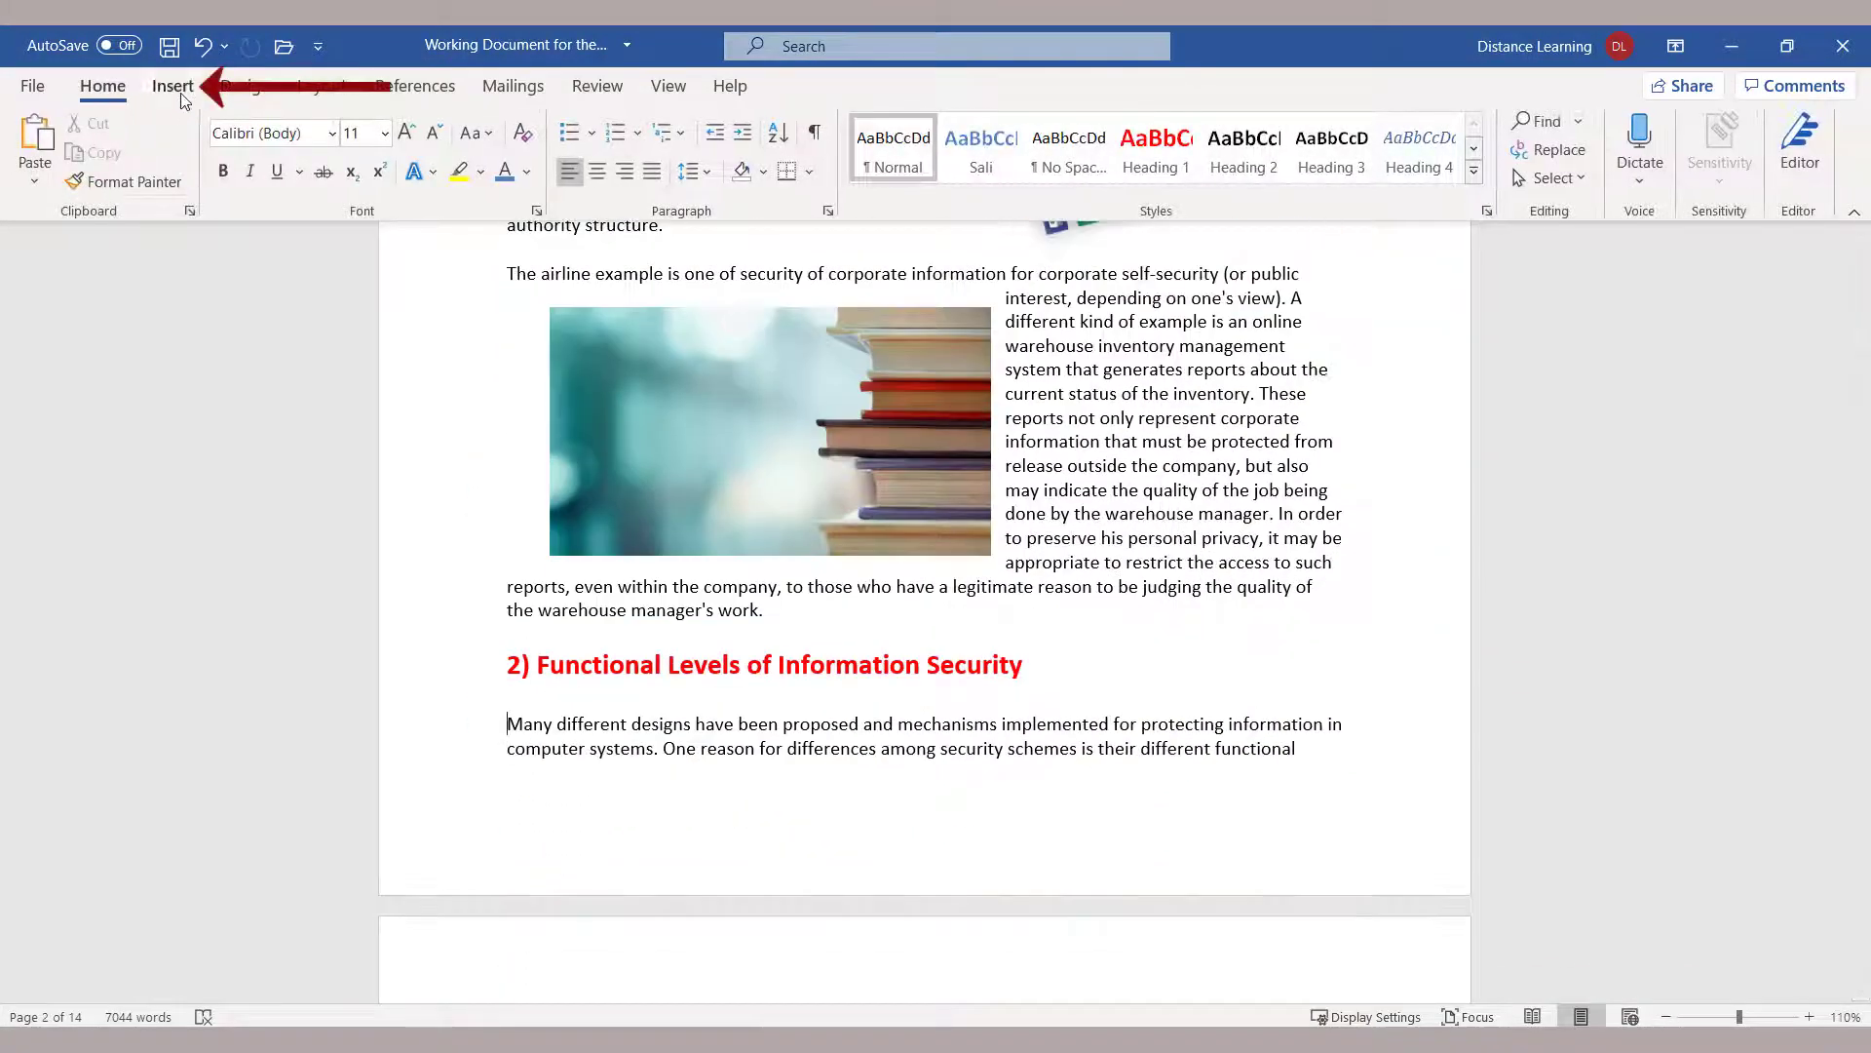
pyautogui.click(190, 88)
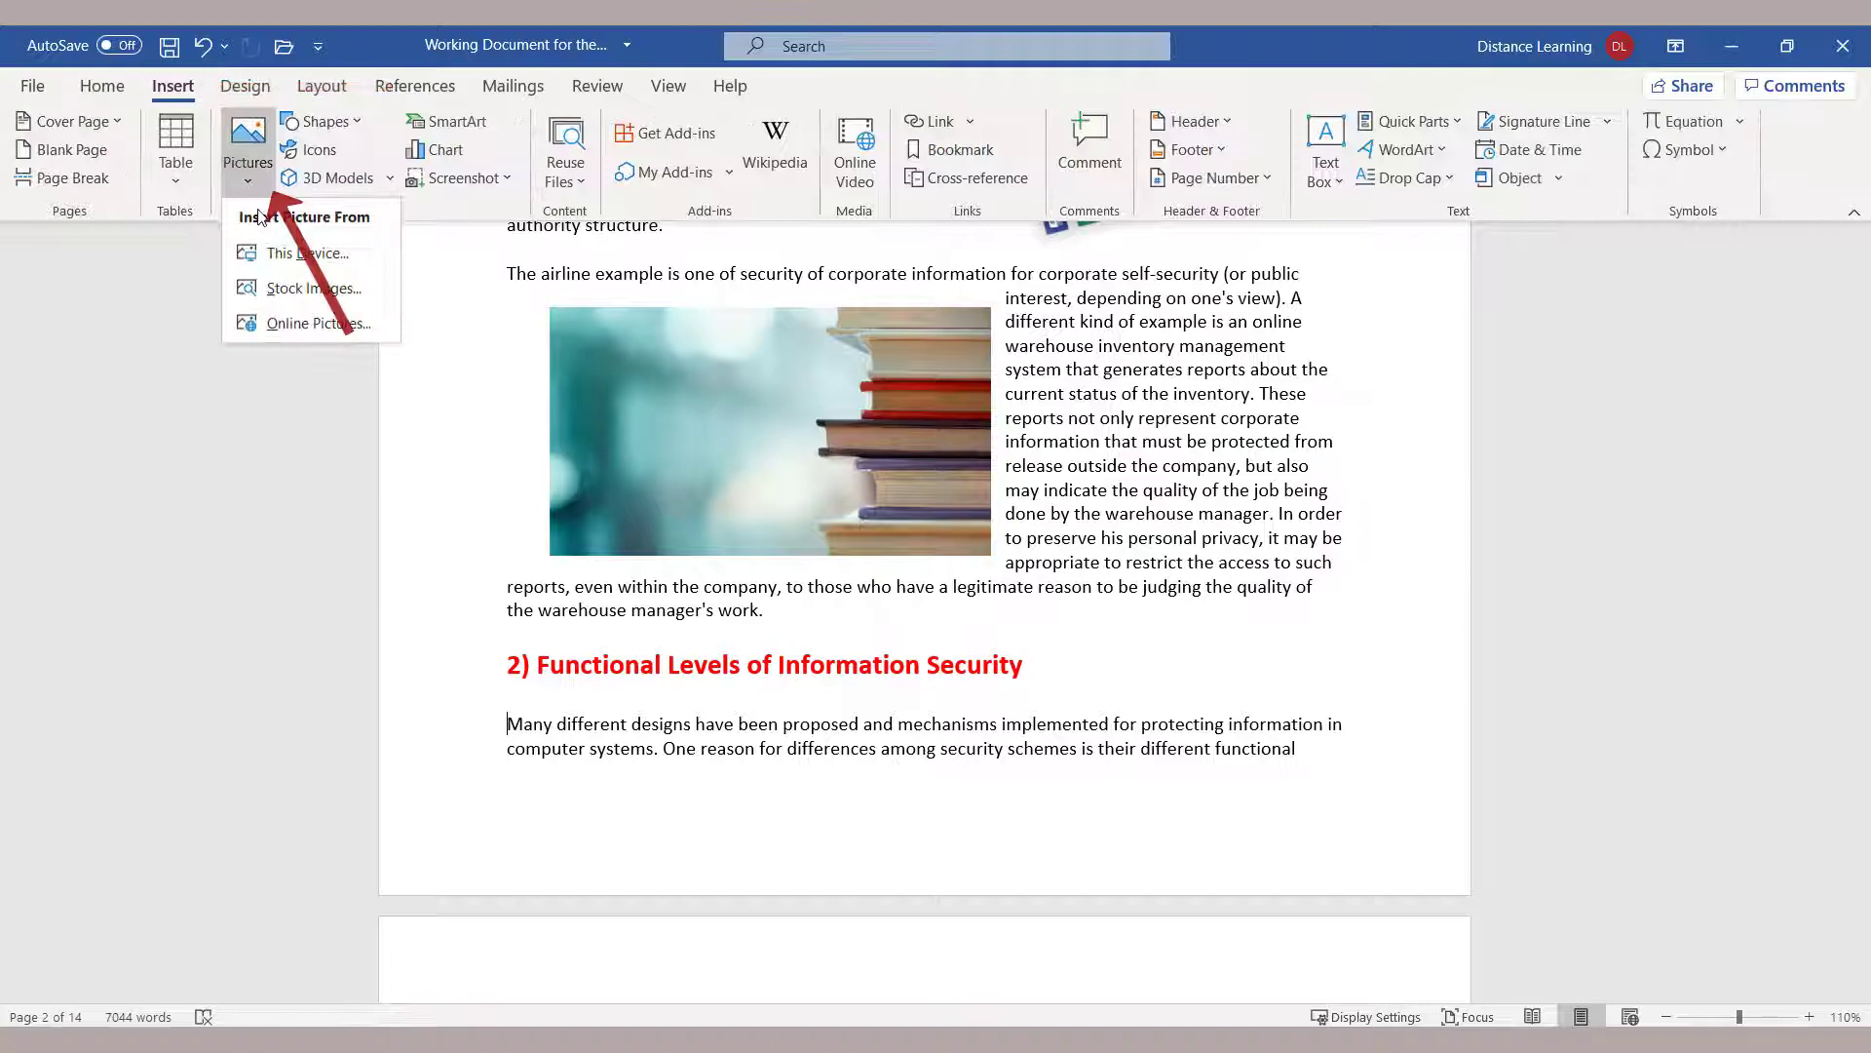
pyautogui.click(288, 323)
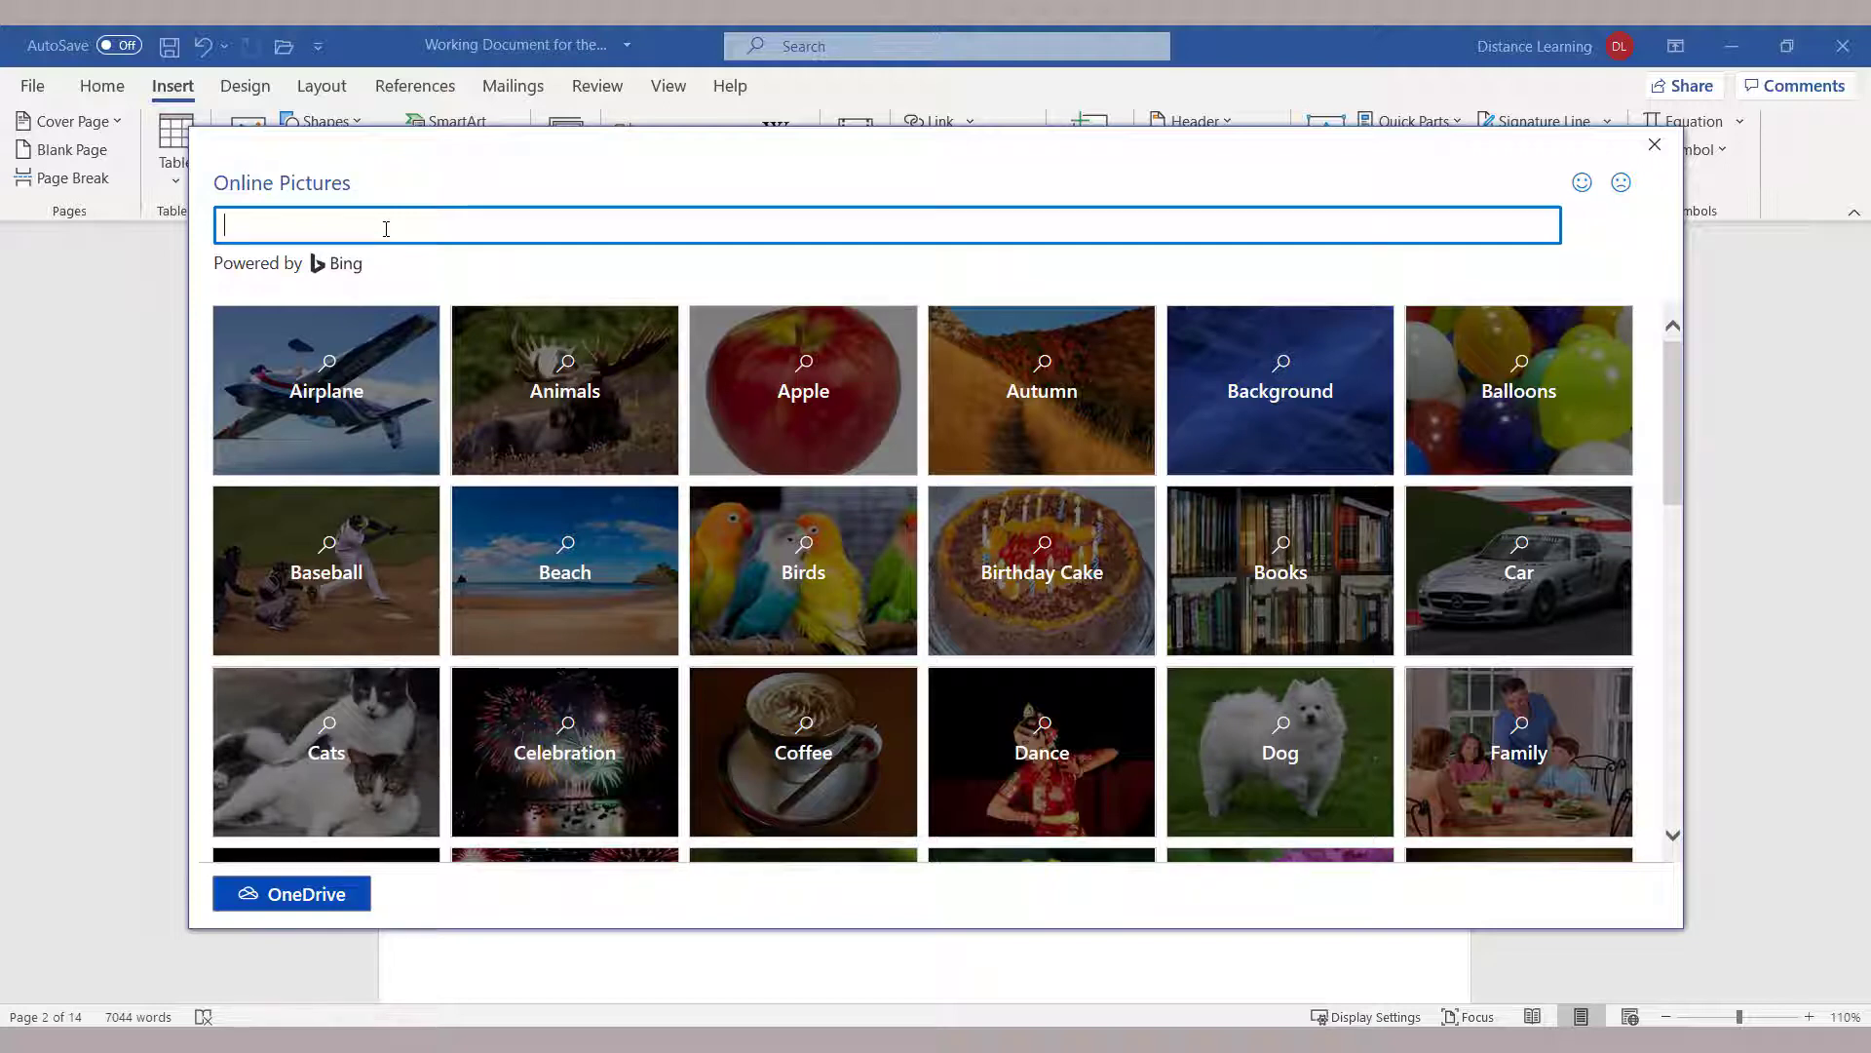
pyautogui.write('office 365')
pyautogui.press('Return')
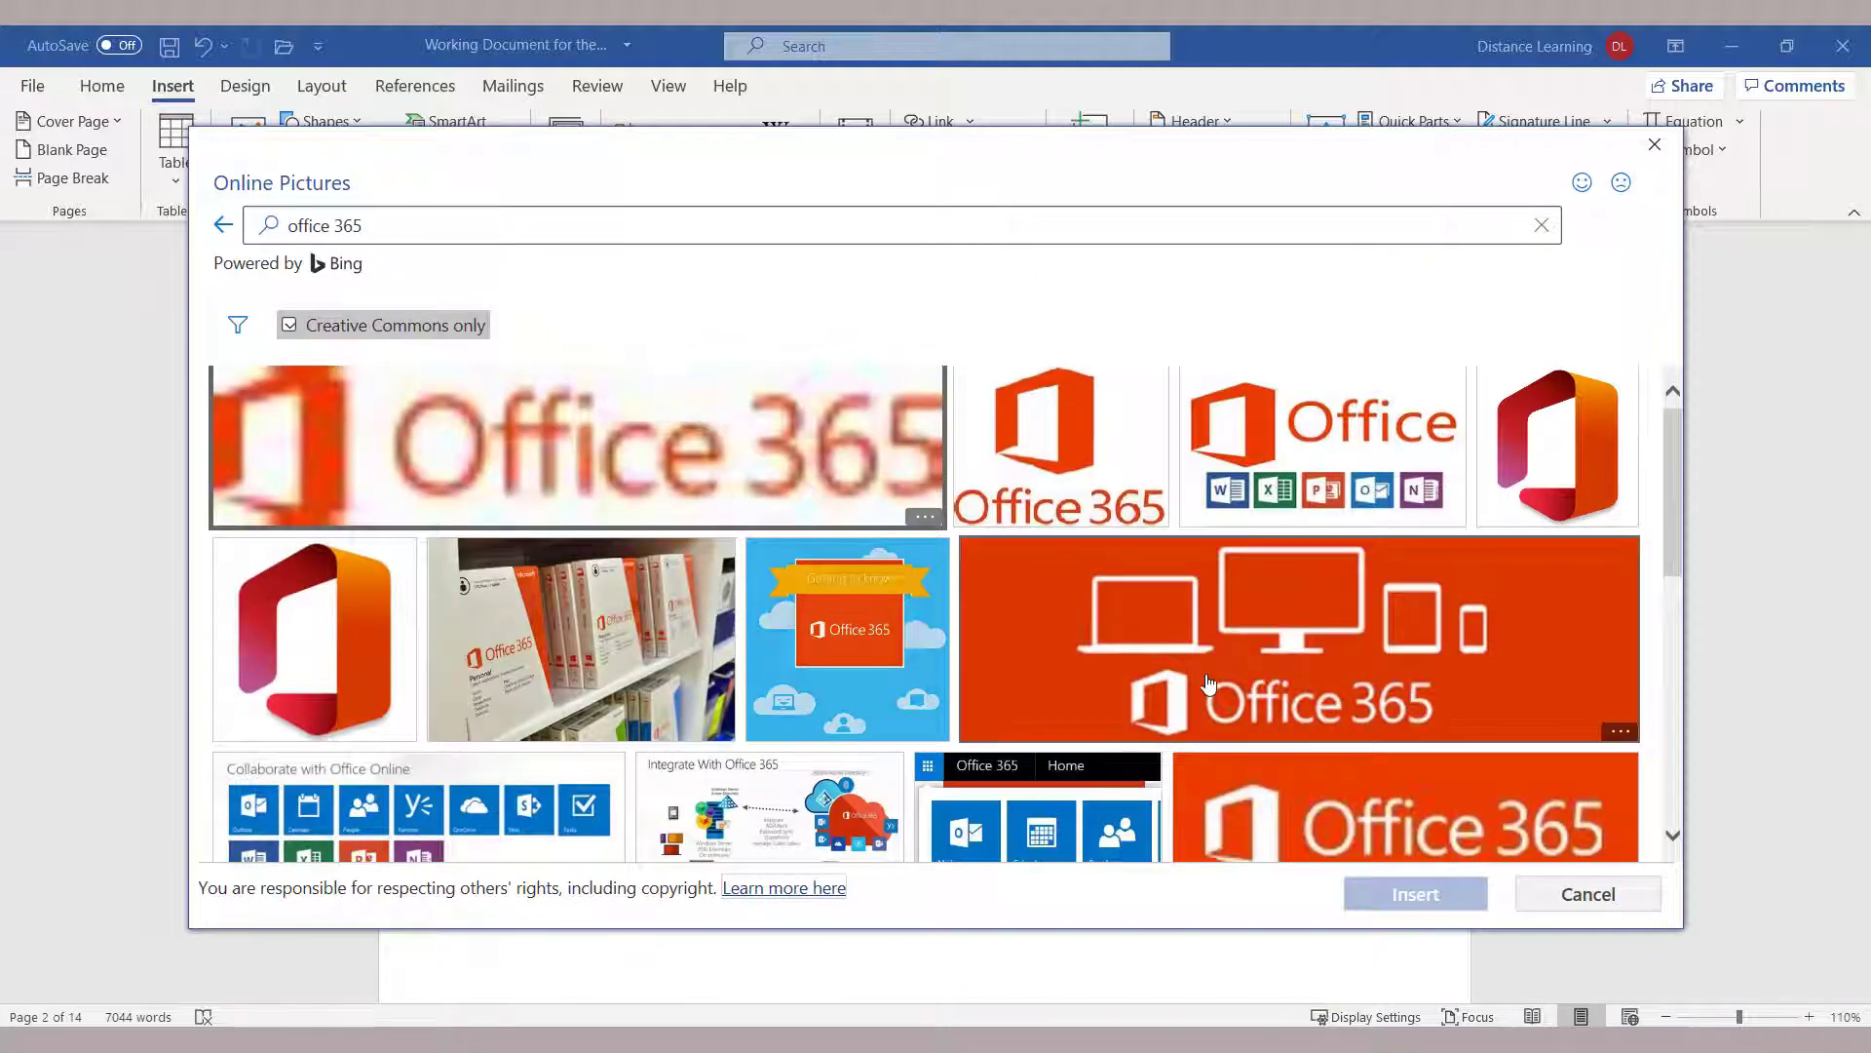
# Insert the red-and-orange Office logo from the online results and shrink it to about 1.86" high by 1.77" wide
pyautogui.click(314, 638)
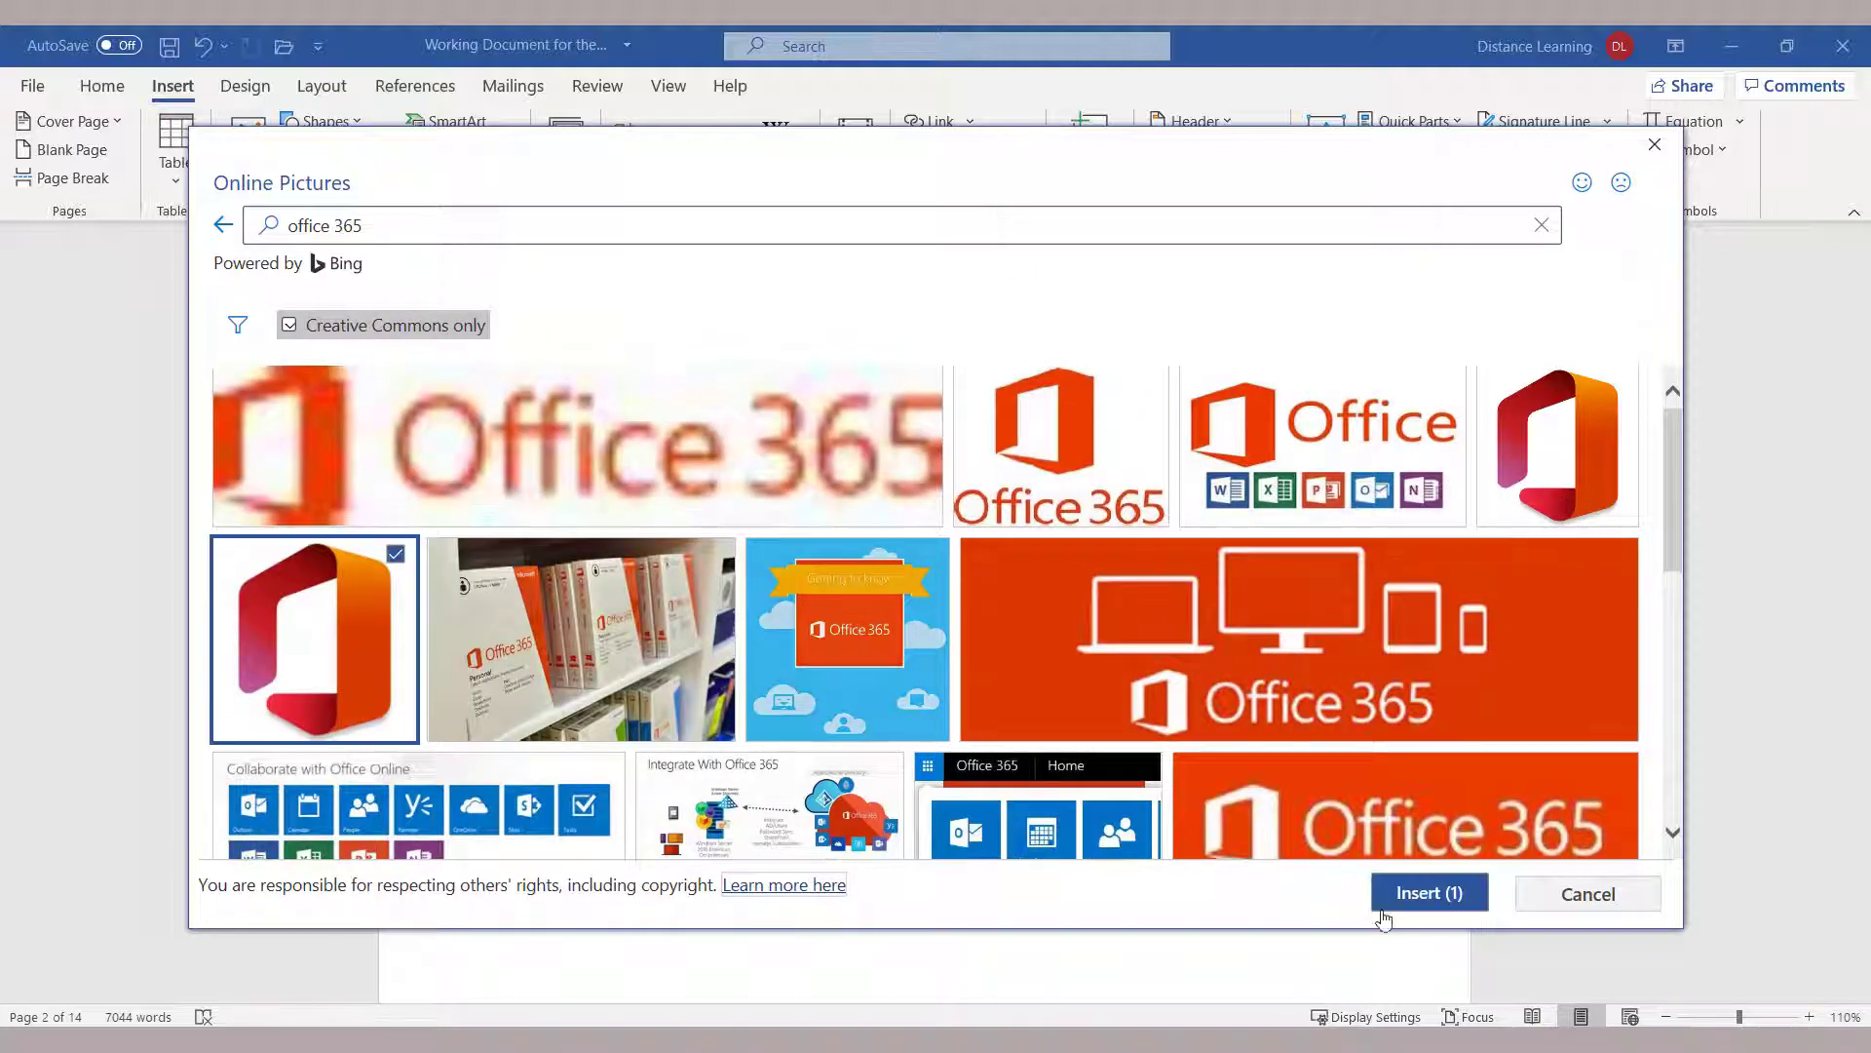
pyautogui.click(1429, 893)
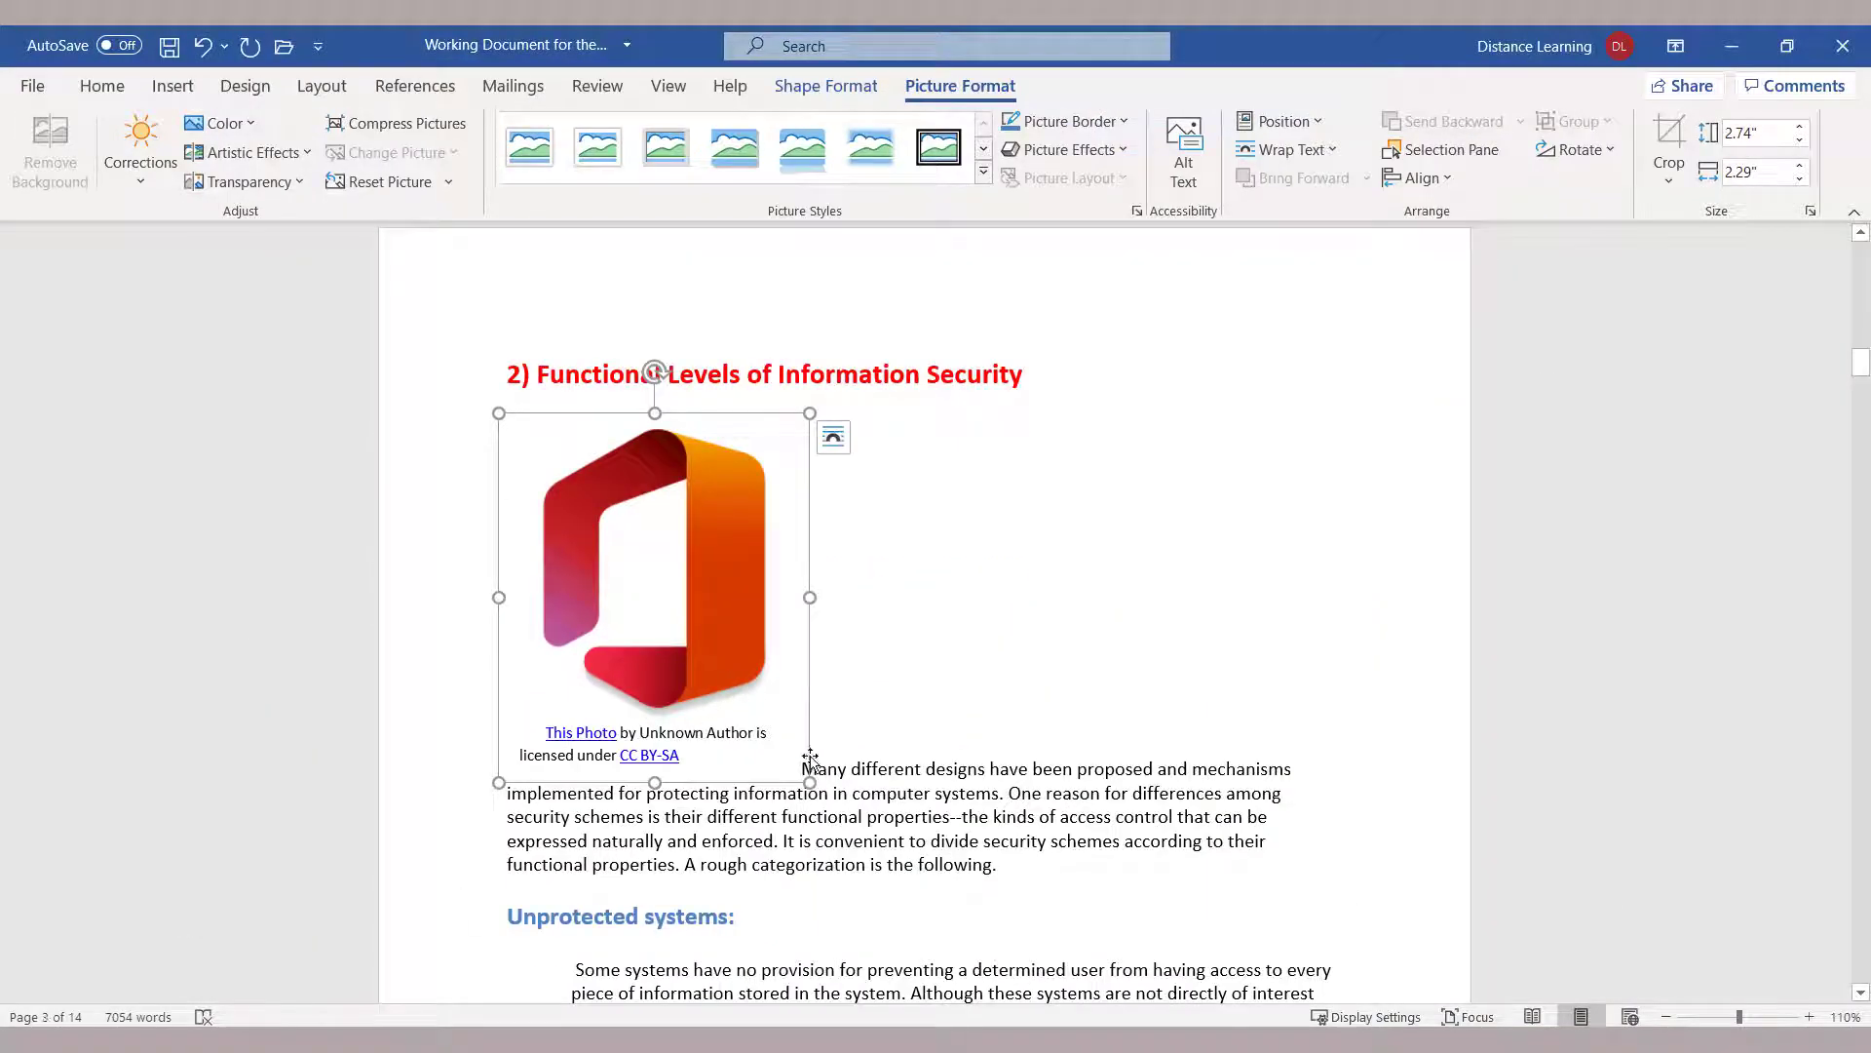
pyautogui.moveTo(802, 777); pyautogui.dragTo(744, 668)
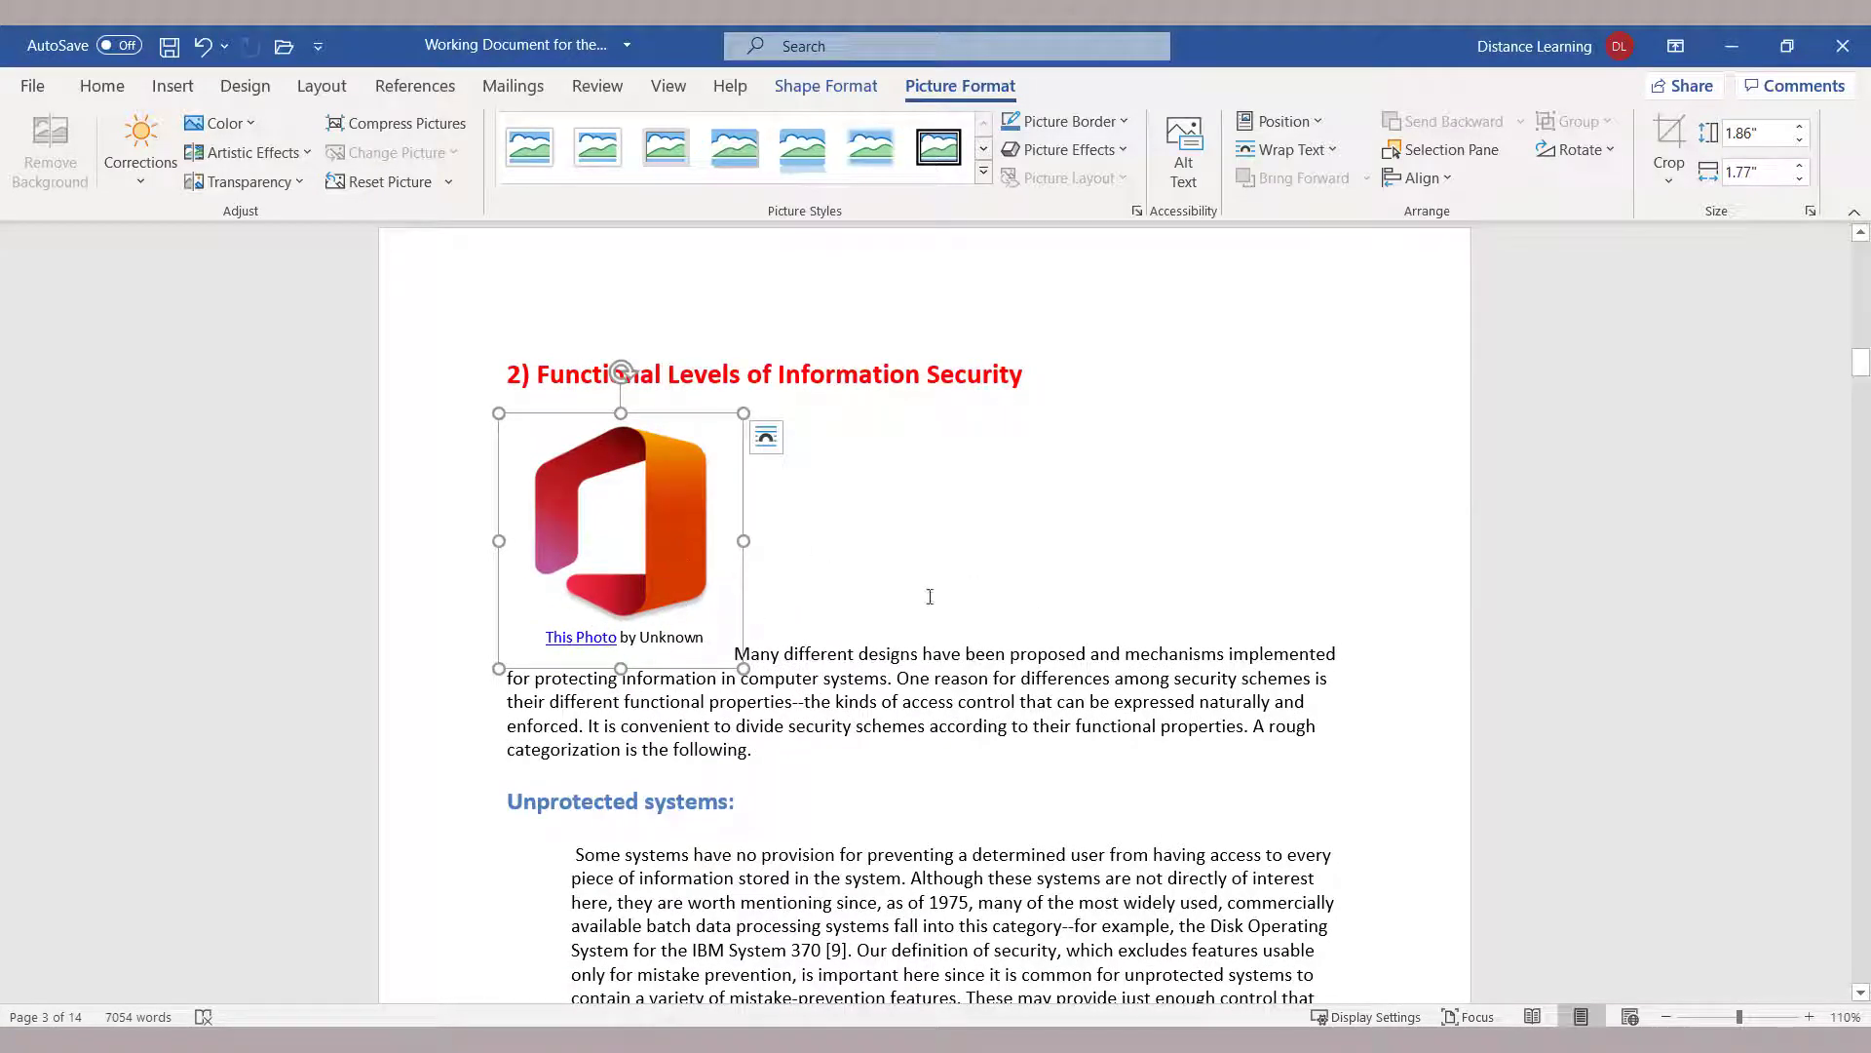
# Apply the drop shadow picture style to the Office logo under "2) Functional Levels of Information Security"
pyautogui.click(892, 548)
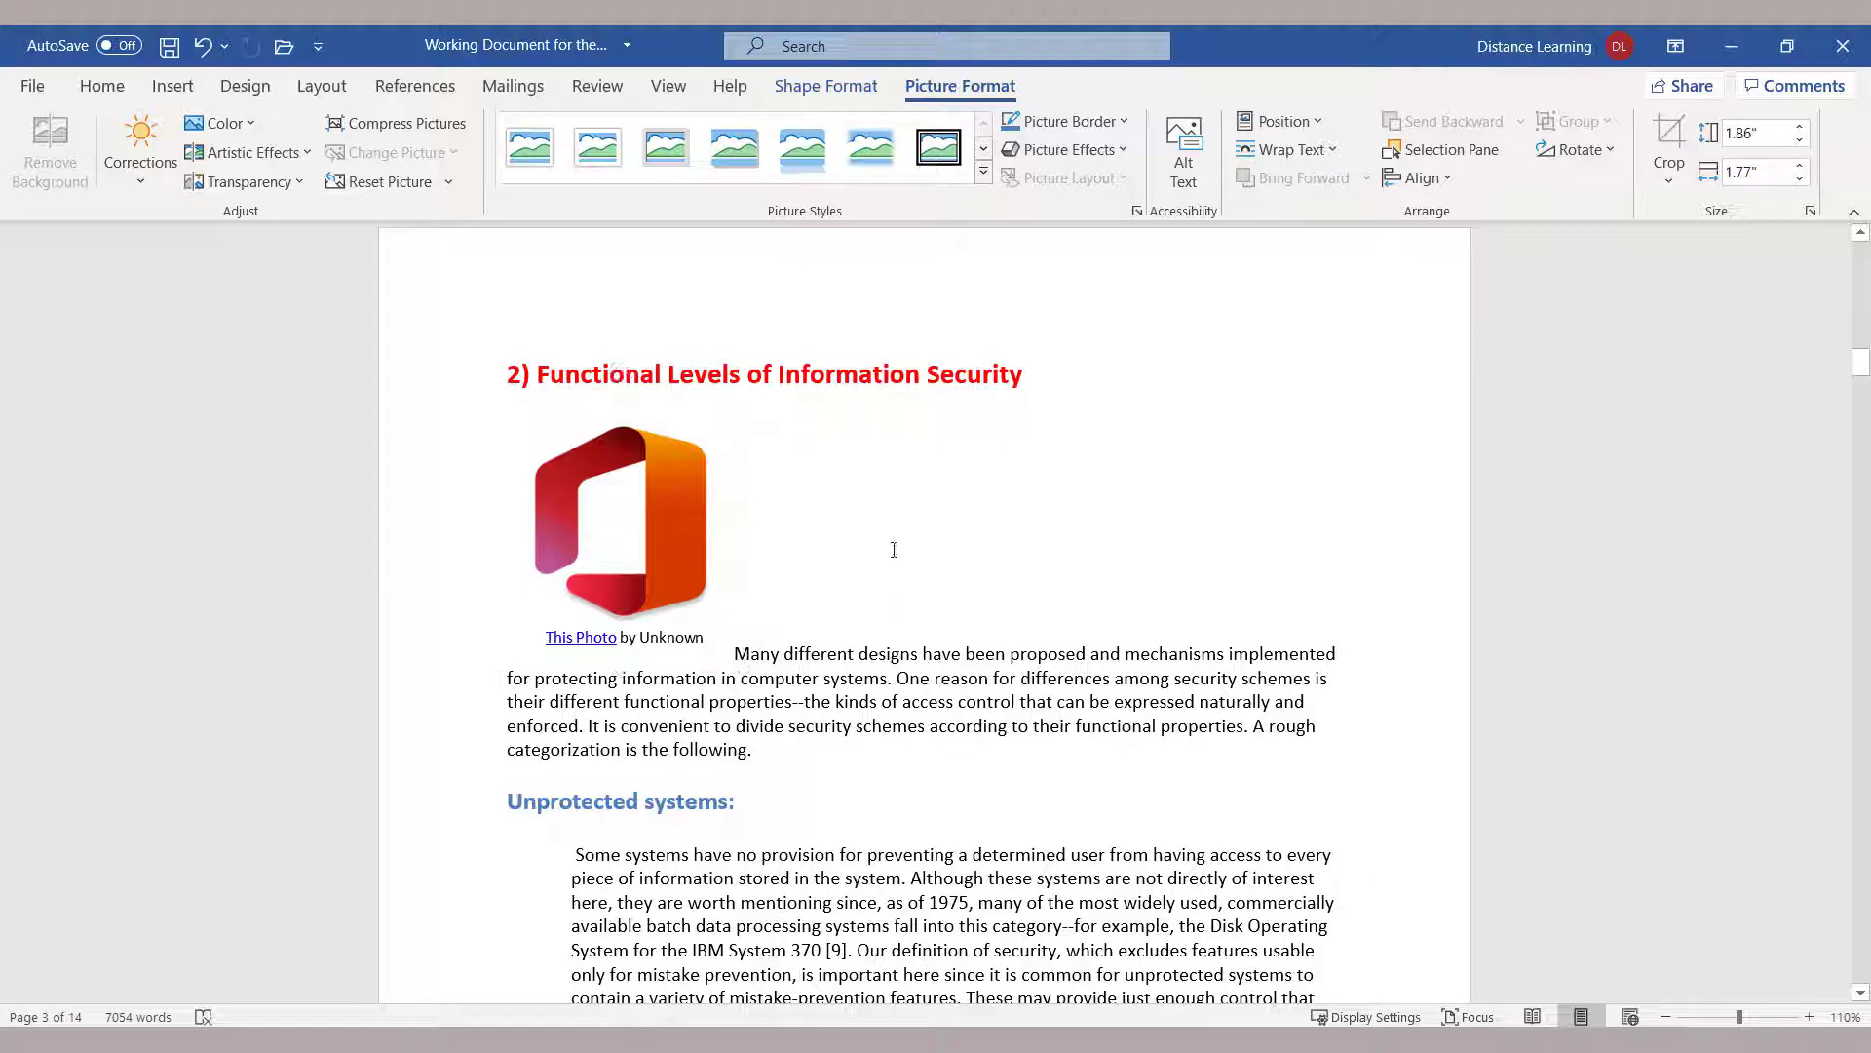
pyautogui.click(693, 554)
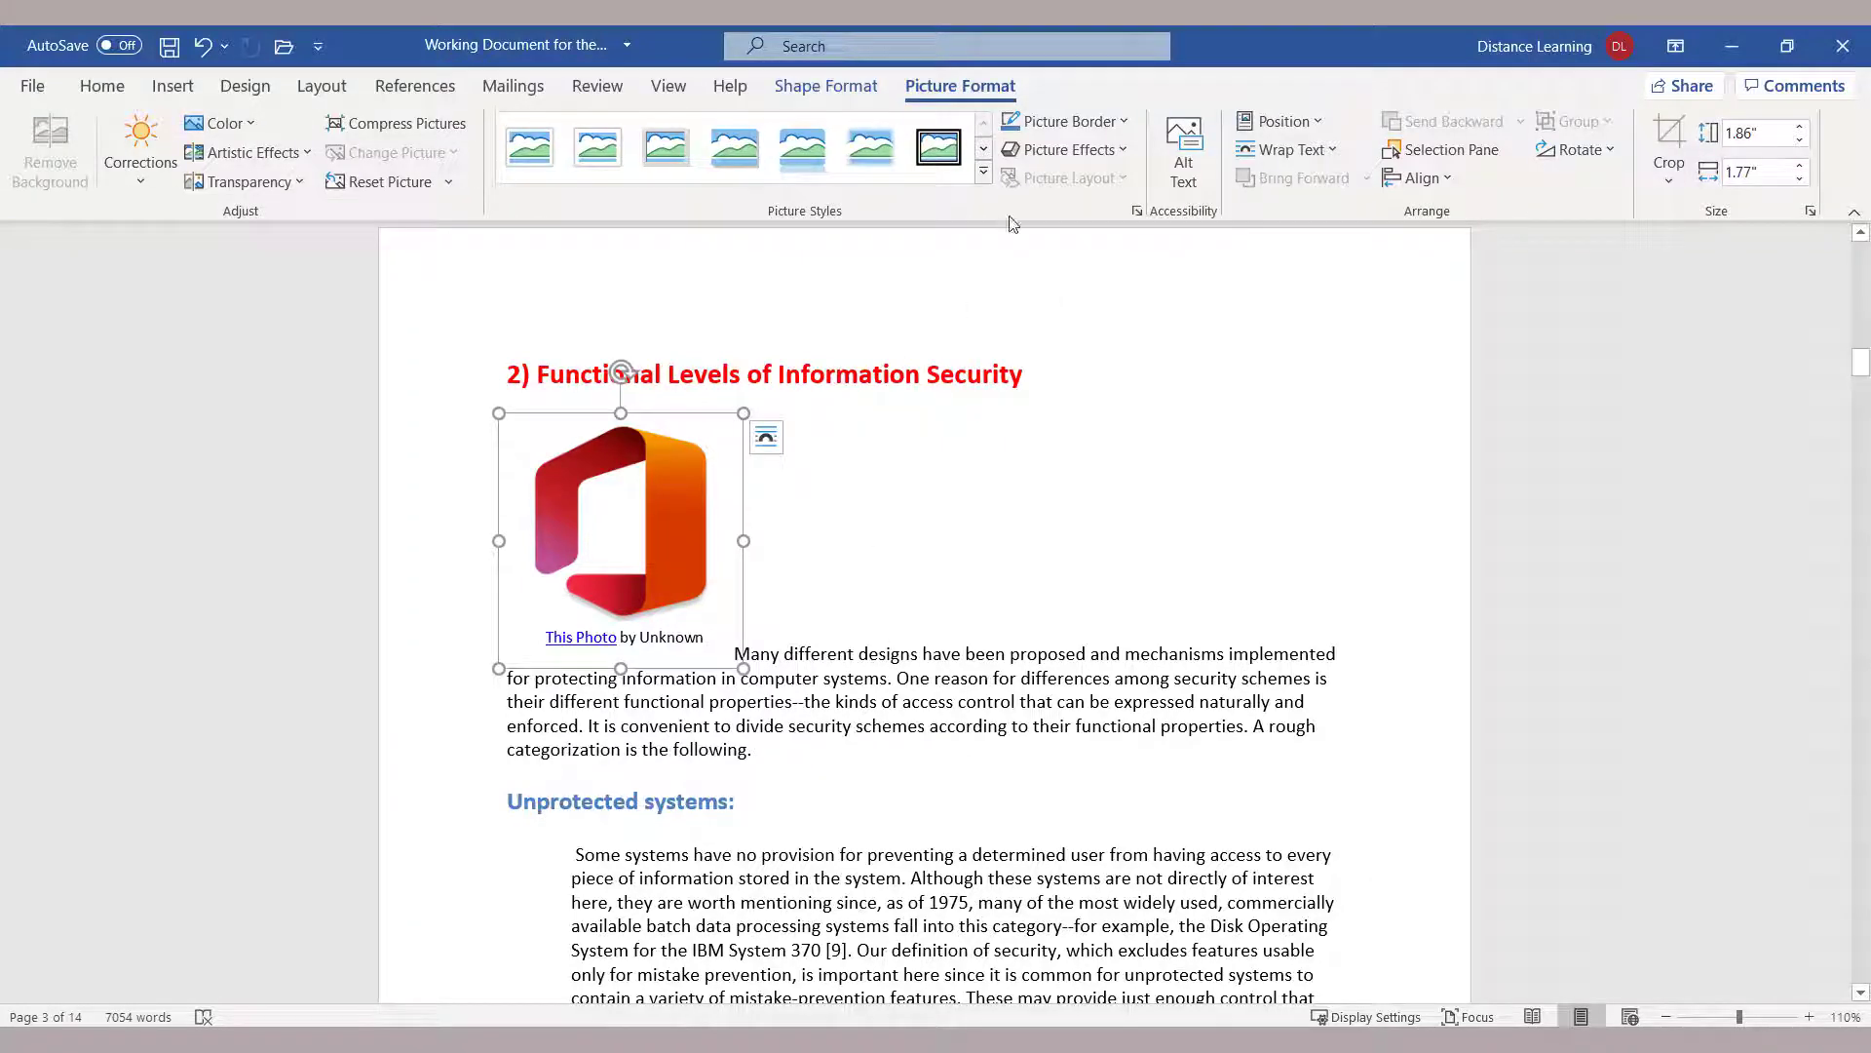
pyautogui.click(752, 154)
pyautogui.click(700, 679)
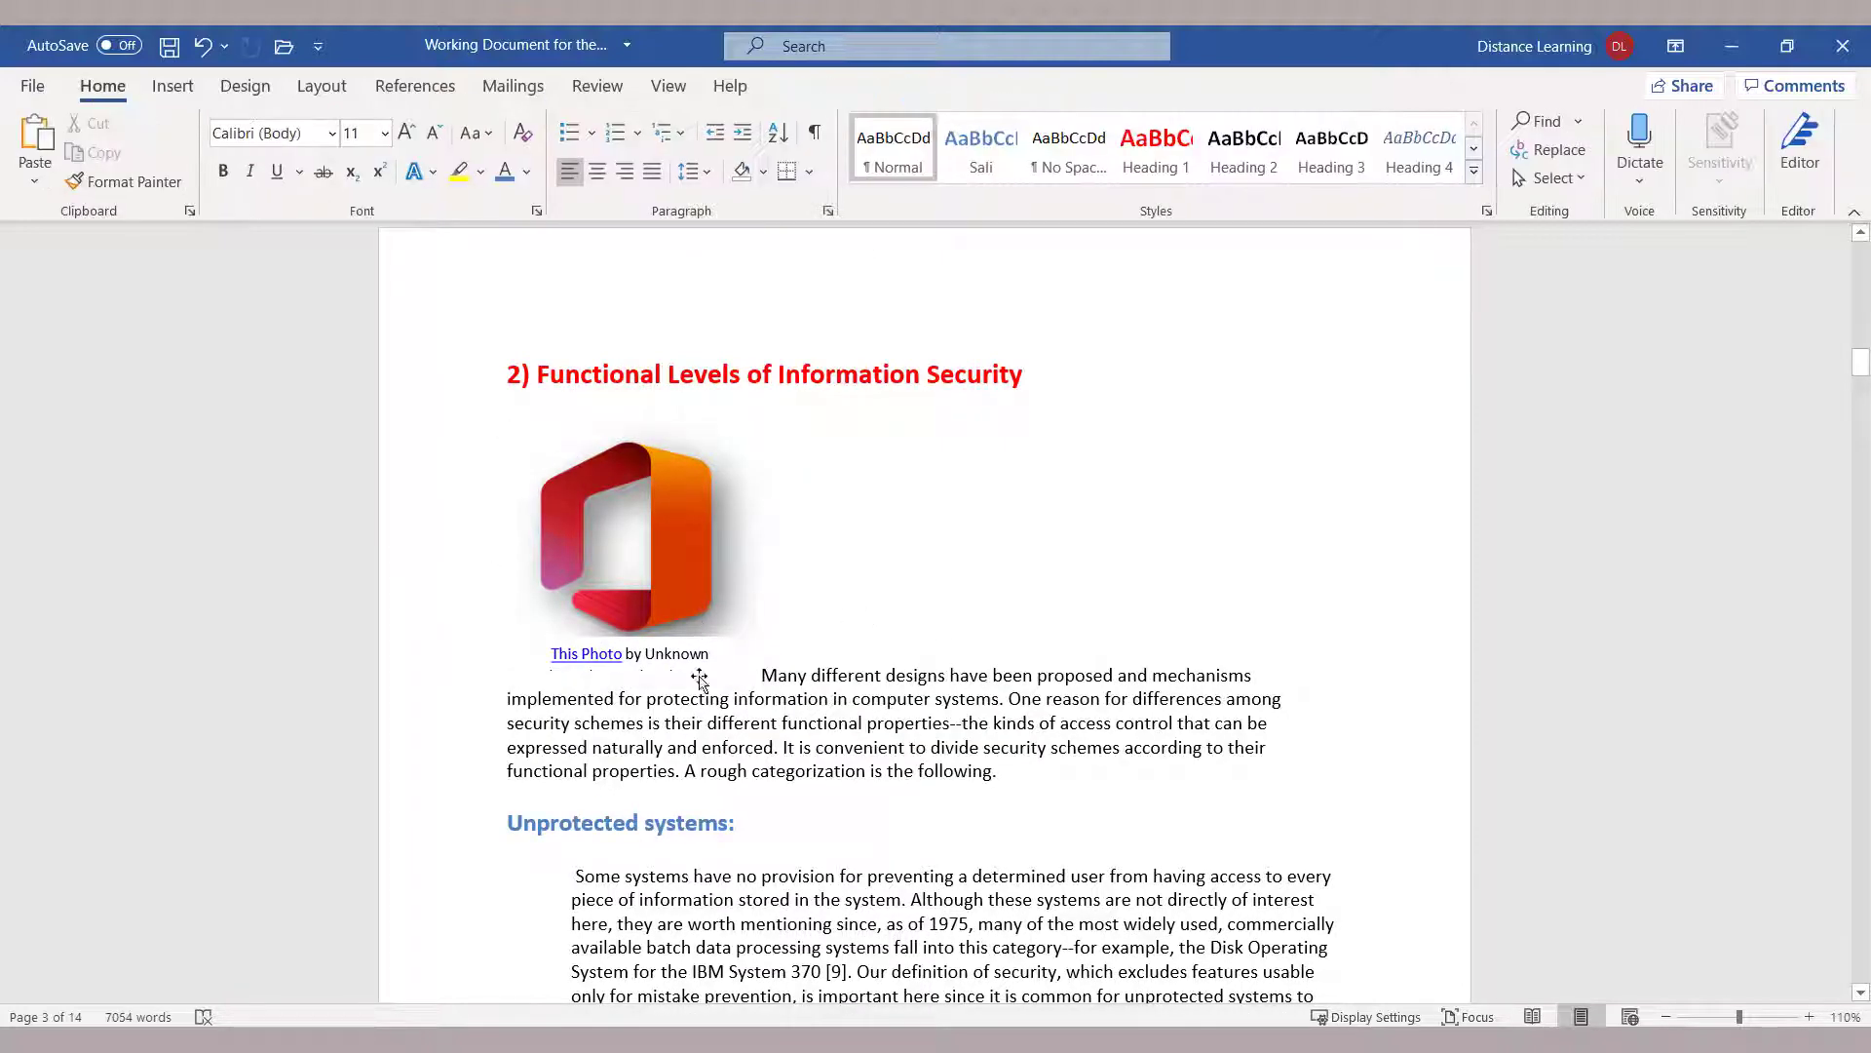
# Change the Office logo's text wrapping so the neighbouring paragraphs flow closely along its right side
pyautogui.click(678, 575)
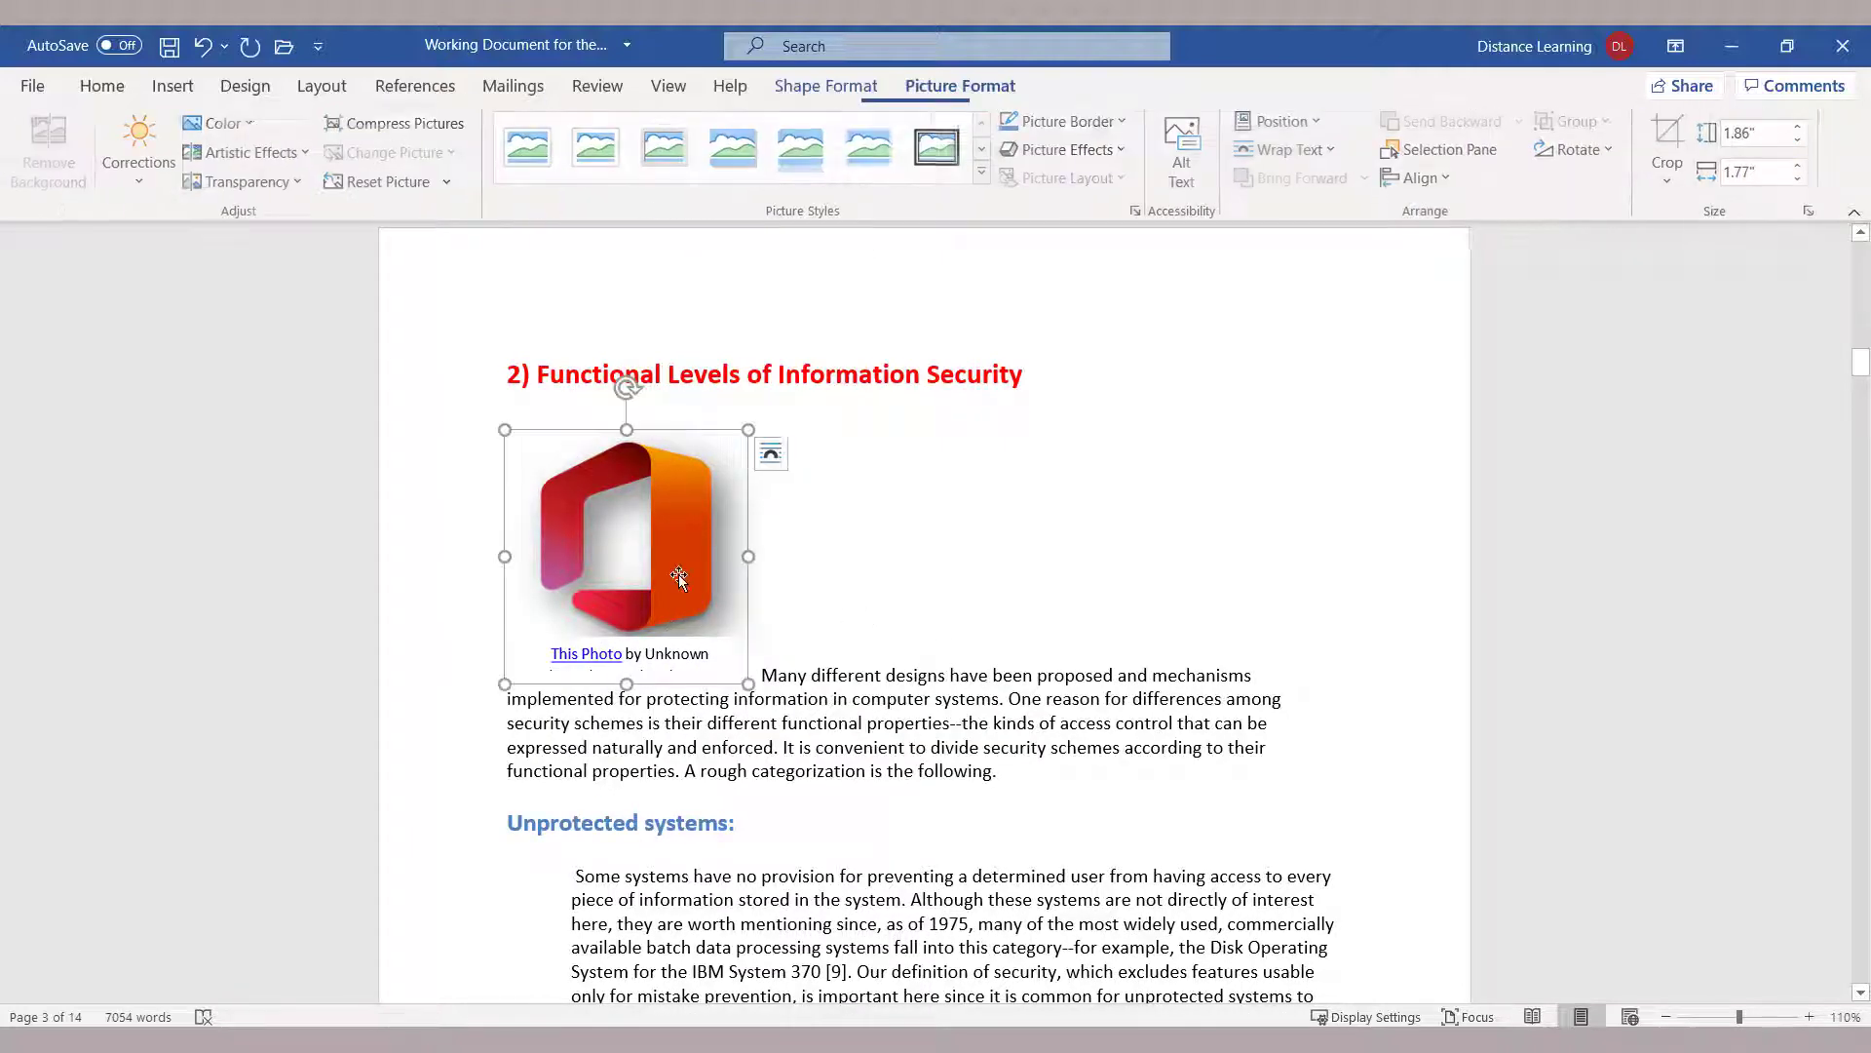
pyautogui.click(1322, 156)
pyautogui.click(1297, 247)
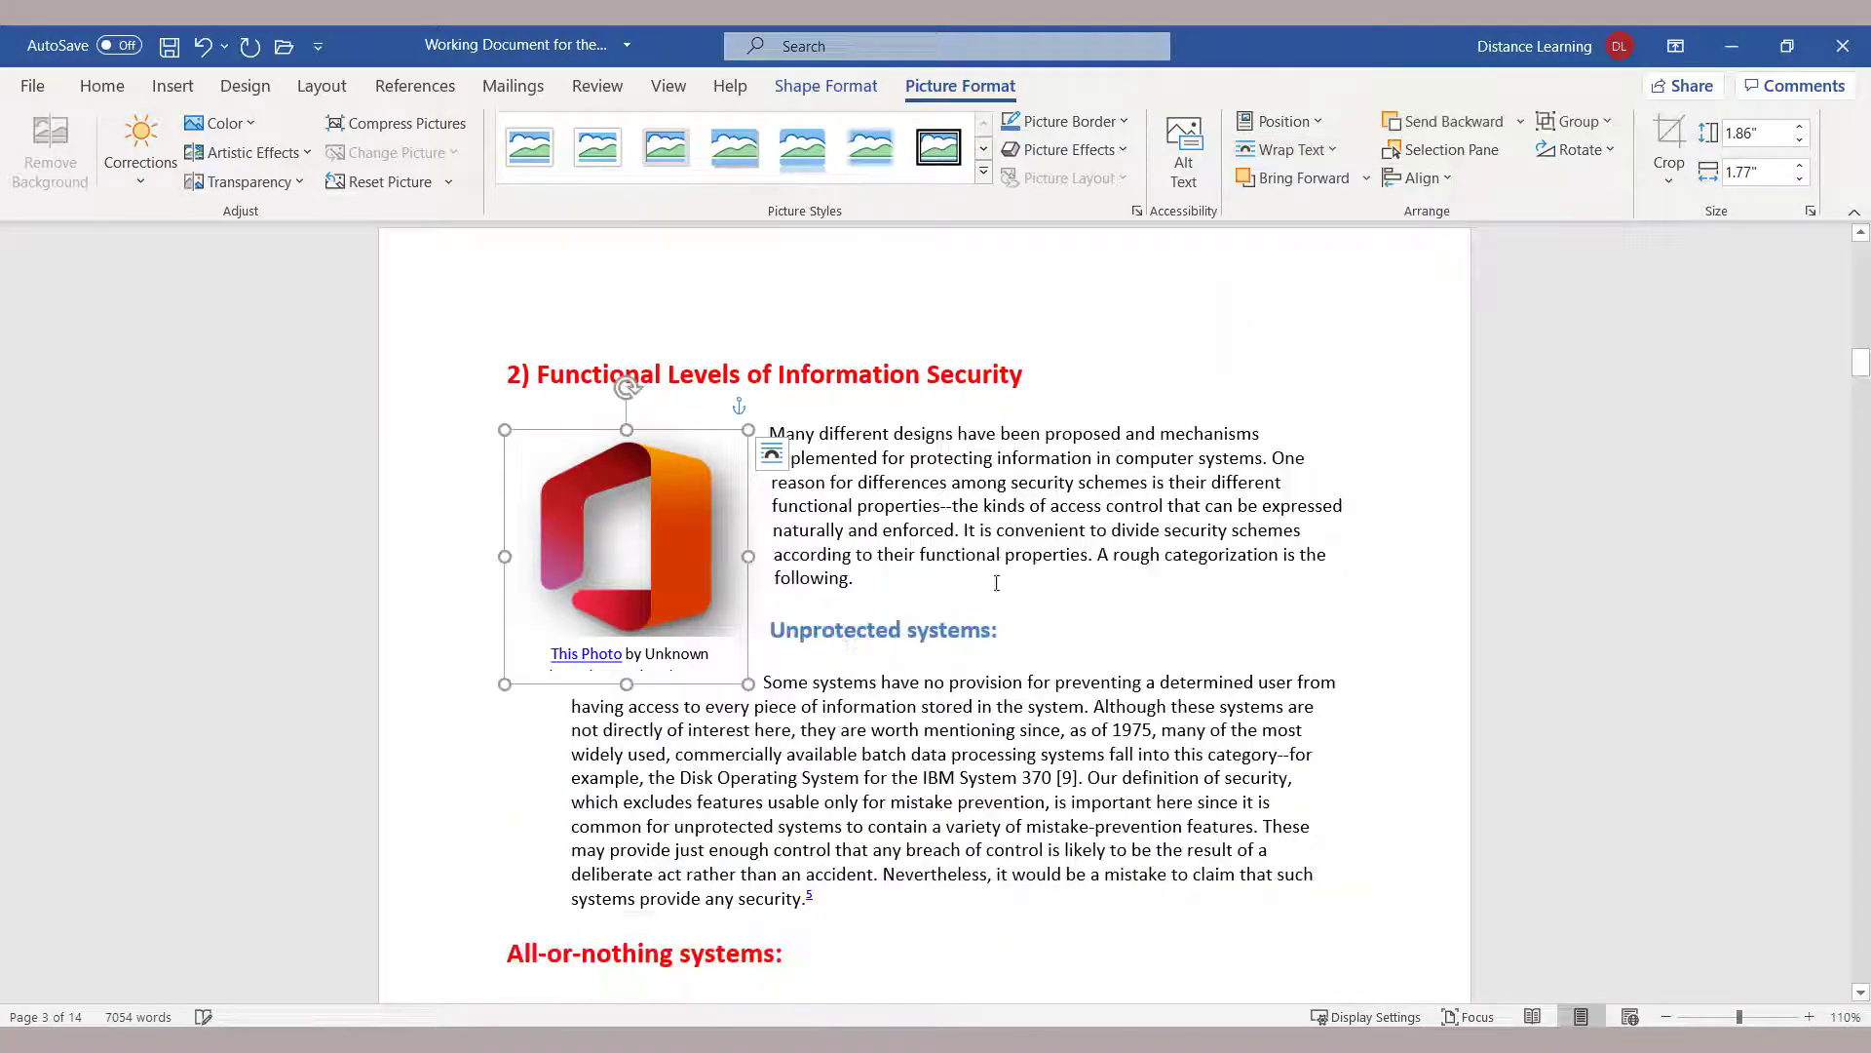
pyautogui.click(1120, 632)
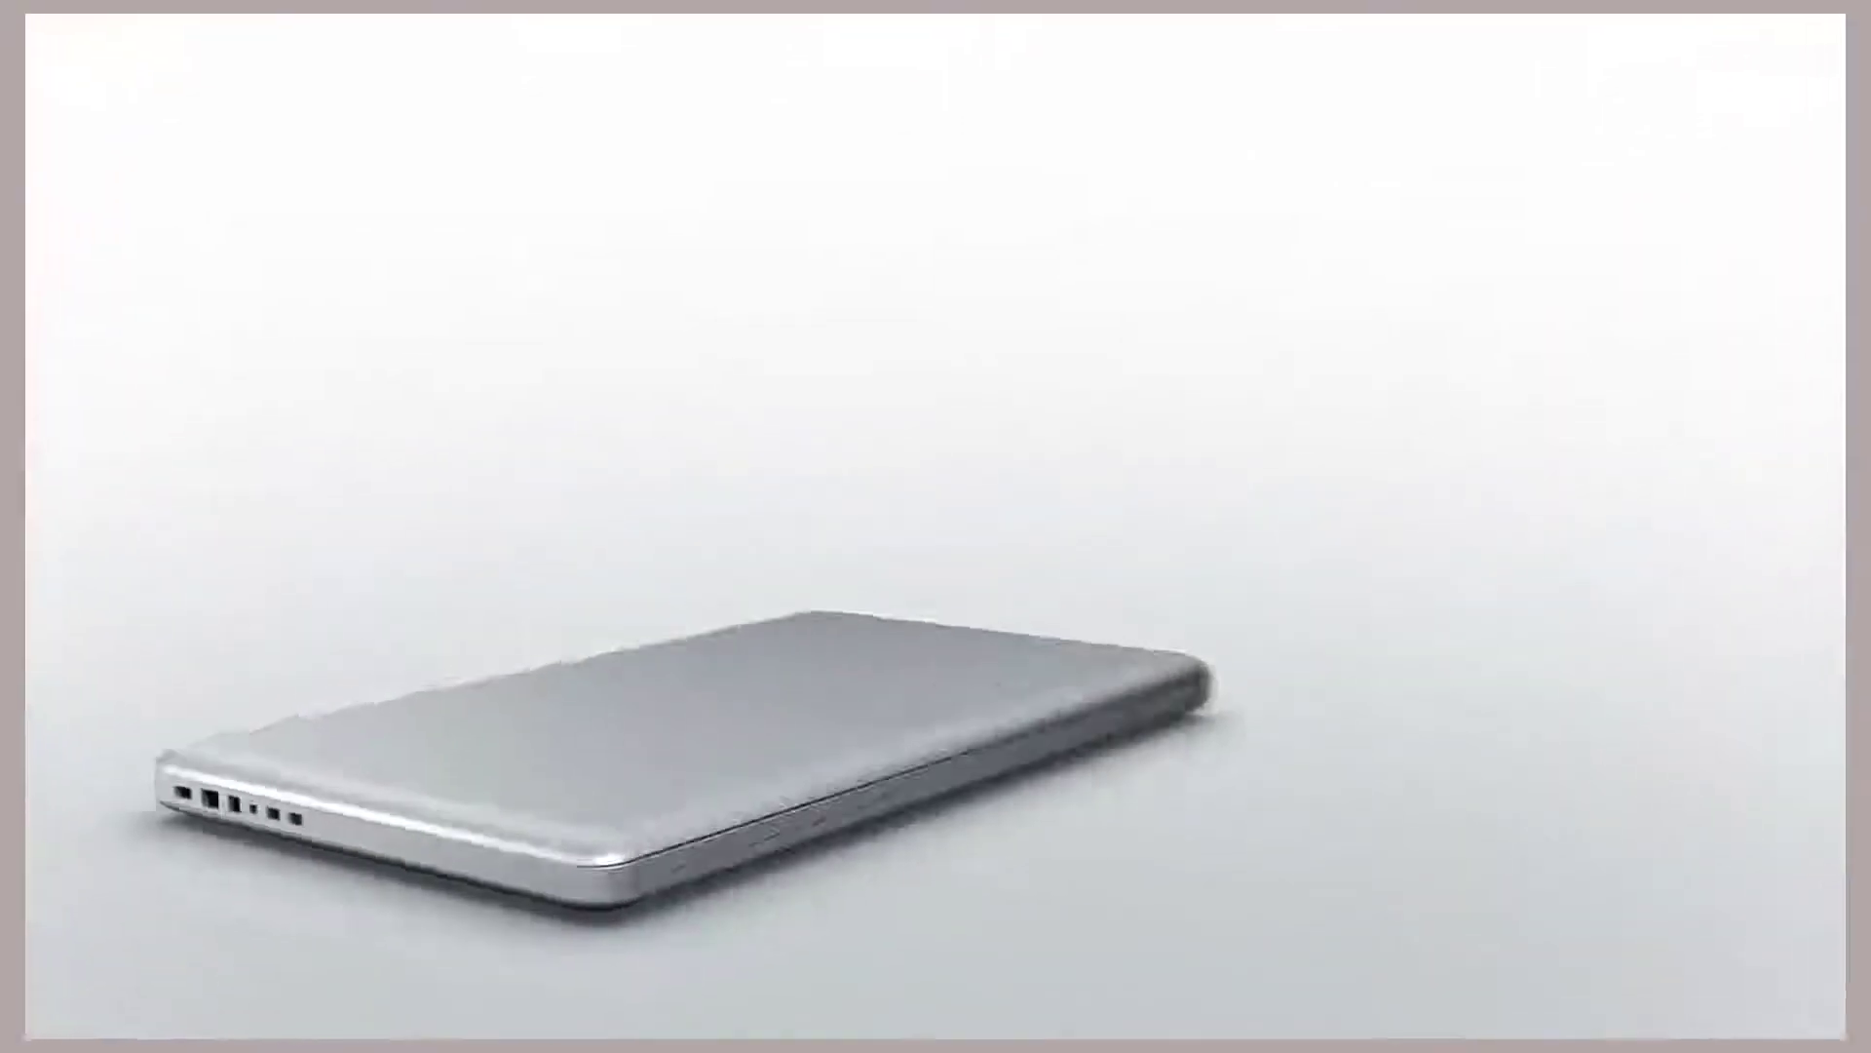